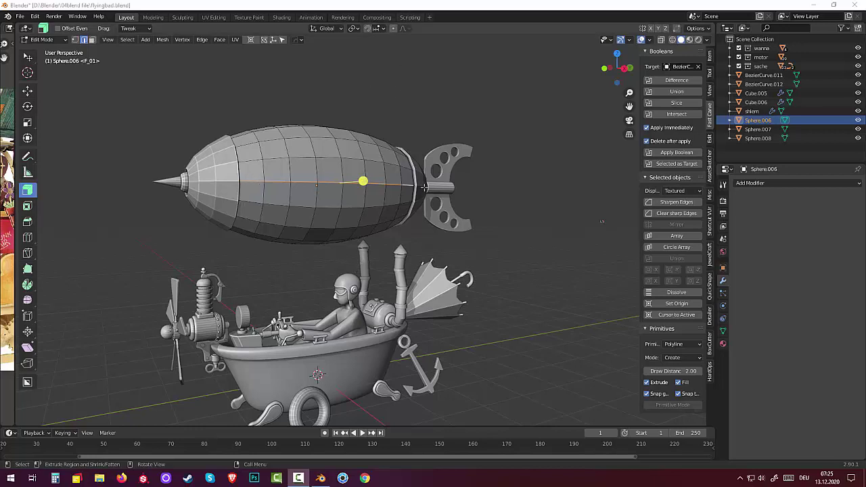
Bevel the balloon's middle edge loop into a 0.0521 m band and duplicate it.
mouse_move(435, 238)
middle_mouse_down()
mouse_move(521, 254)
mouse_move(428, 239)
mouse_move(415, 252)
middle_mouse_up()
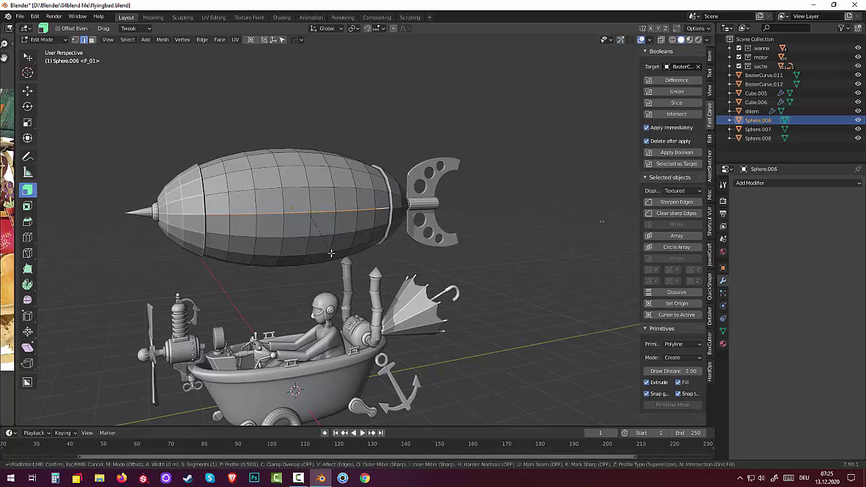
key("ctrl+b")
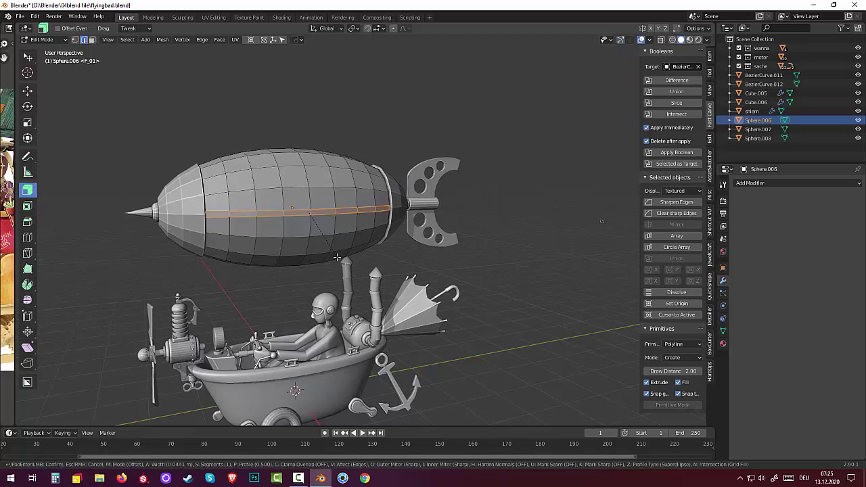
left_click(337, 258)
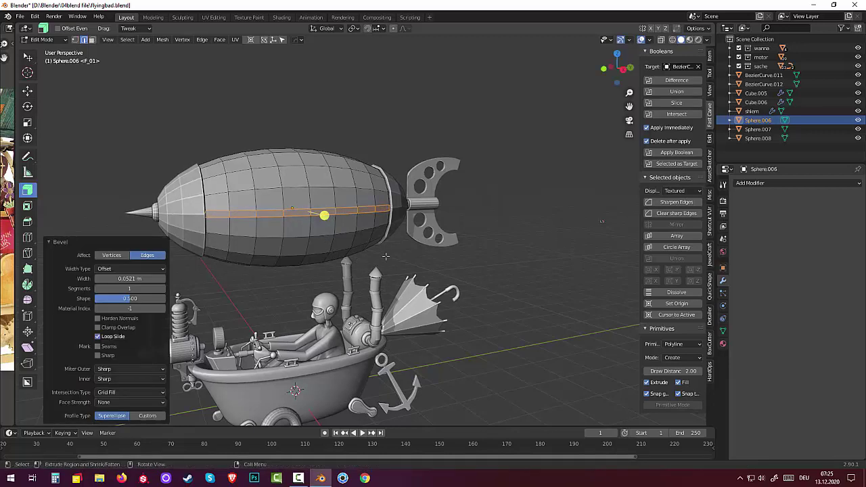
mouse_move(325, 212)
middle_mouse_down()
mouse_move(528, 294)
mouse_move(437, 299)
mouse_move(402, 289)
middle_mouse_up()
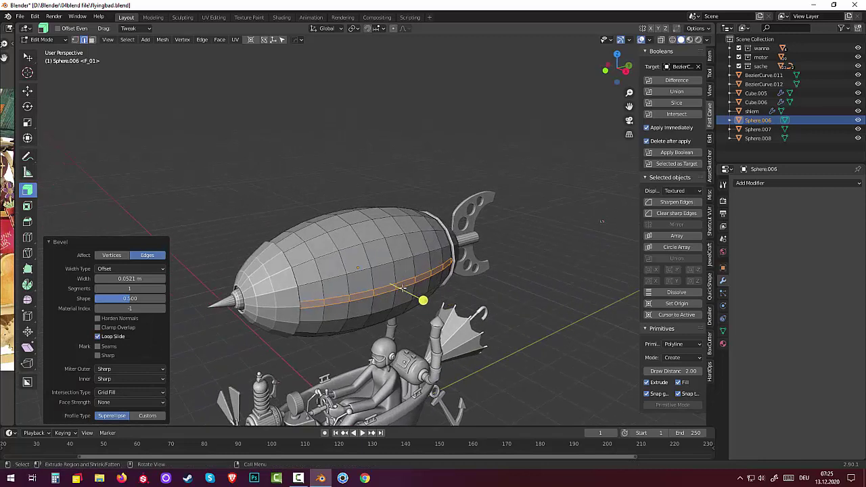
key("shift+d")
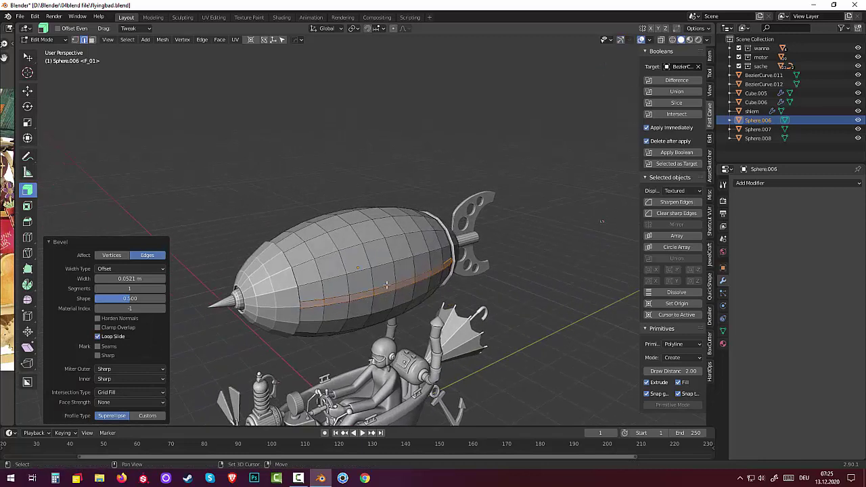
Keep the duplicated band in place and separate it into its own object.
right_click(390, 287)
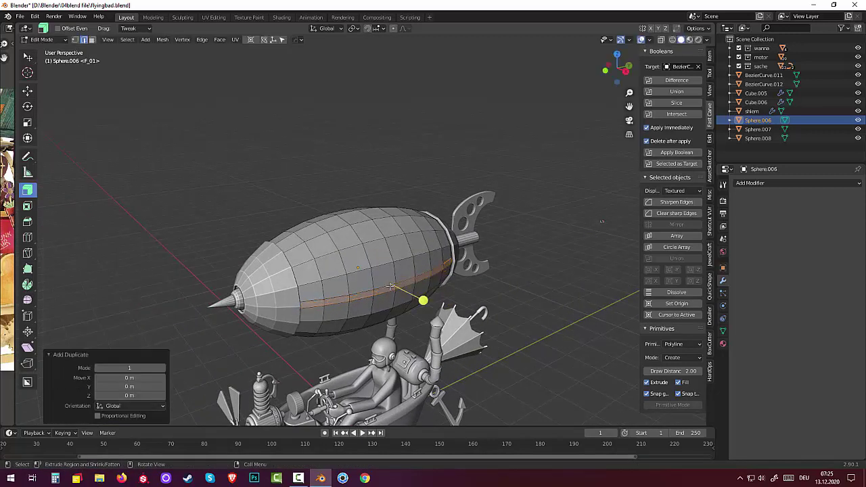
key("p")
left_click(390, 285)
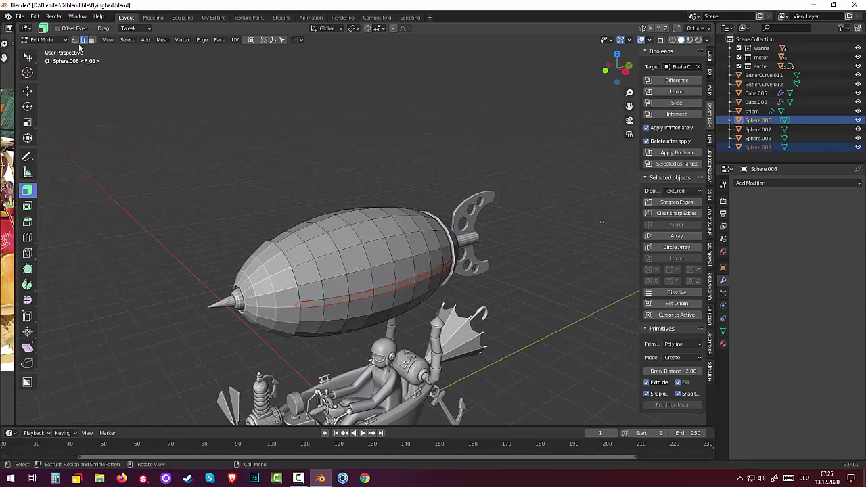
In Object Mode, select the new Sphere.009 band and enter Edit Mode on it.
left_click(59, 40)
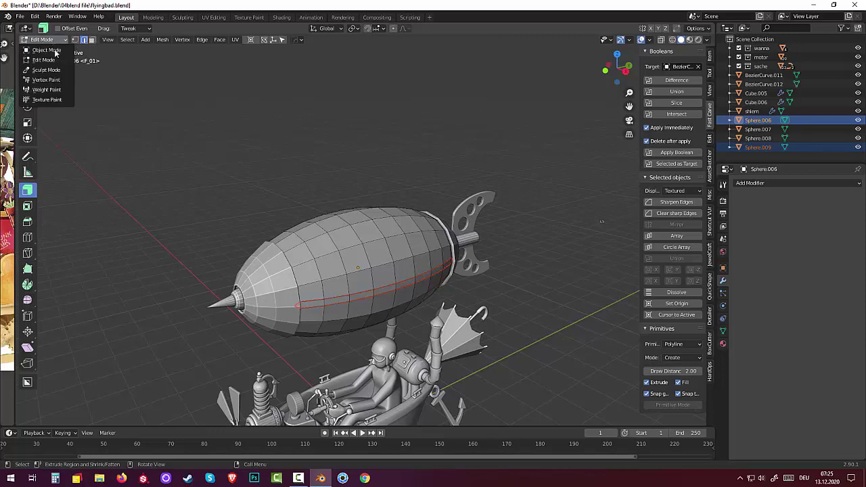
left_click(48, 50)
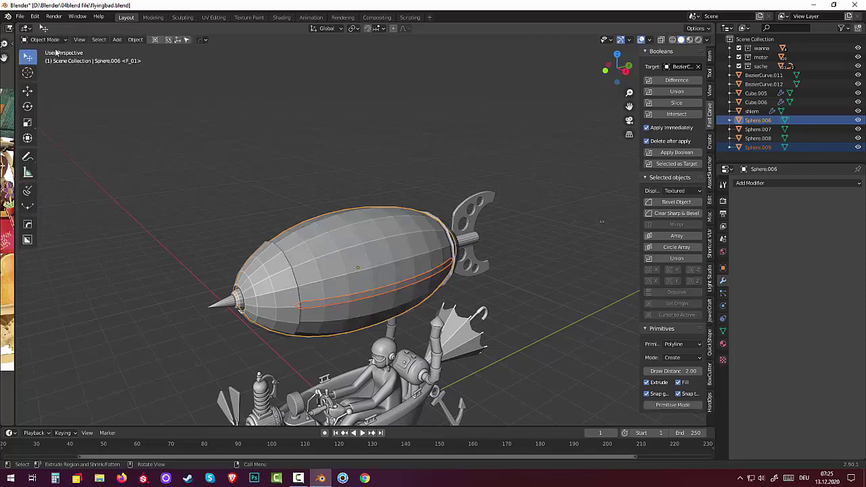
left_click(314, 304)
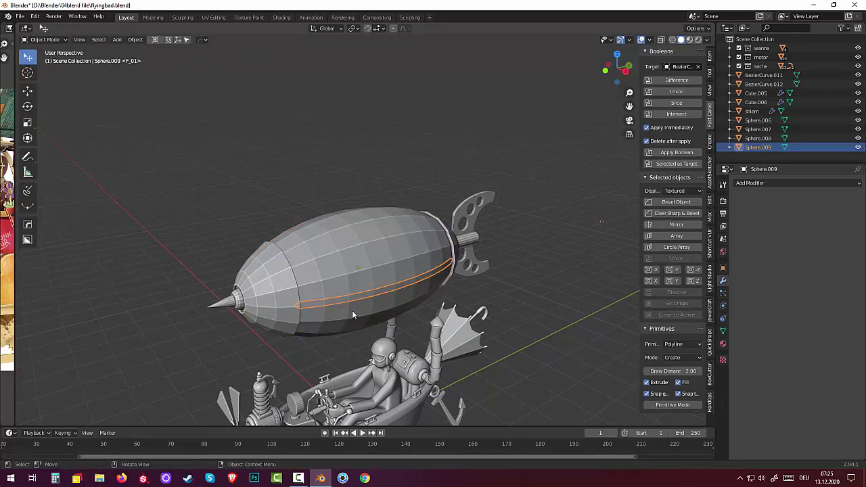
middle_click_drag(352, 310, 411, 320)
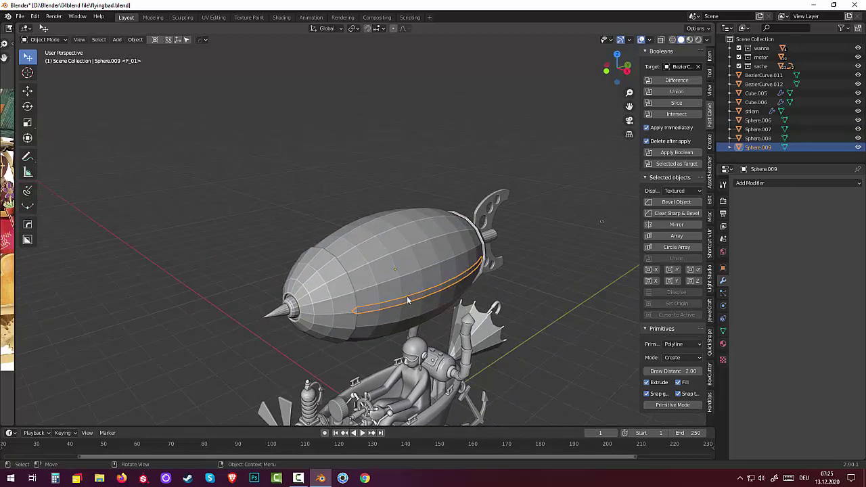
left_click(42, 40)
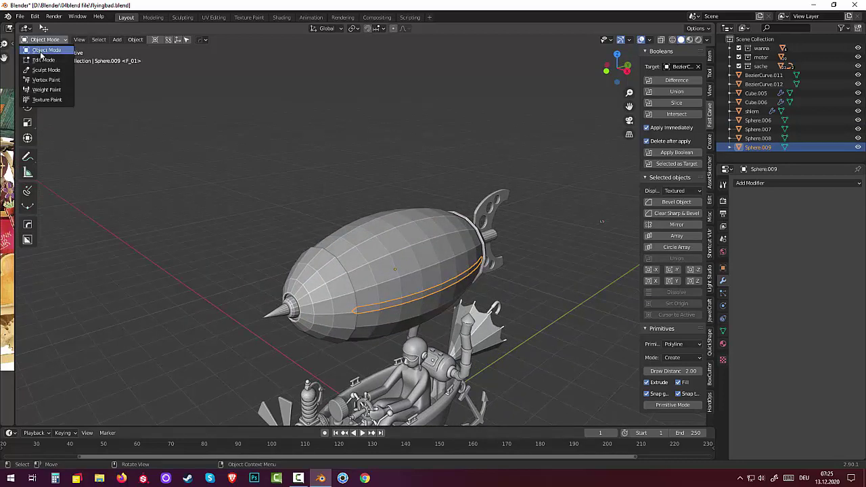
left_click(42, 60)
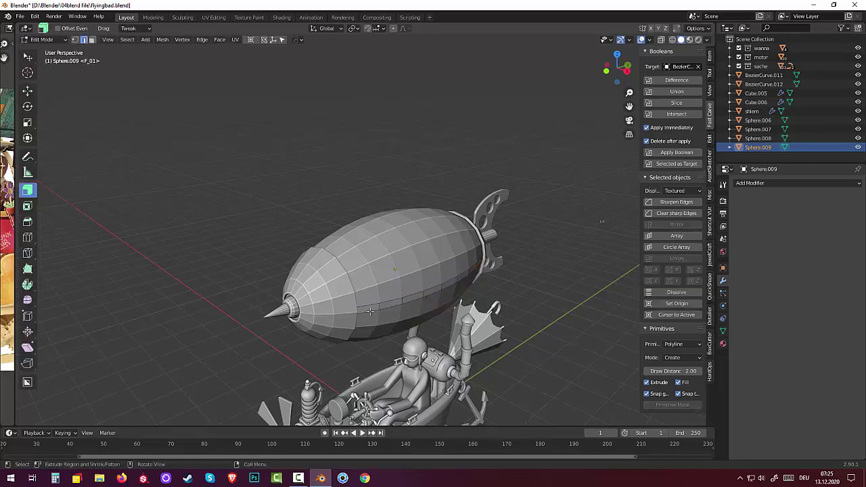
Extrude Sphere.009's face loop outward along its normals by about 0.037 m, then deselect it.
left_click(387, 334)
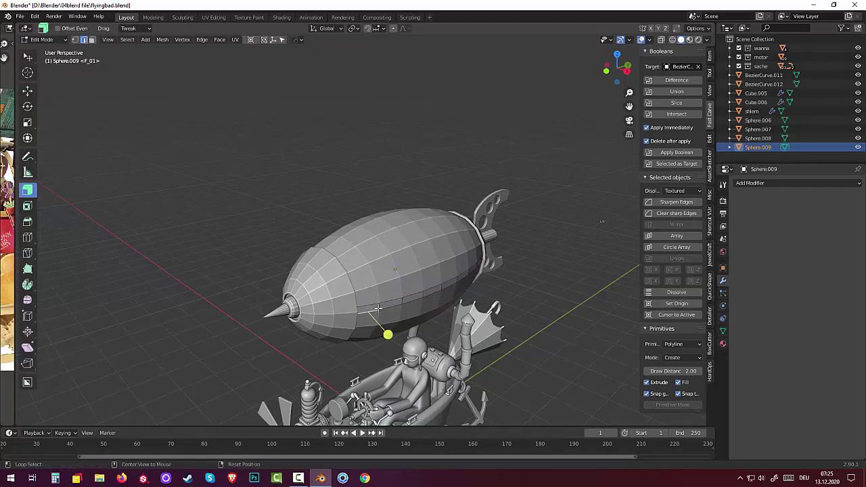
key("Escape")
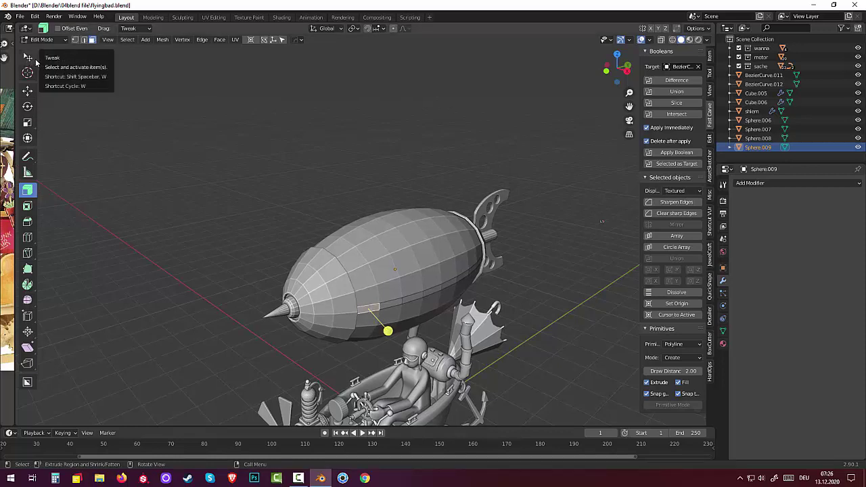
left_click(379, 306, "alt")
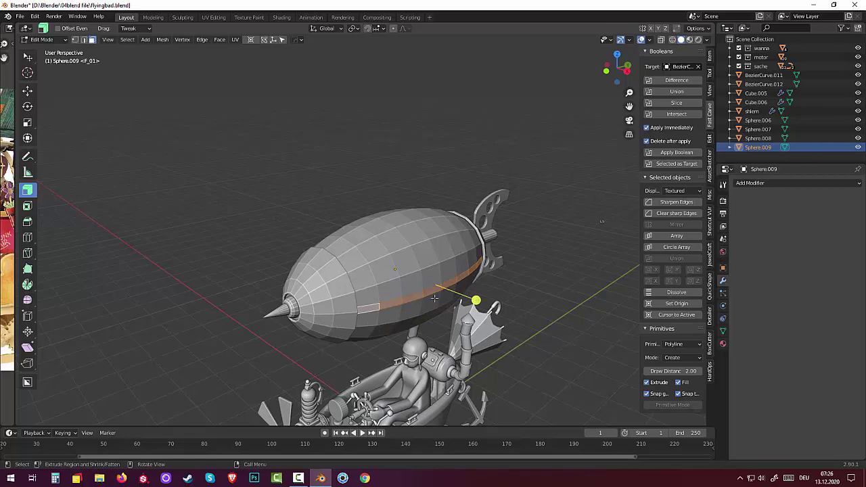
key("e")
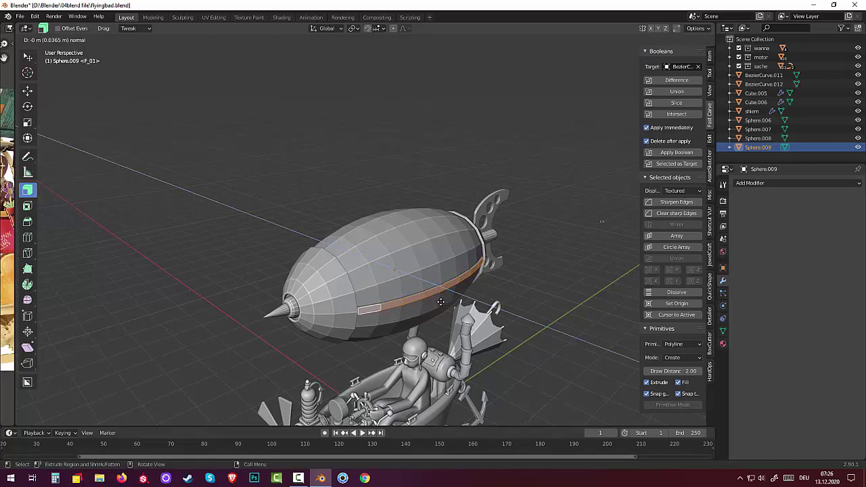
left_click(440, 302)
mouse_move(483, 300)
middle_mouse_down()
mouse_move(599, 335)
mouse_move(483, 290)
middle_mouse_up()
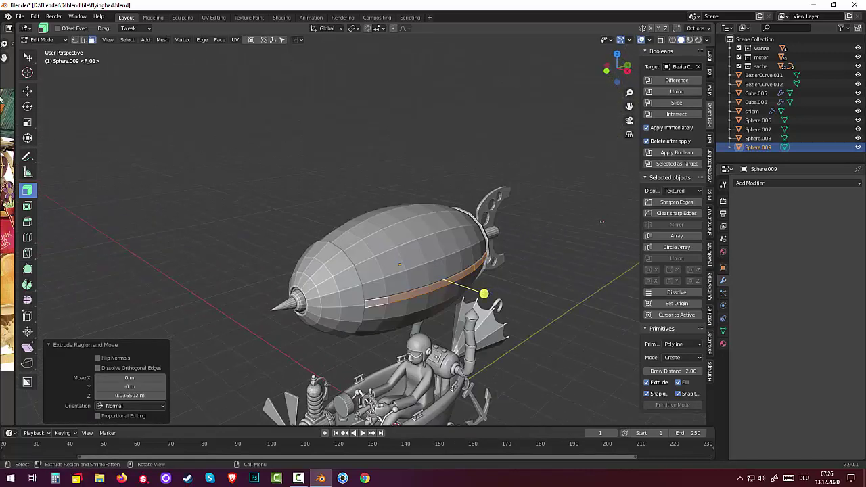
left_click(116, 77)
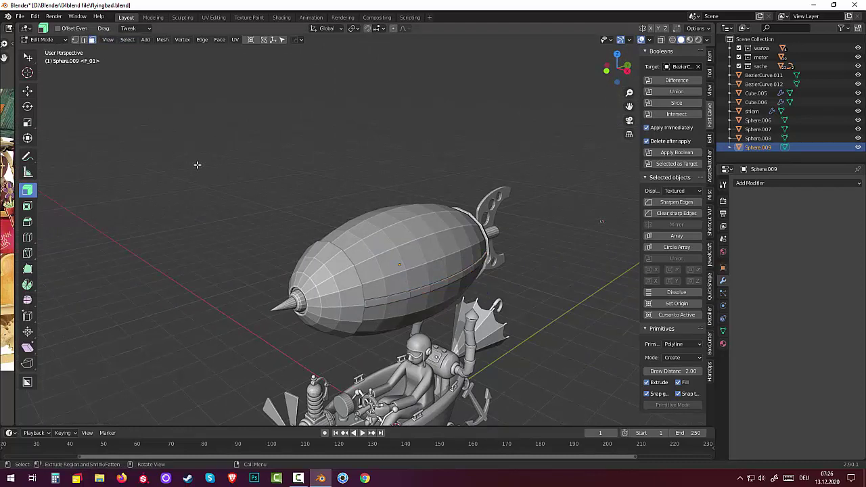
left_click(44, 39)
Back in Object Mode, set Sphere.009's origin to the 3D cursor.
left_click(38, 50)
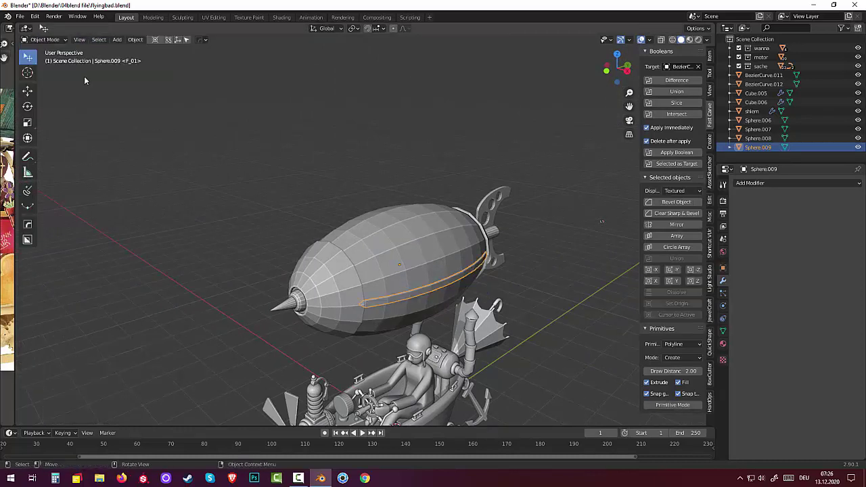
left_click(419, 289)
left_click(419, 290)
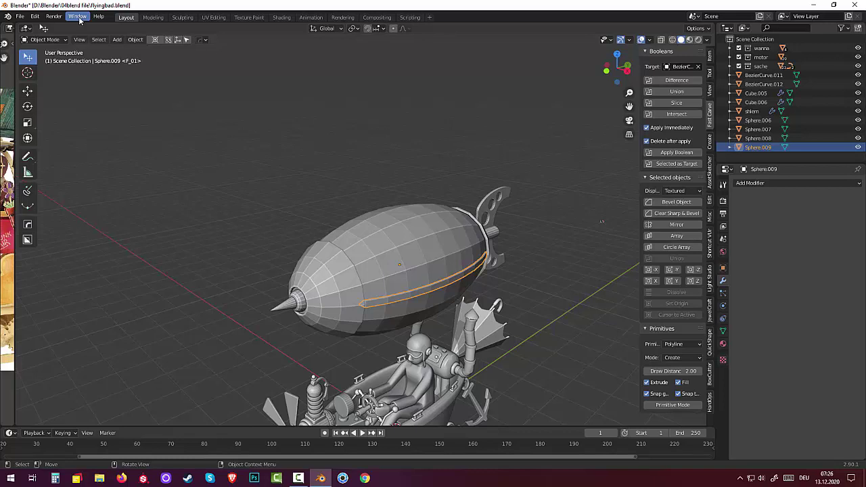
left_click(135, 39)
mouse_move(150, 59)
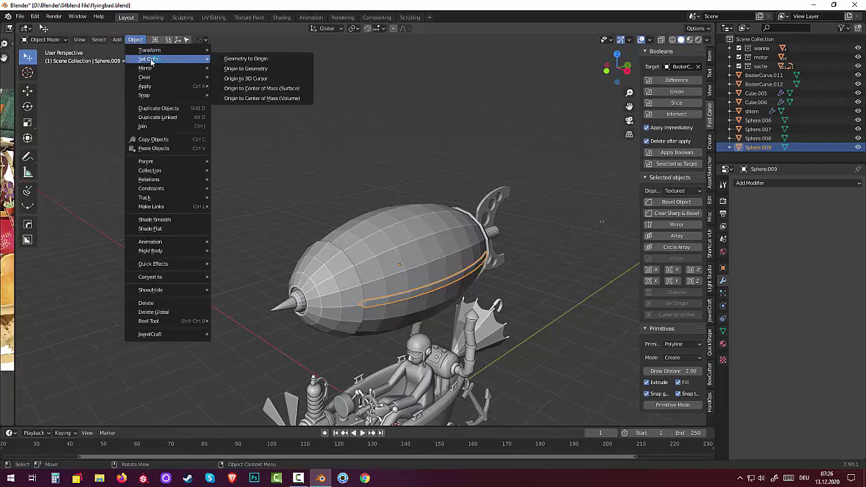
left_click(264, 80)
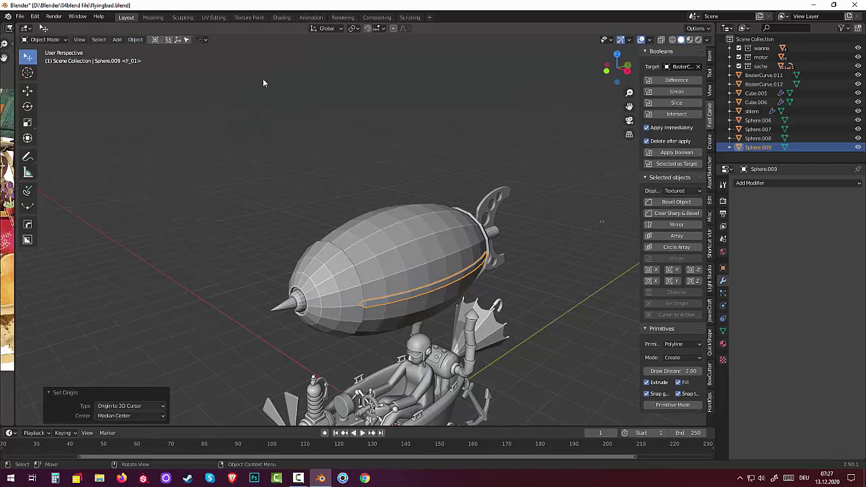
left_click(759, 184)
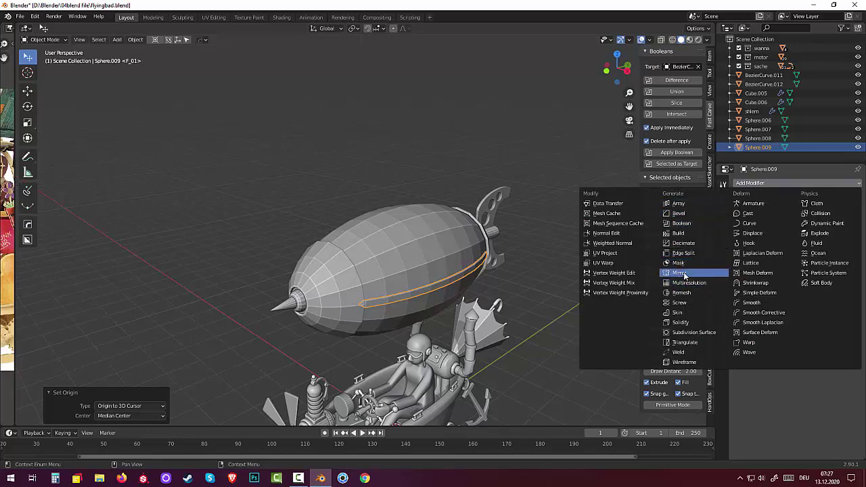
Apply Sphere.009's rotation and scale and add an X-axis Mirror modifier.
left_click(709, 57)
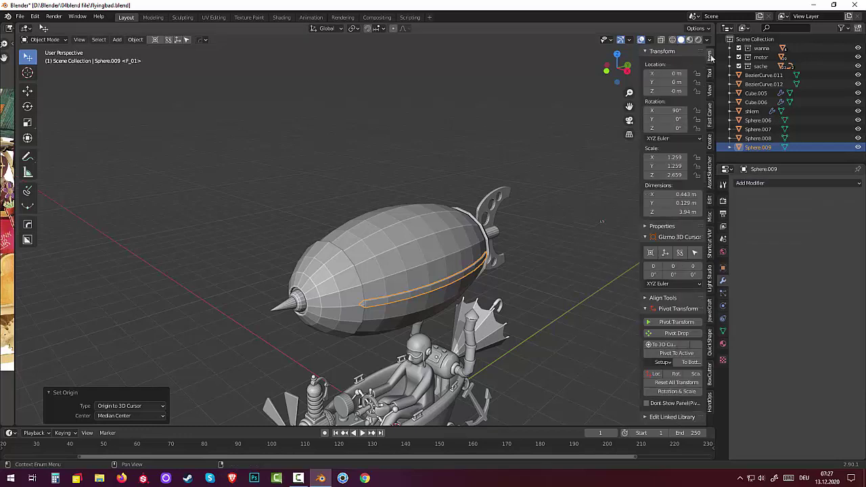
left_click(674, 391)
left_click(750, 181)
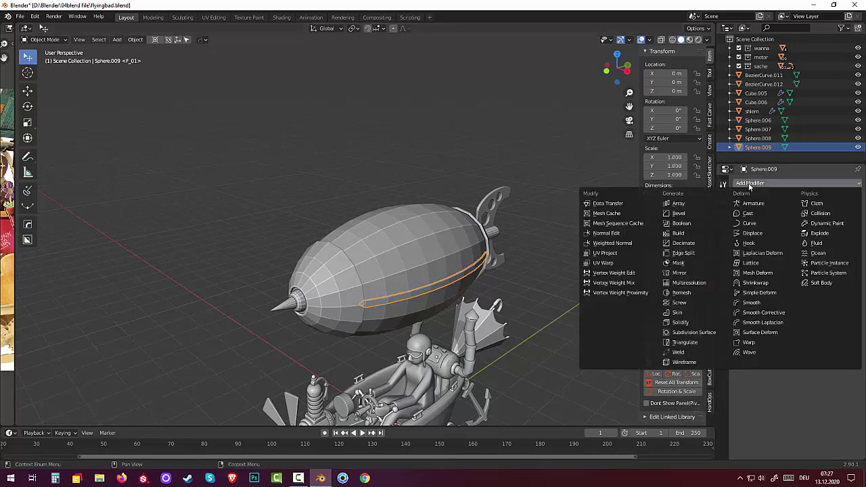
left_click(680, 272)
mouse_move(532, 265)
middle_mouse_down()
mouse_move(603, 245)
mouse_move(578, 260)
mouse_move(520, 261)
middle_mouse_up()
scroll(520, 261, "down", 1)
scroll(528, 263, "down", 3)
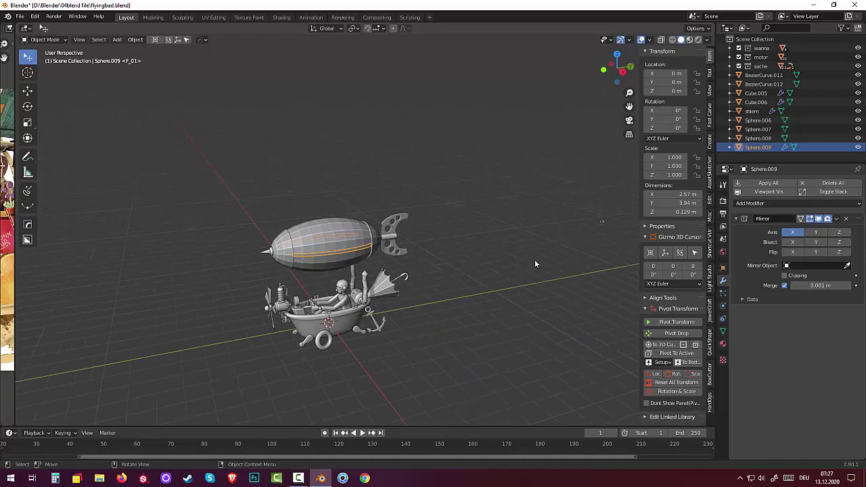
left_click(489, 243)
middle_click_drag(496, 248, 482, 241)
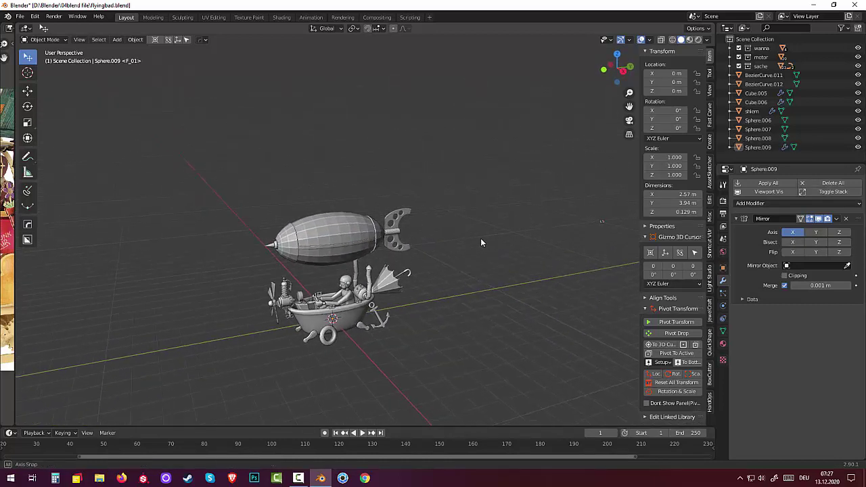
left_click(325, 231)
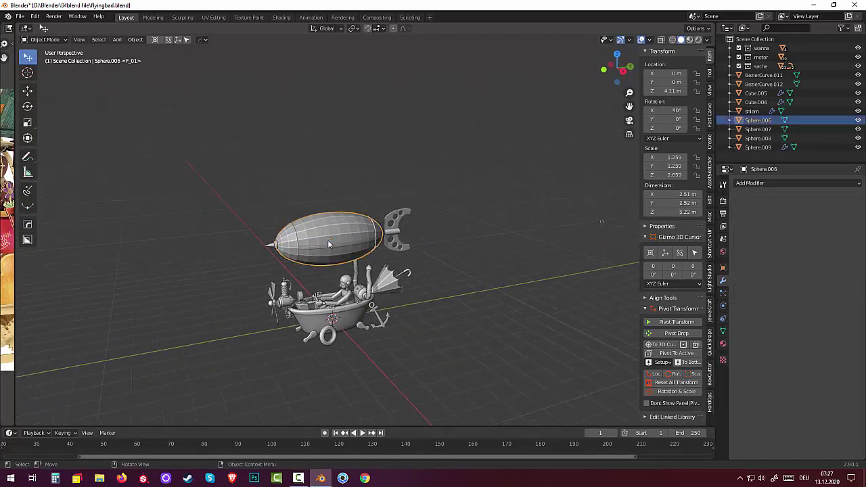
scroll(328, 236, "up", 1)
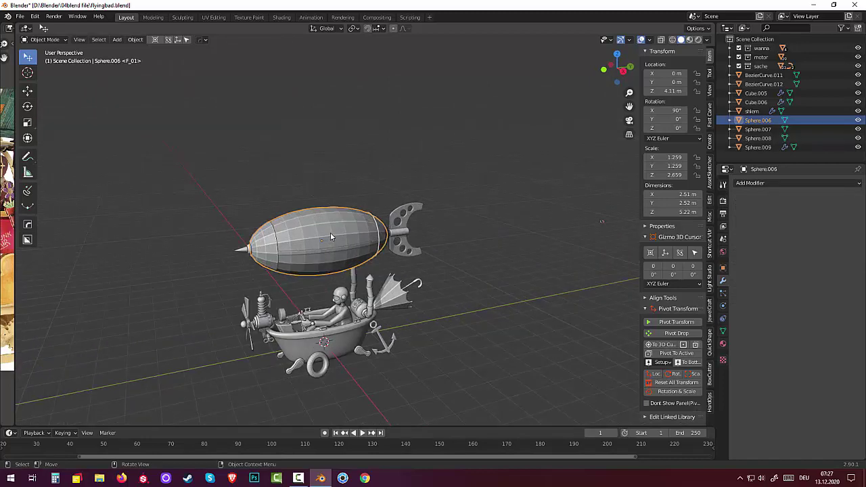
middle_click_drag(332, 229, 313, 224)
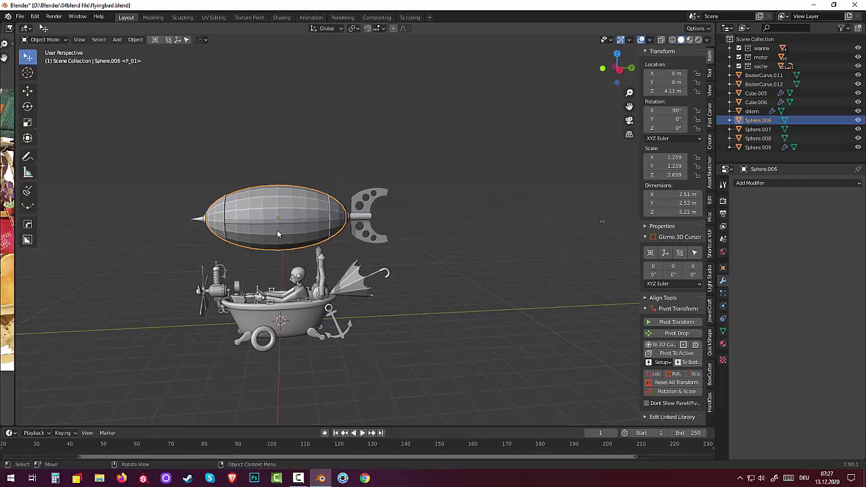
key("g")
left_click(291, 216)
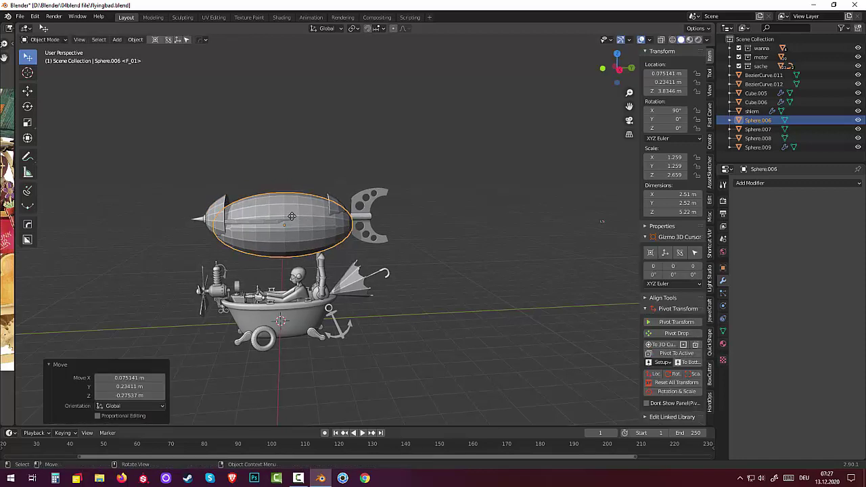
key("alt+g")
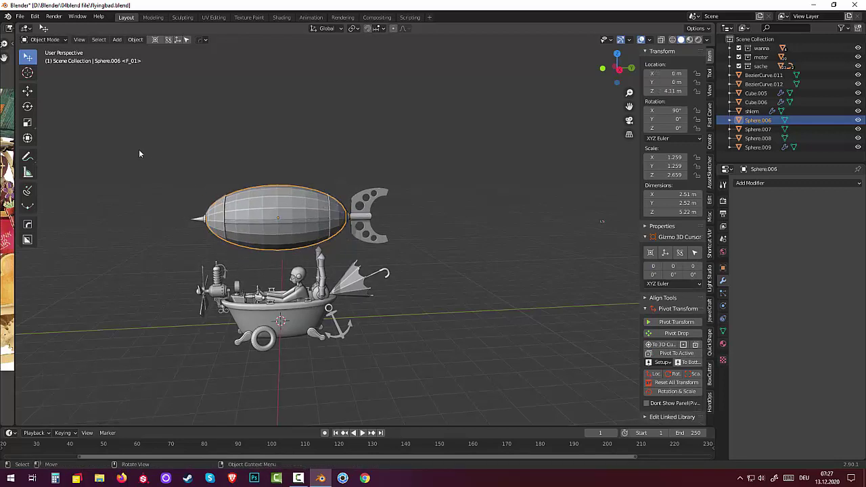
Put balloon Sphere.006 in Edit Mode with edge select and select four vertical edge loops.
left_click(52, 41)
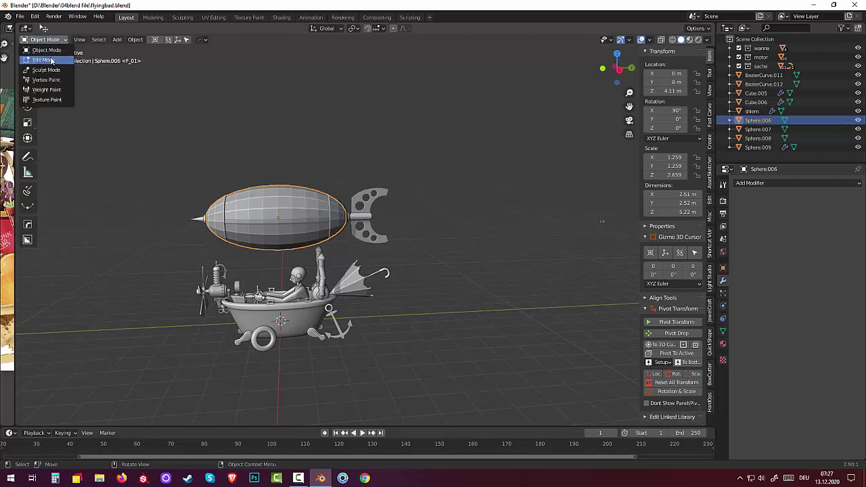
left_click(51, 59)
left_click(249, 203)
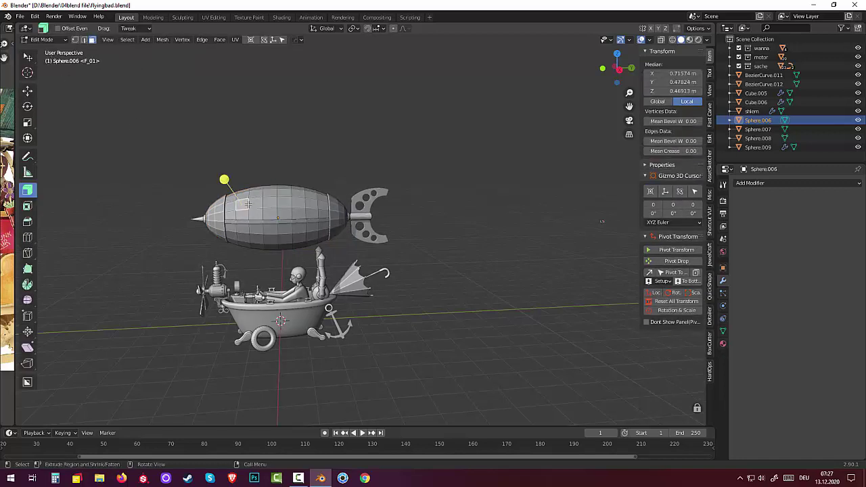
left_click(84, 40)
left_click(249, 195)
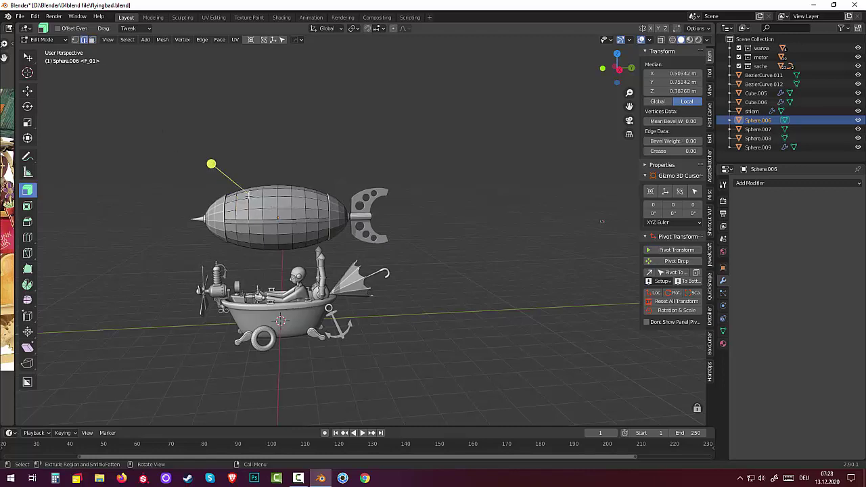
left_click(248, 194, "alt")
left_click(193, 218, "alt")
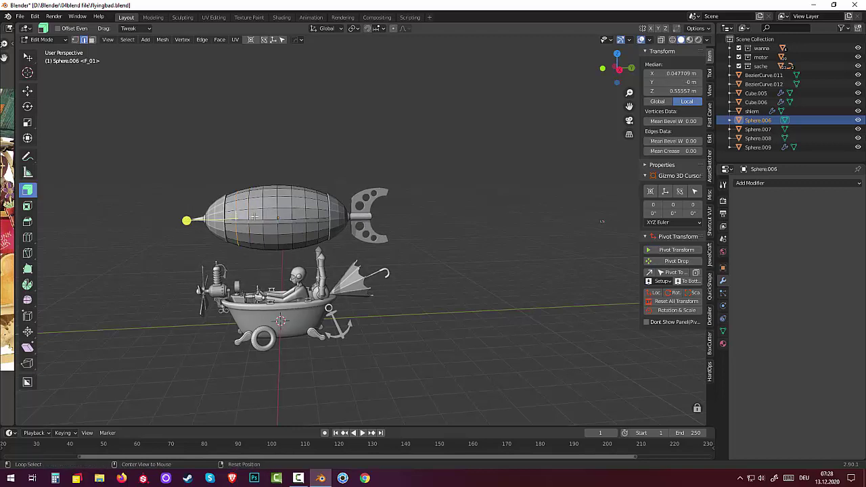
left_click(276, 213, "alt")
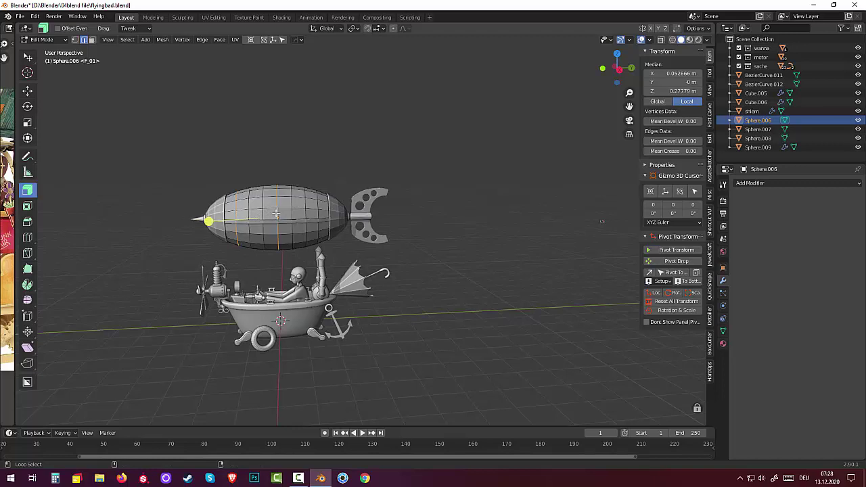
left_click(318, 214, "alt+shift")
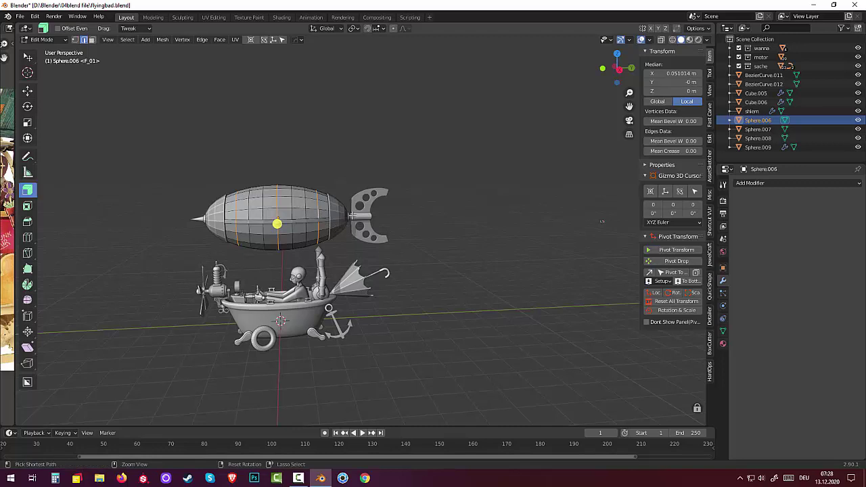
Bevel the selected vertical loops 0.0322 m wide with 4 segments, then deselect.
key("ctrl+b")
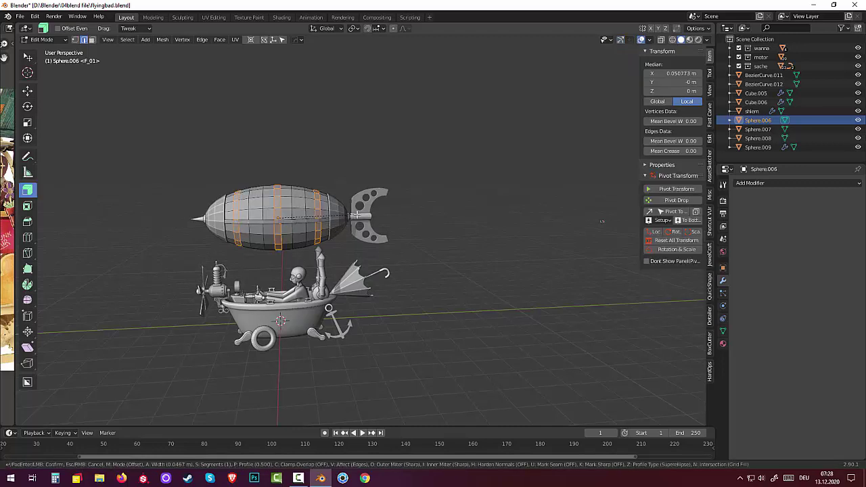
scroll(355, 214, "up", 1)
scroll(356, 212, "up", 1)
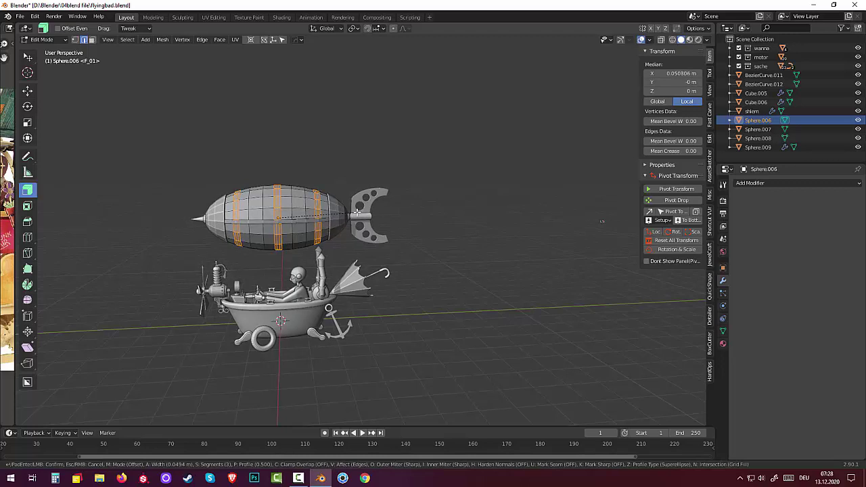
scroll(356, 212, "up", 1)
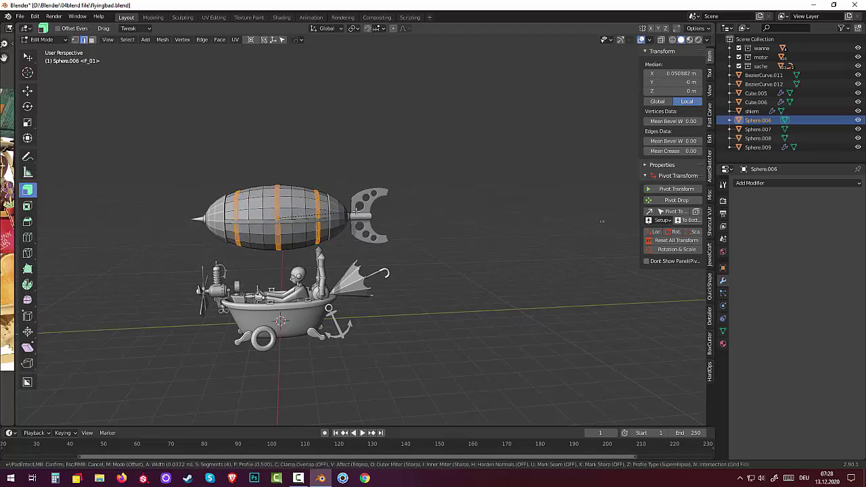
left_click(355, 212)
scroll(296, 212, "up", 2)
scroll(289, 211, "up", 2)
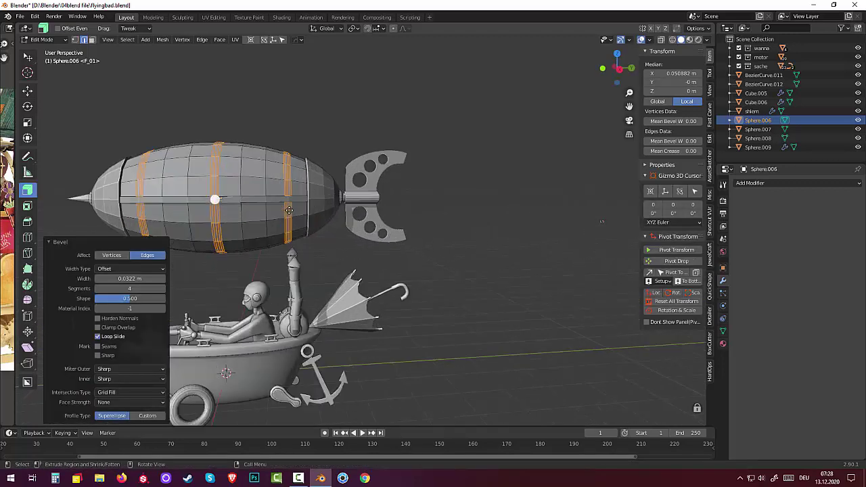
scroll(289, 211, "up", 2)
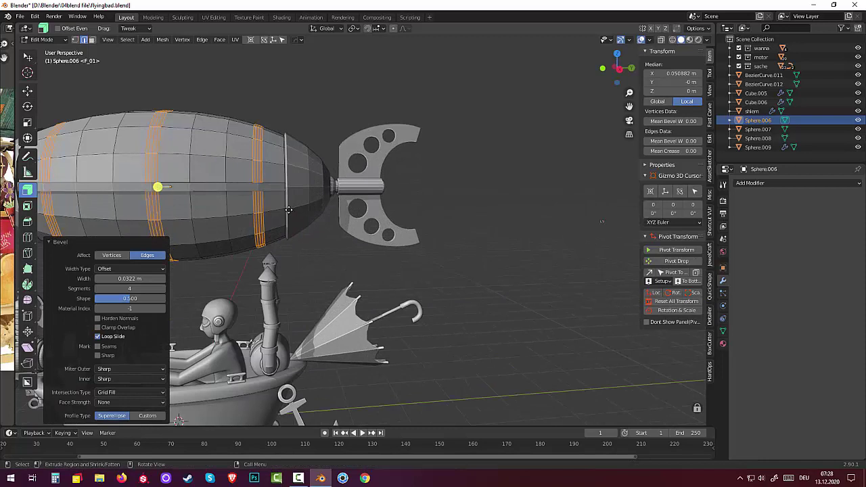
left_click(257, 149)
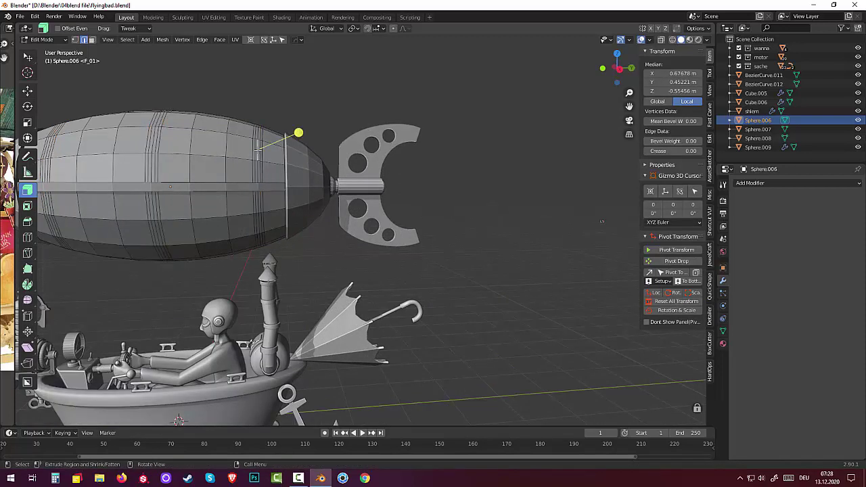
key("alt")
Select three edge loops within the rib bands and scale them inward to 0.993.
left_click(257, 150, "alt")
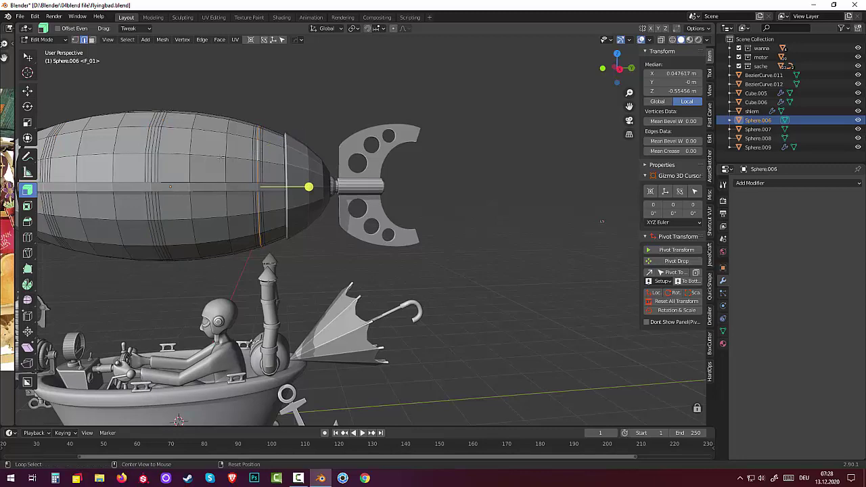
left_click(152, 147, "alt+shift")
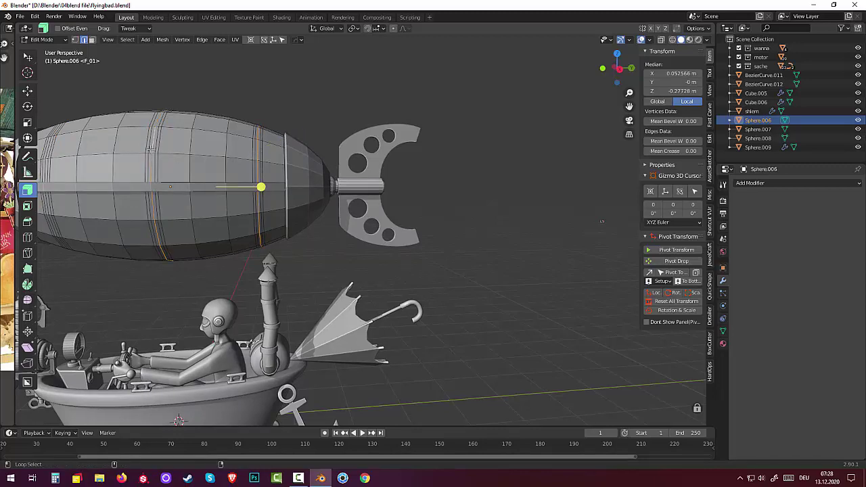
mouse_move(152, 148)
middle_mouse_down()
mouse_move(182, 153)
mouse_move(280, 203)
mouse_move(598, 299)
middle_mouse_up()
left_click(316, 202, "alt+shift")
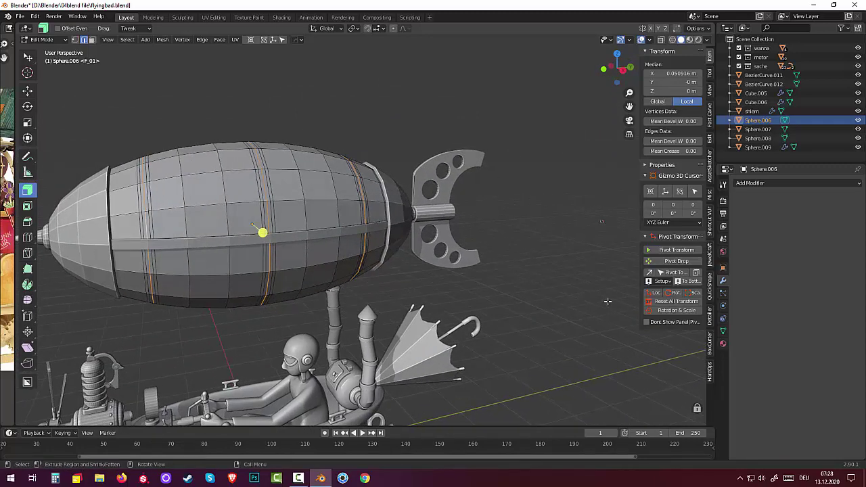
key("s")
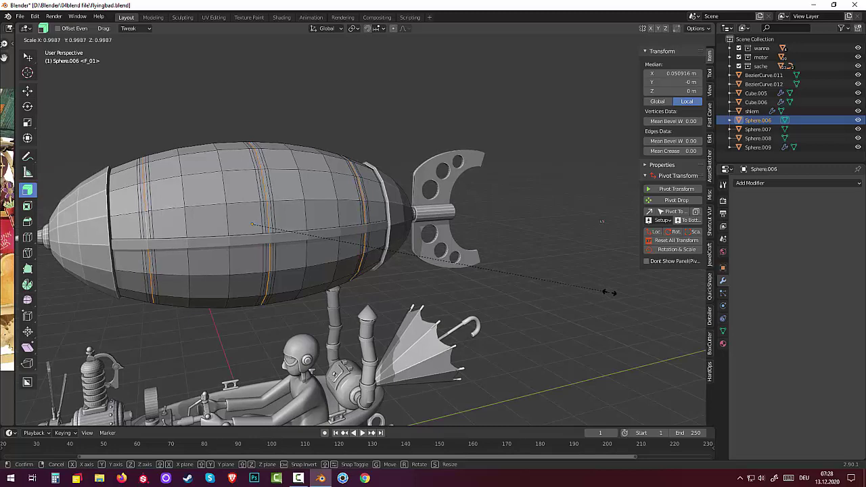
left_click(607, 292)
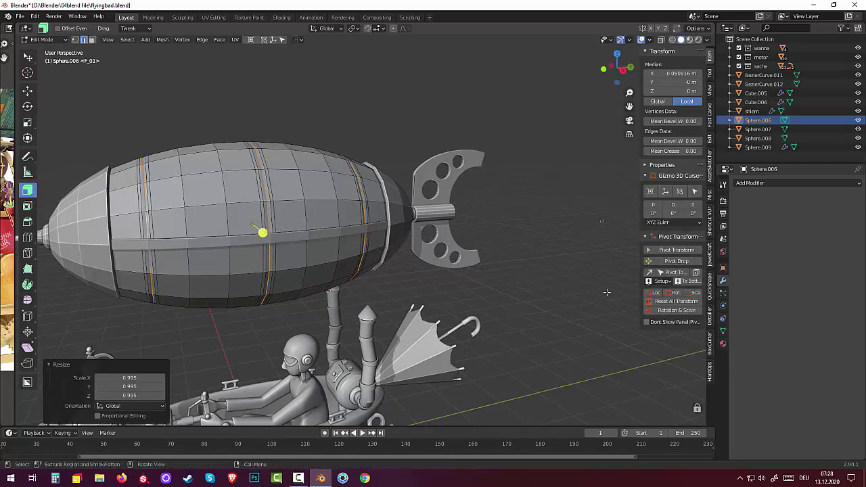
middle_click_drag(174, 181, 243, 215)
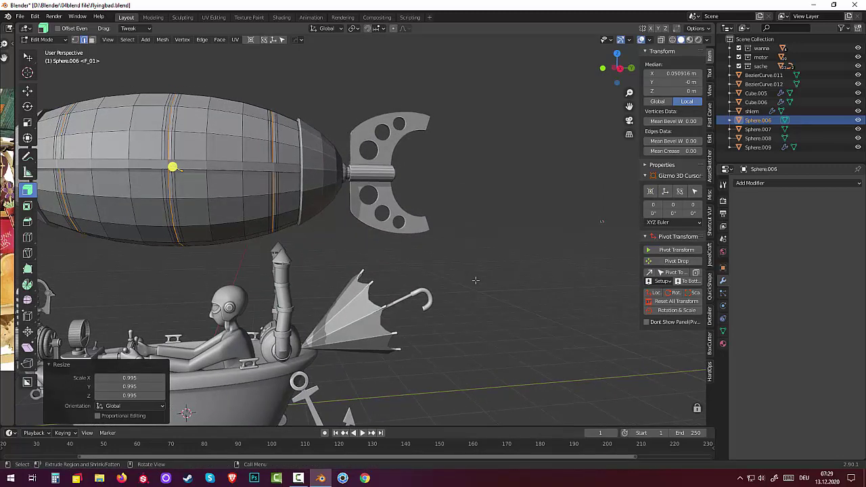
key("s")
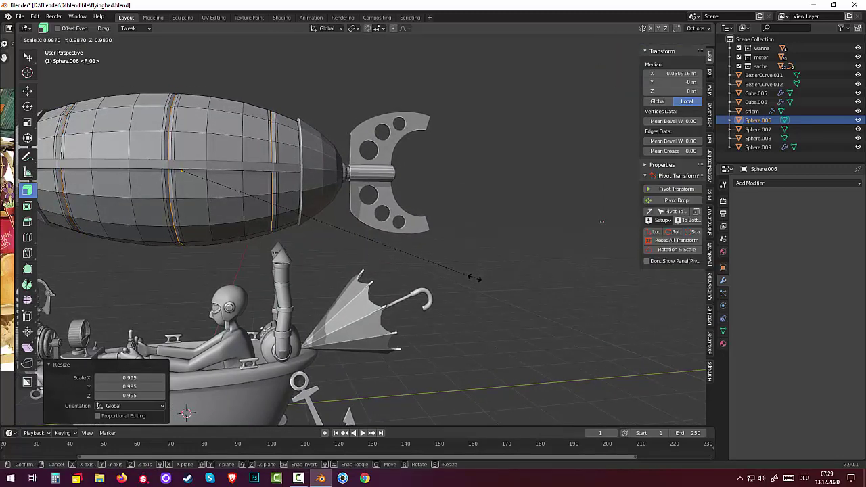
left_click(477, 276)
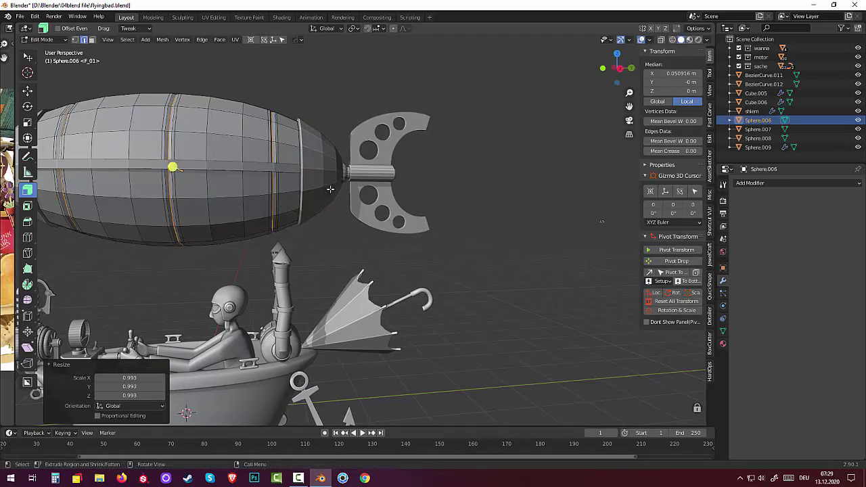
middle_click_drag(331, 189, 270, 236)
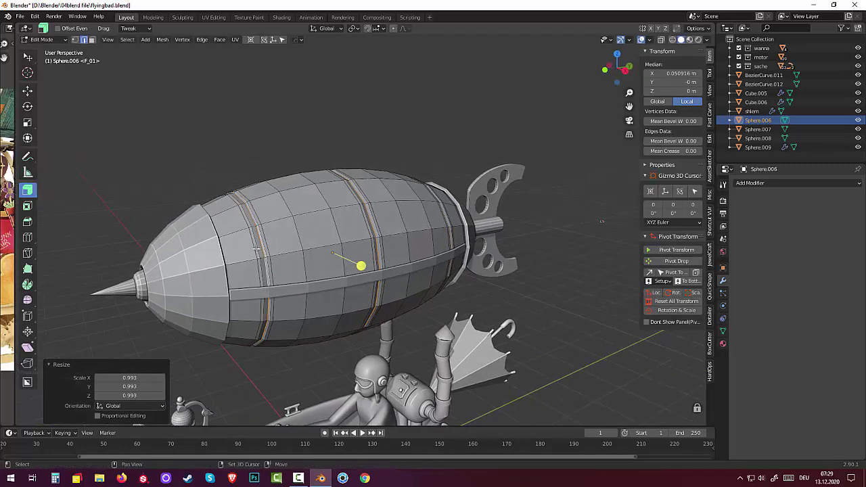
Select several edge loops in the balloon hull's rib bands.
left_click(258, 250, "alt+shift")
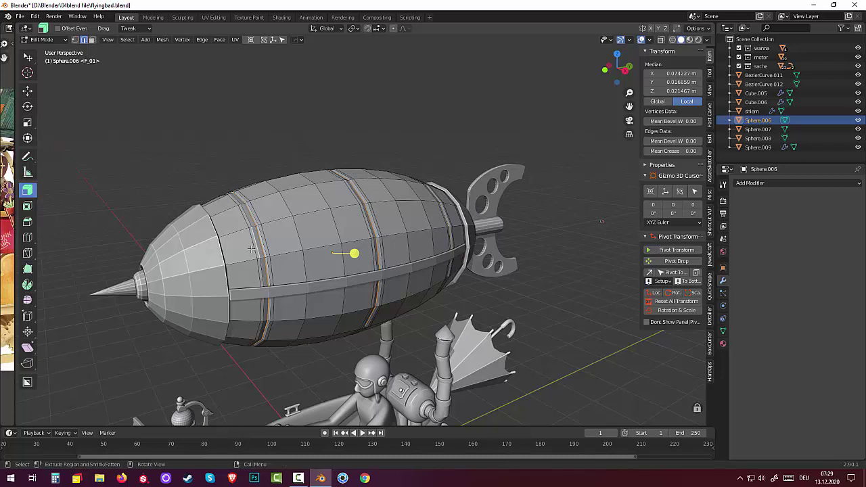
left_click(257, 251, "alt+shift")
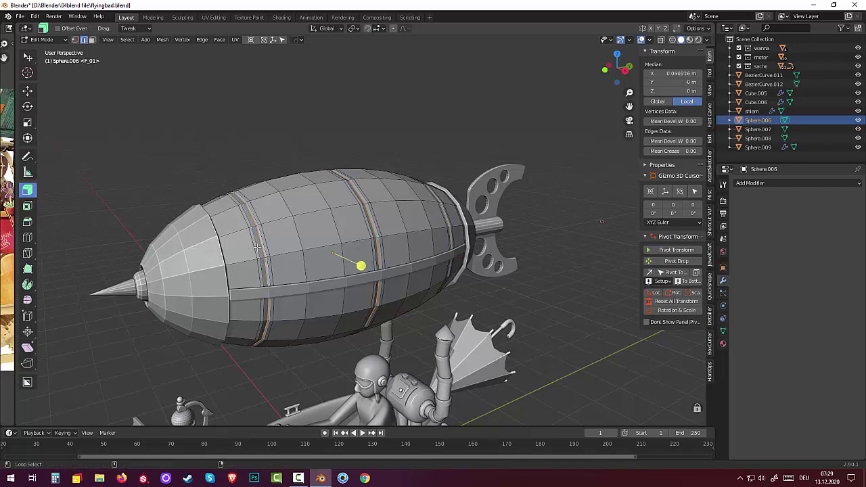
left_click(257, 248, "alt+shift")
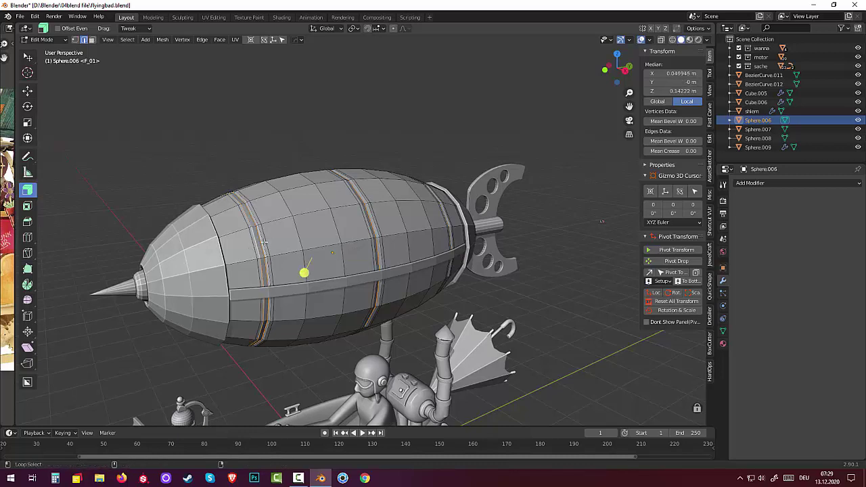
left_click(263, 243)
left_click(257, 243, "alt")
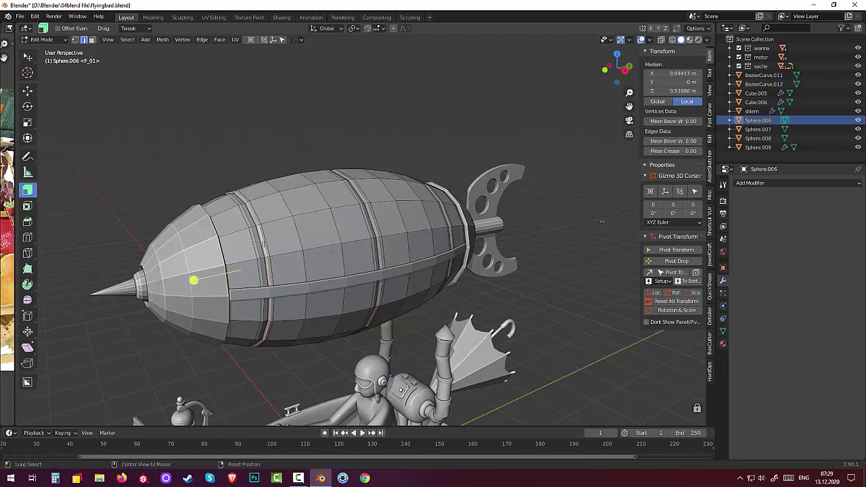
left_click(257, 248, "alt+shift")
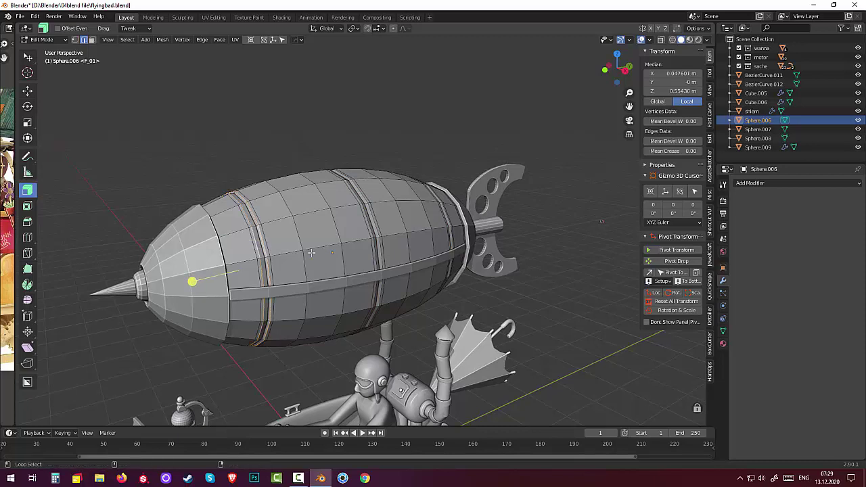
left_click(372, 233, "alt+shift")
Add more hull edge loops to the selection, ending at a lower side-on view.
middle_click_drag(377, 232, 332, 262)
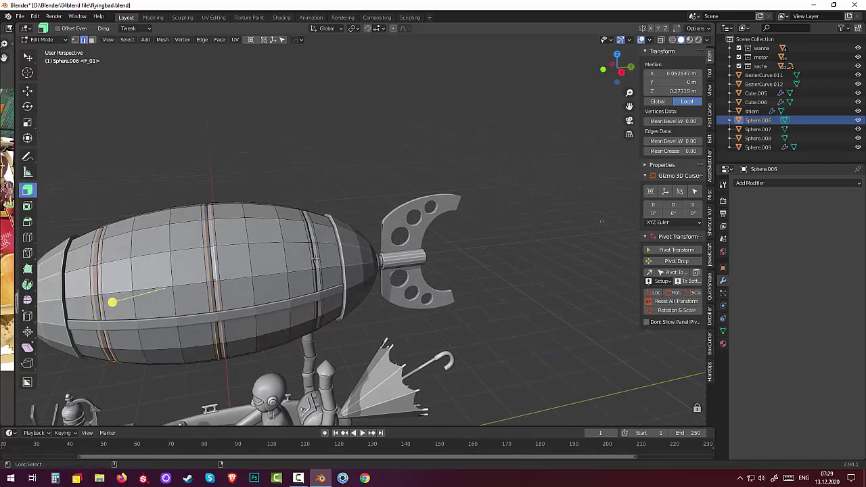
left_click(314, 259, "alt+shift")
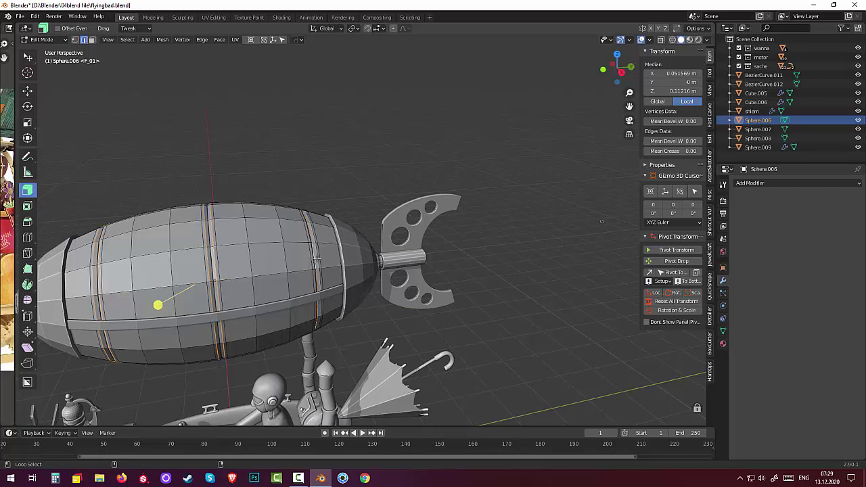
left_click(316, 260, "alt+shift")
middle_click_drag(314, 272, 305, 279)
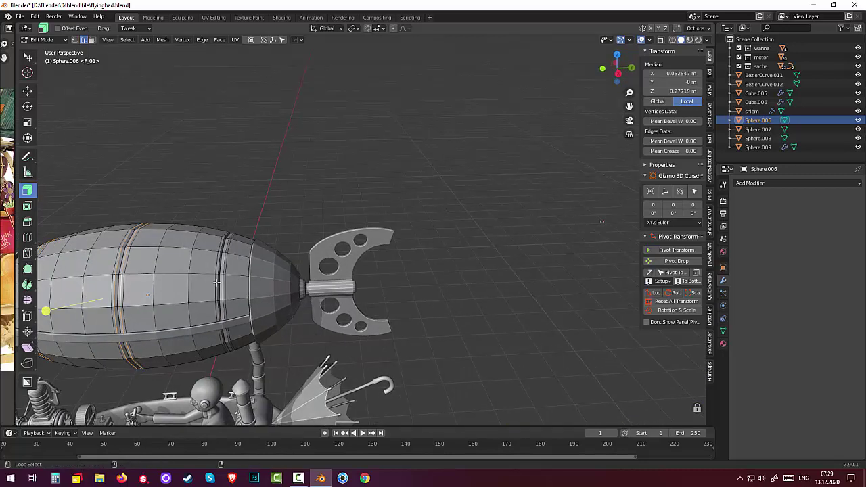
left_click(217, 283, "alt+shift")
left_click(222, 284, "alt+shift")
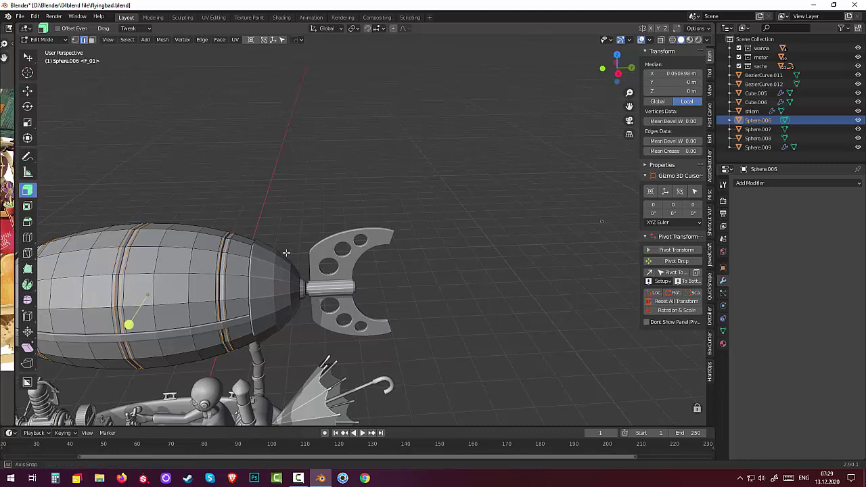
middle_click_drag(272, 278, 291, 252)
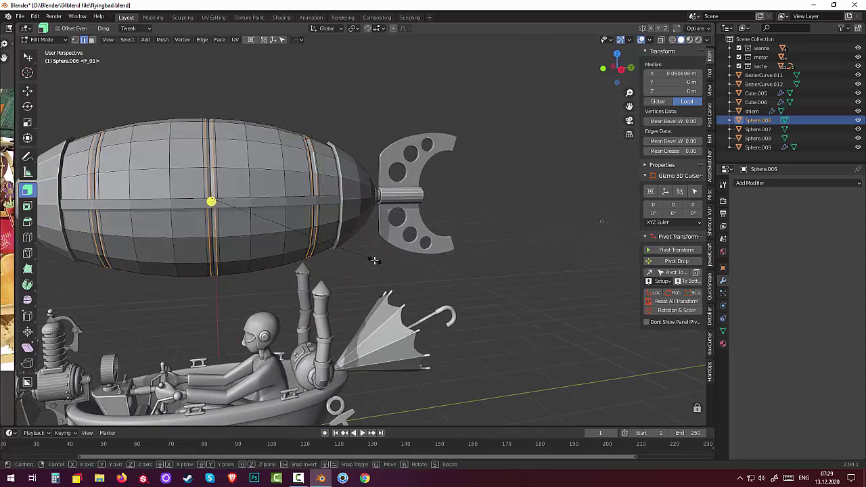
Scale the selected loops inward to 0.985, replacing an undone 0.988 attempt, then deselect.
key("s")
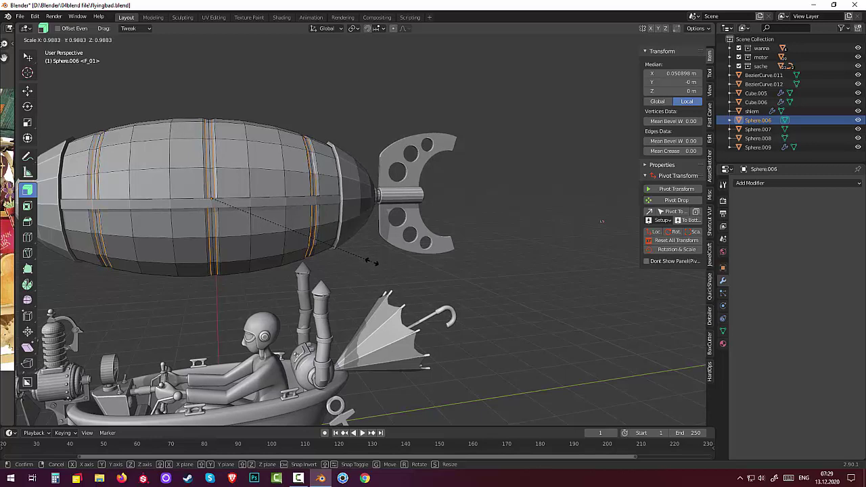
left_click(371, 262)
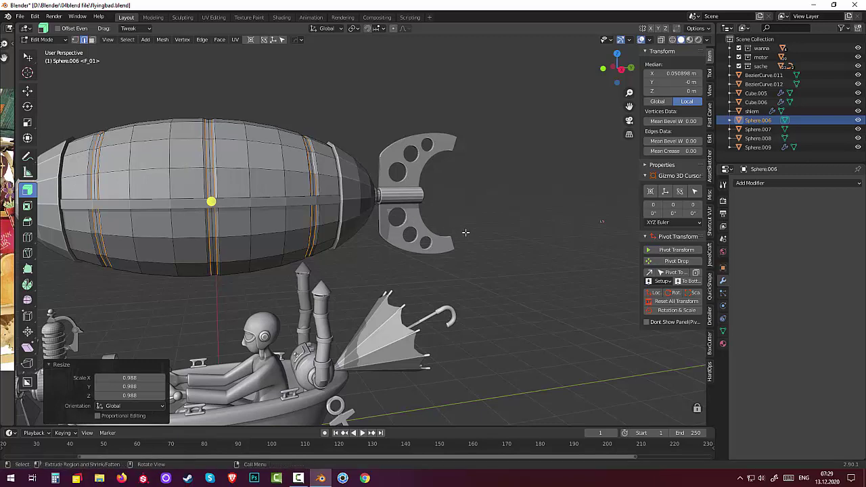
left_click(807, 480)
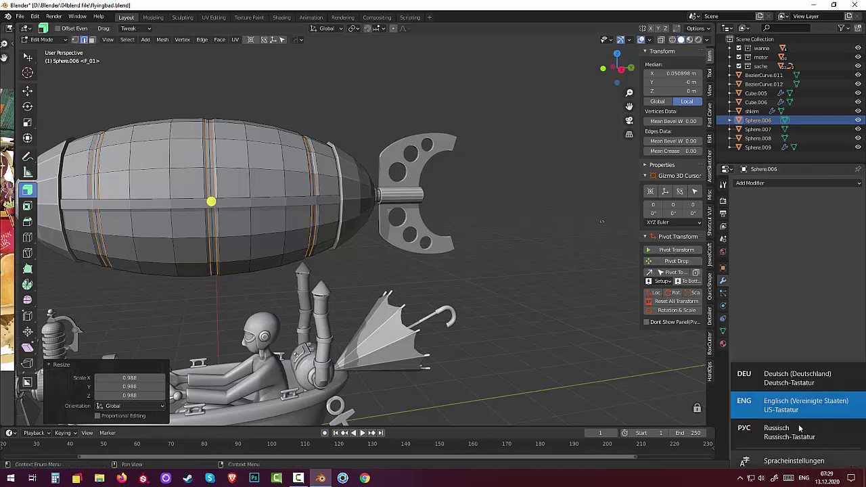
left_click(796, 371)
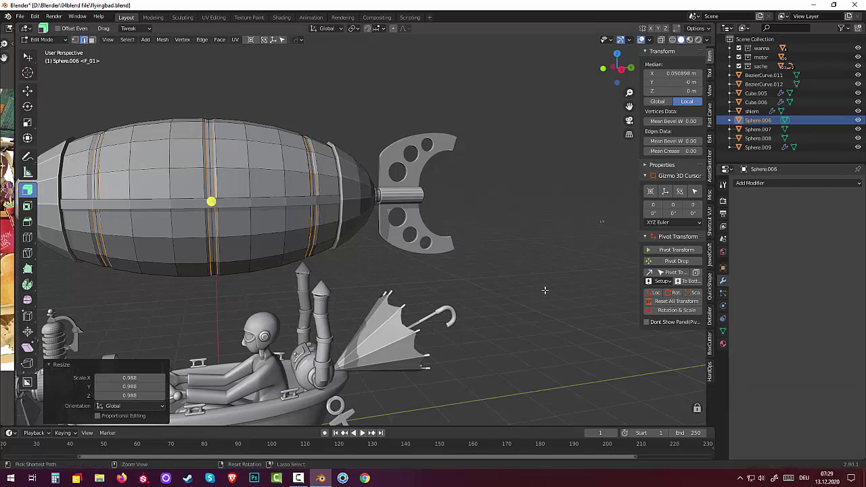
key("ctrl+z")
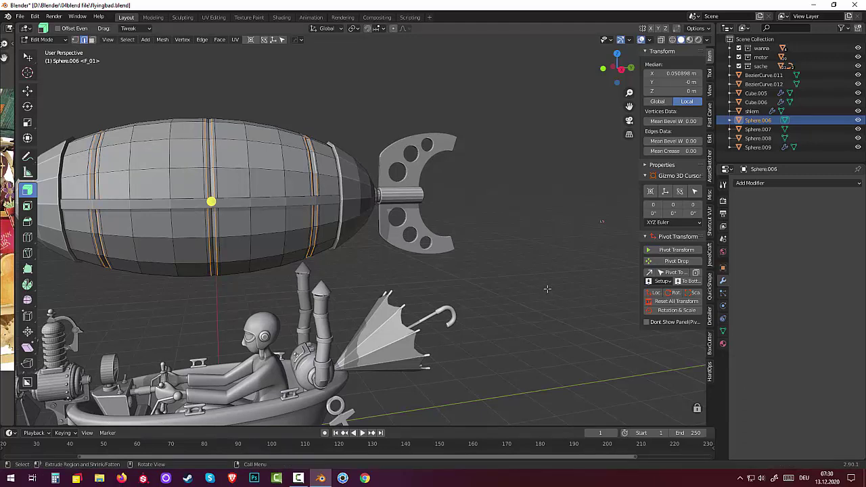
key("s")
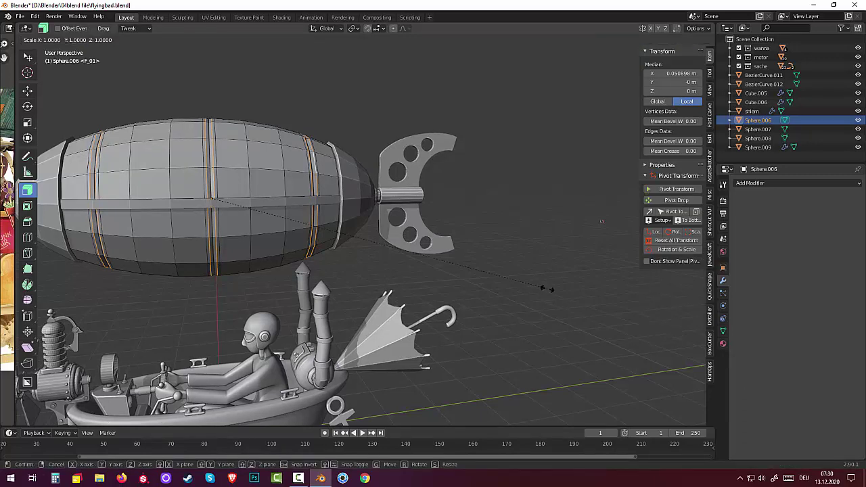
left_click(495, 269)
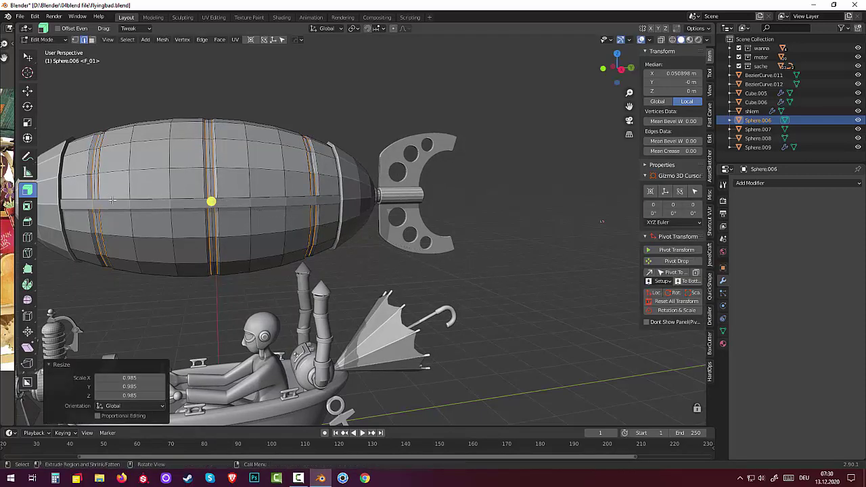
left_click(473, 298)
mouse_move(472, 298)
middle_mouse_down()
mouse_move(466, 291)
mouse_move(482, 293)
middle_mouse_up()
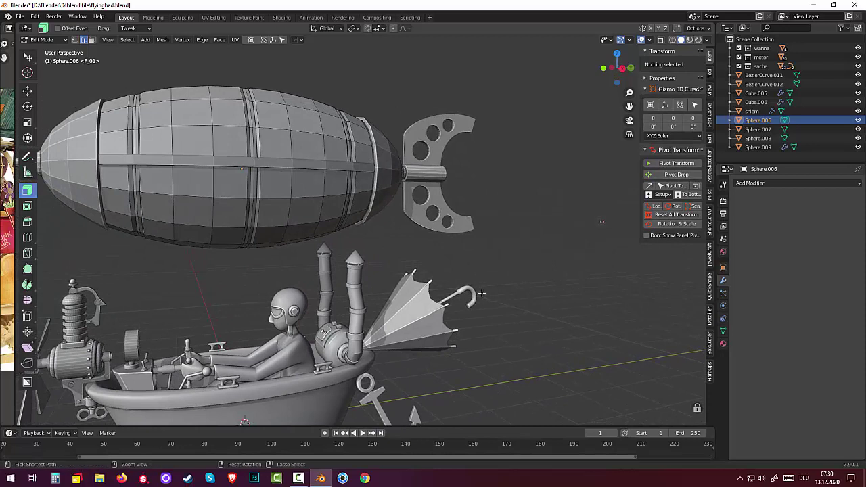
Undo back to single loops and bevel them into 4-segment bands 0.0108 m wide.
key("ctrl+z")
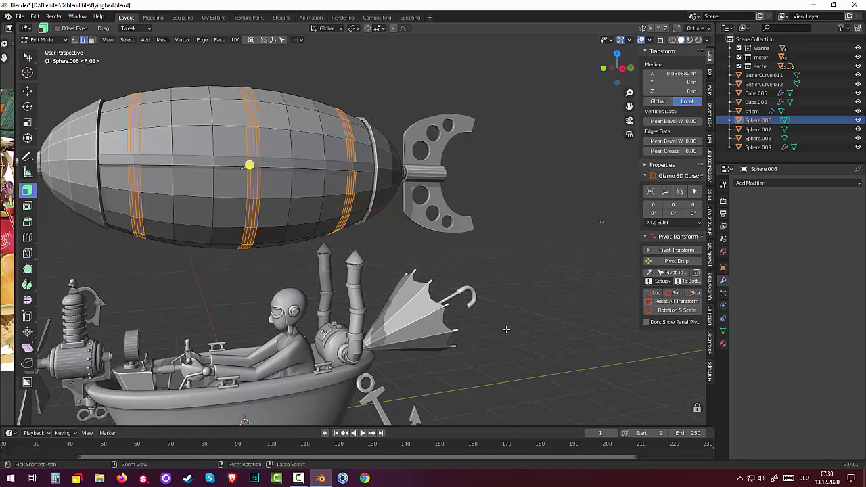
key("ctrl+z")
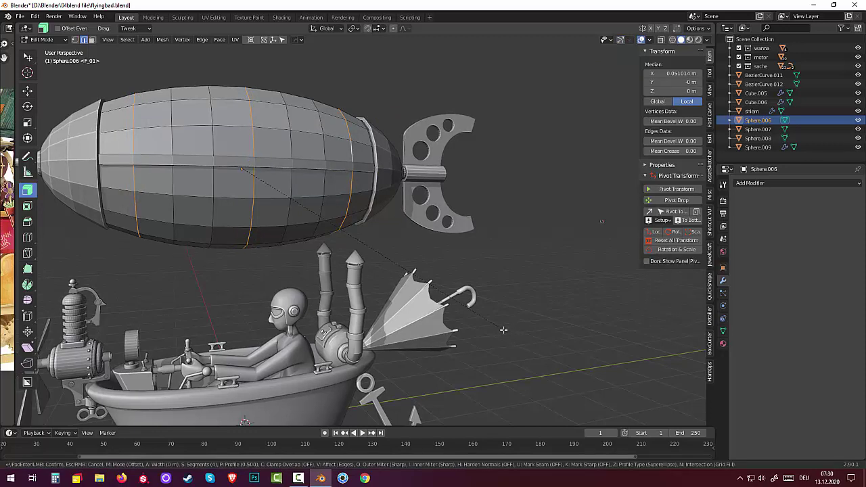
key("ctrl+b")
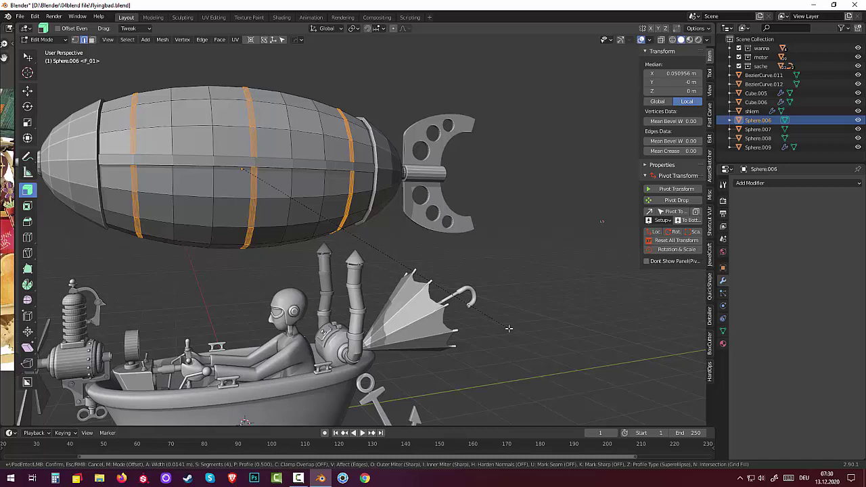
left_click(509, 329)
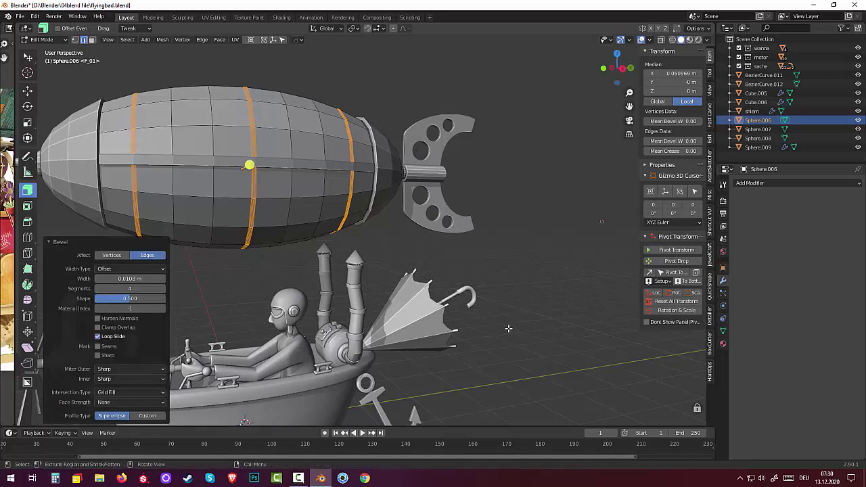
scroll(97, 185, "up", 2)
scroll(96, 185, "up", 2)
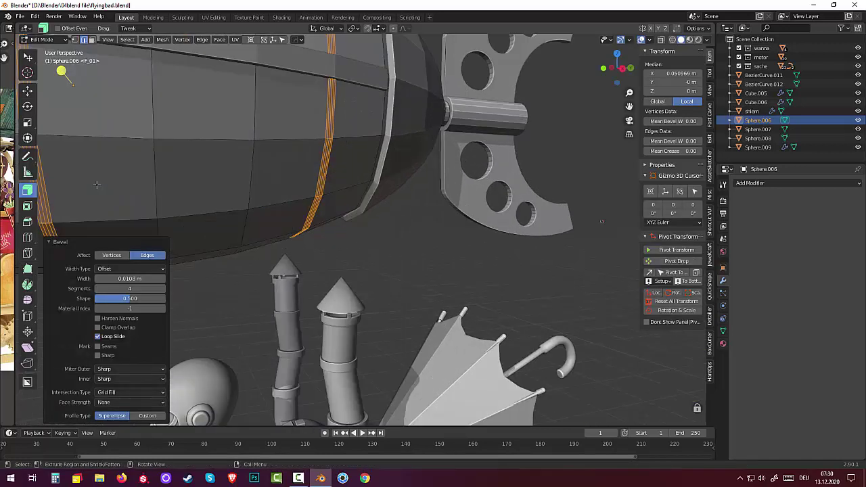
Frame the airship and scale the bevelled bands slightly inward.
key("KP_Decimal")
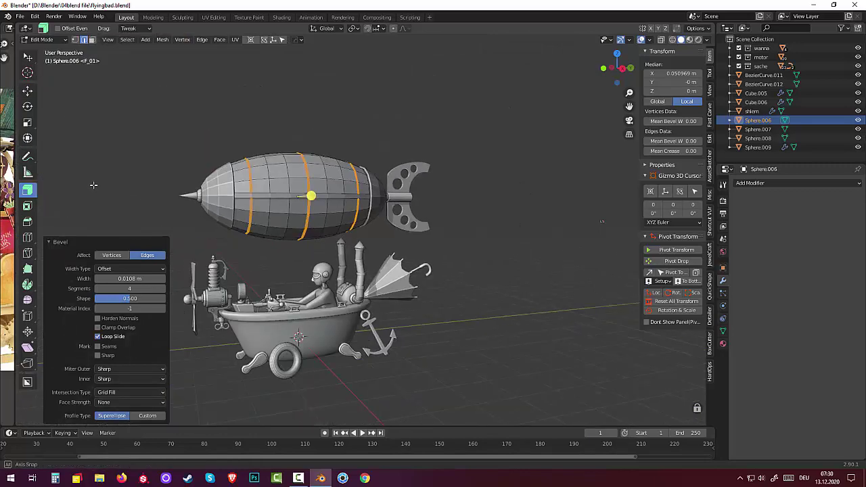
scroll(113, 201, "down", 1)
key("s")
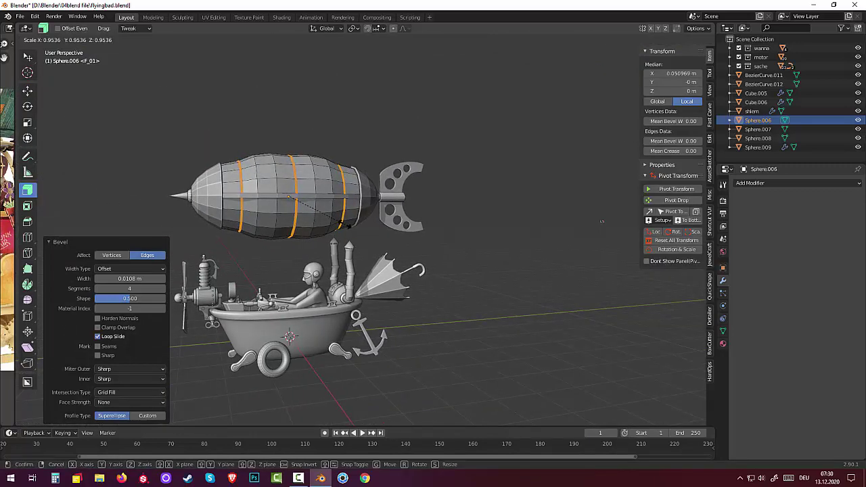
left_click(341, 226)
scroll(219, 203, "up", 2)
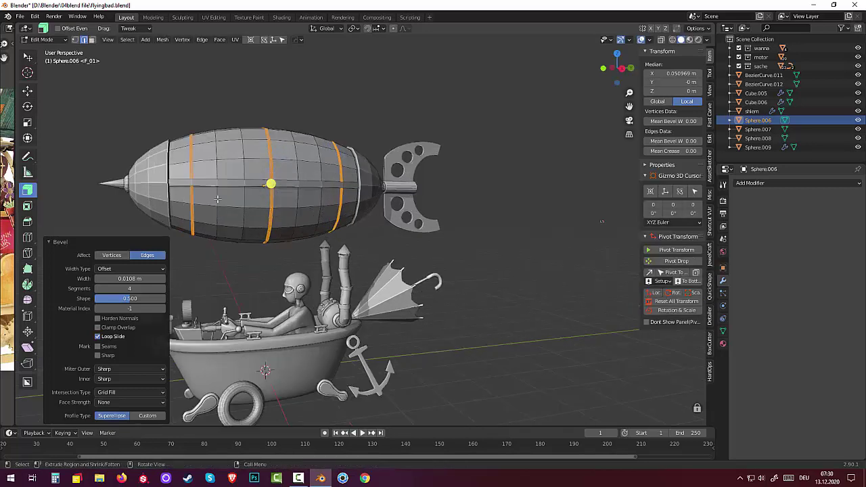
scroll(220, 203, "up", 3)
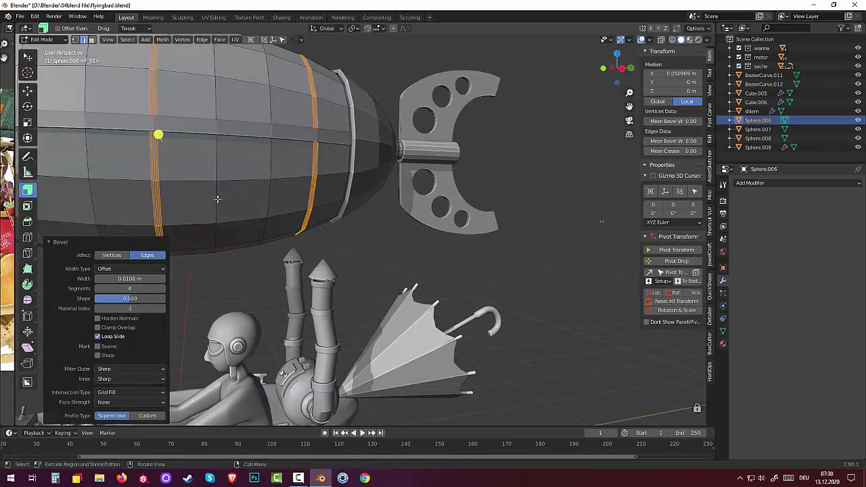
Shrink a vertical balloon edge loop to 0.992.
left_click(155, 177)
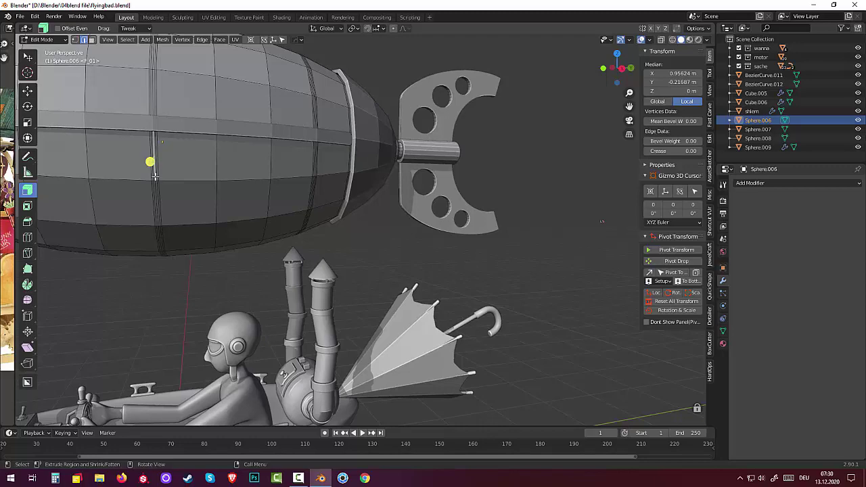
left_click(157, 135, "alt")
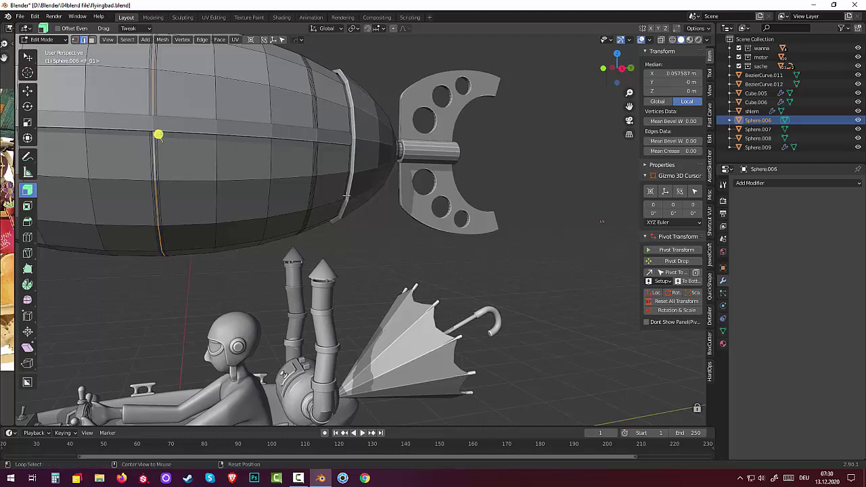
middle_click_drag(345, 195, 352, 200)
scroll(352, 200, "up", 2)
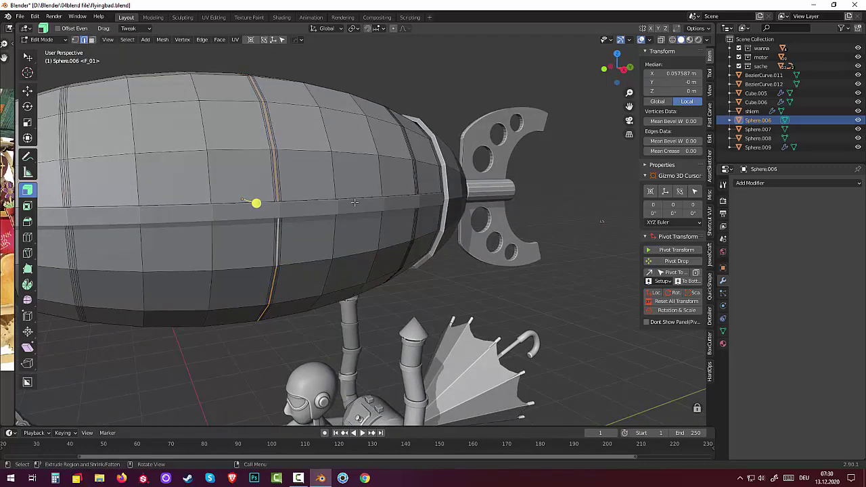
key("s")
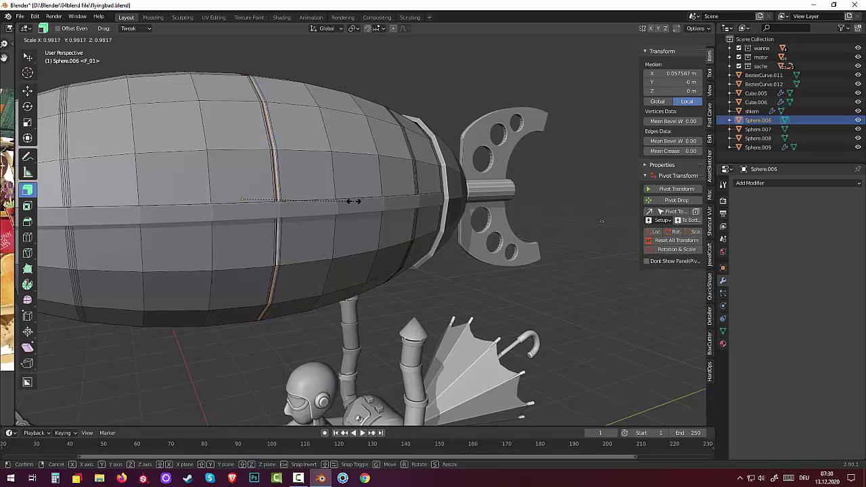
left_click(353, 201)
Shrink another vertical hull edge loop to 0.993.
middle_click_drag(256, 201, 396, 203)
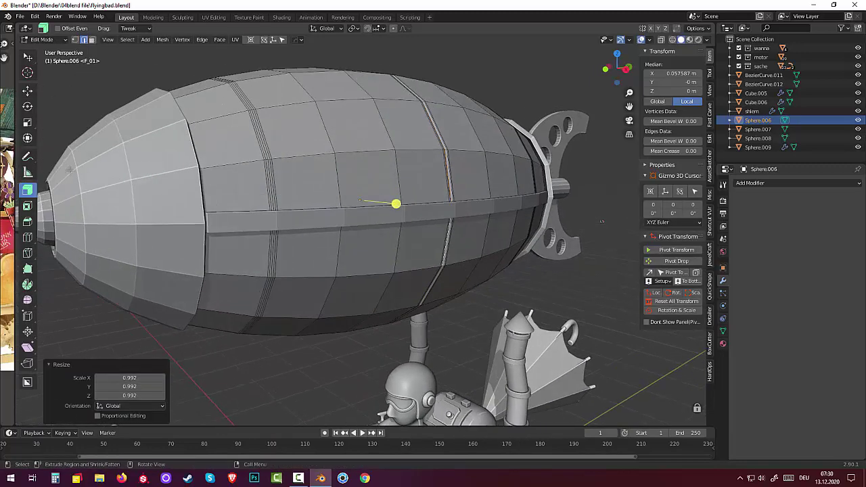
left_click(243, 181)
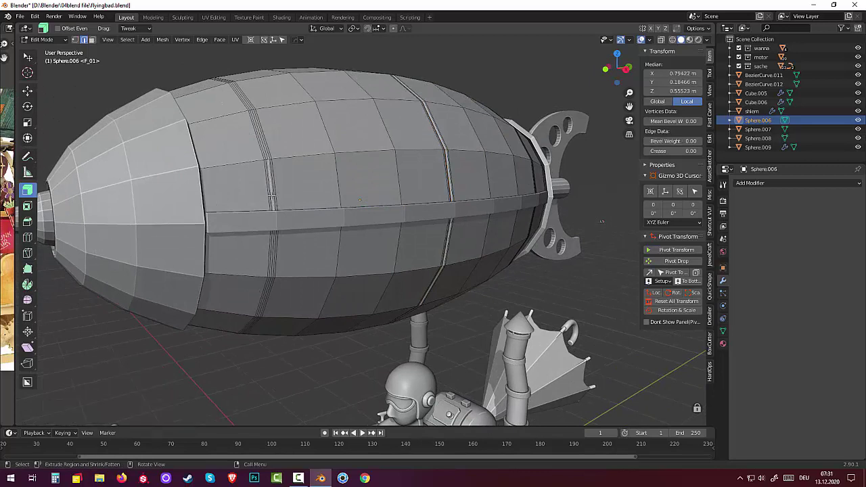
left_click(272, 193, "alt")
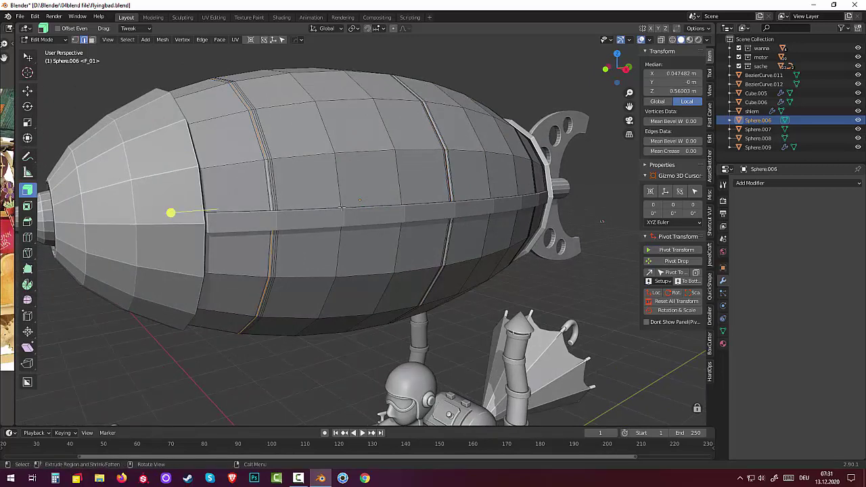
key("ctrl")
key("s")
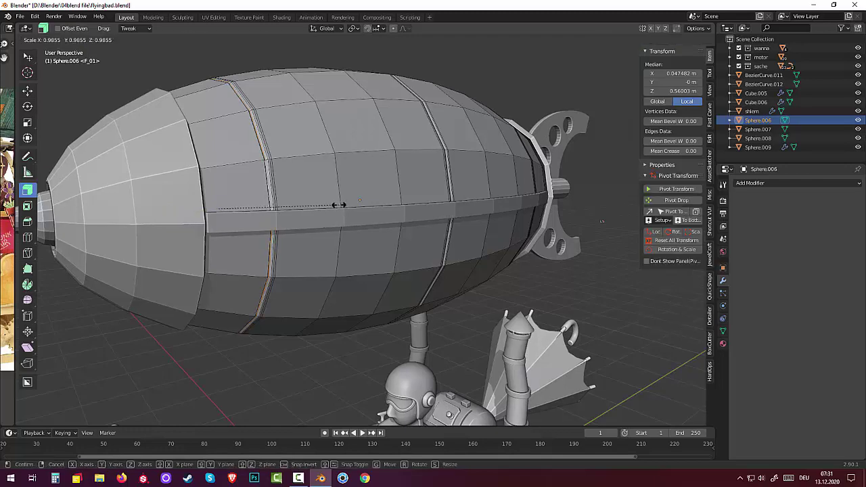
left_click(339, 205)
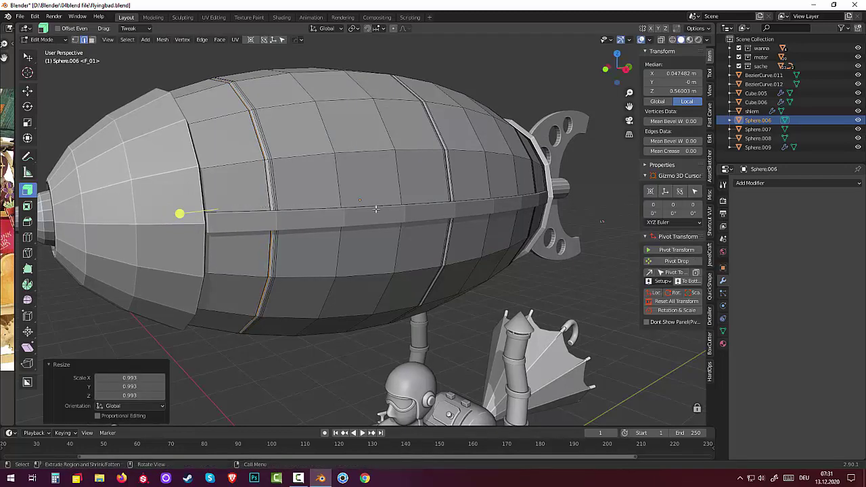
Shrink the edge loop near the propeller end slightly inward.
middle_click_drag(340, 205, 289, 204)
left_click(289, 204)
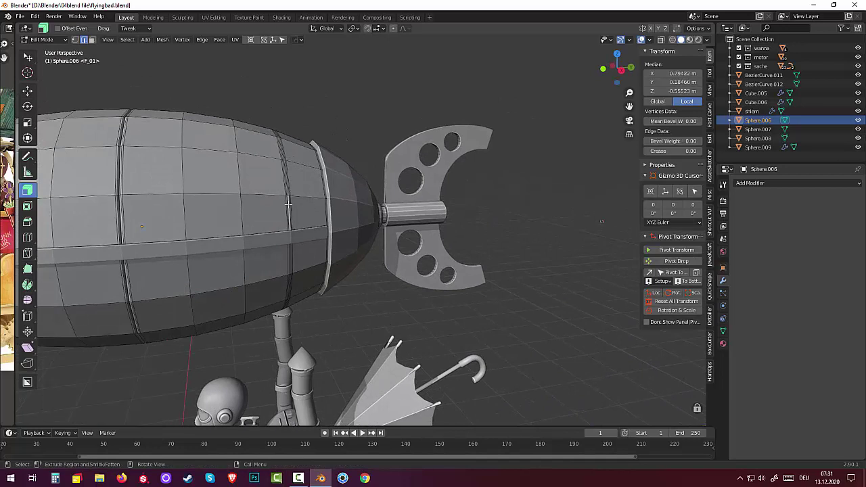
left_click(289, 204, "alt")
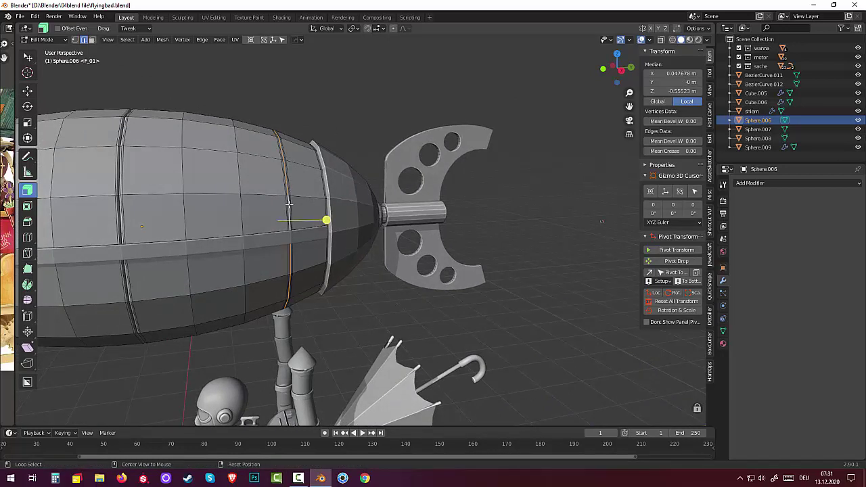
key("s")
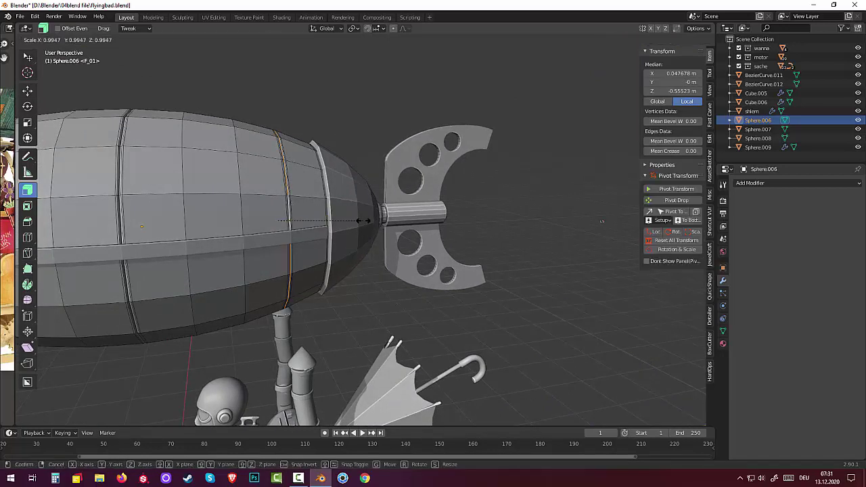
left_click(361, 220)
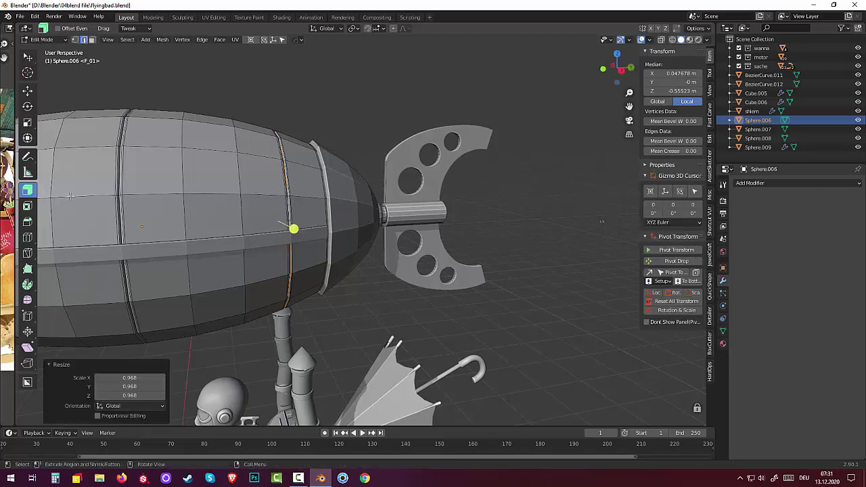
Edge-slide a side edge of the balloon toward the rear, then return to plain selection.
left_click(121, 211, "ctrl+alt")
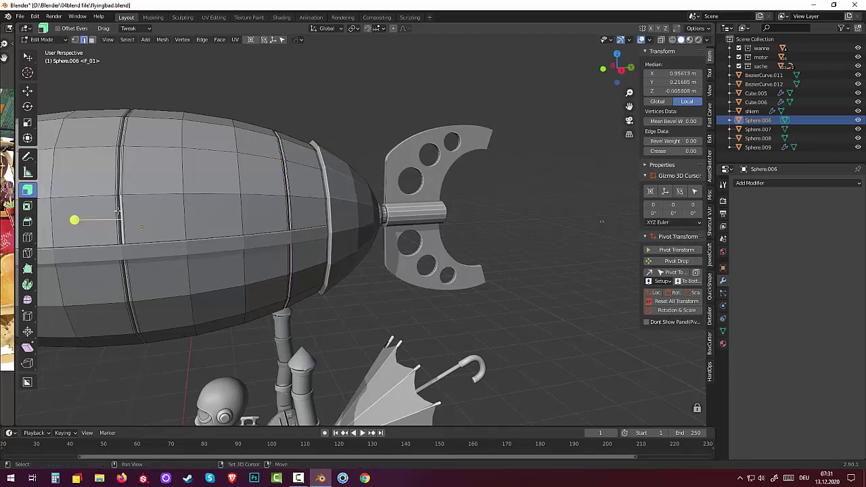
left_click(120, 214, "ctrl+alt")
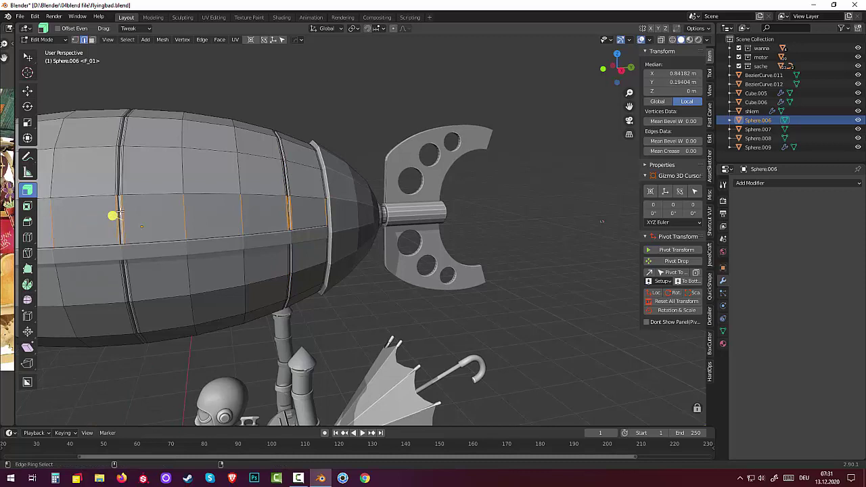
left_click(120, 211)
left_click(120, 207)
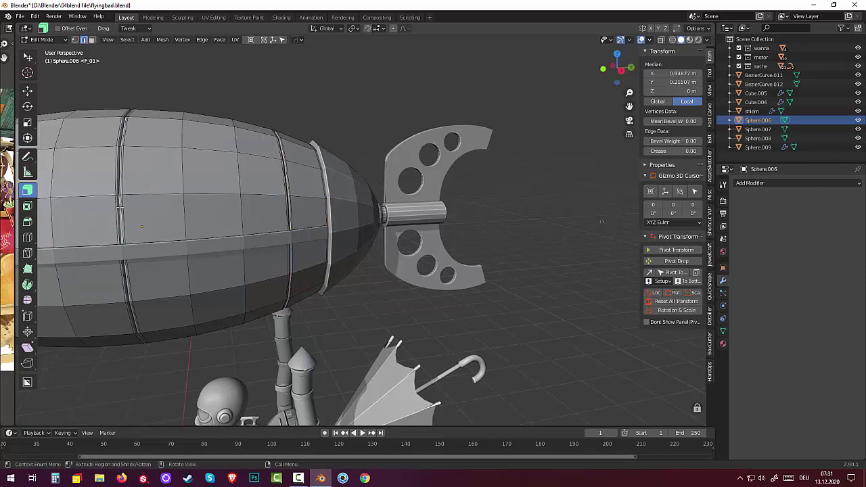
key("g")
key("g")
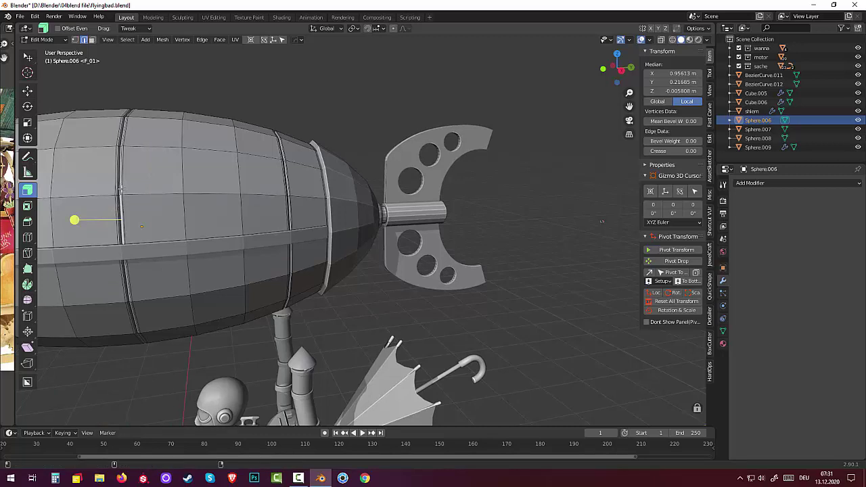
left_click(119, 191)
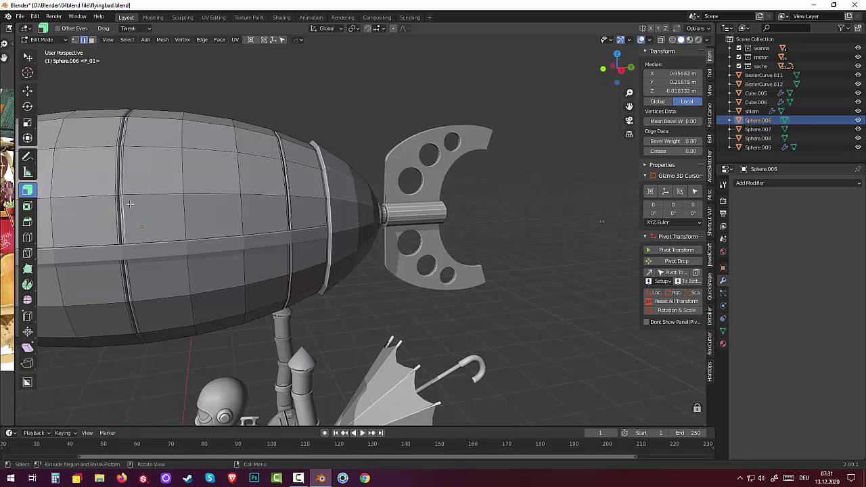
left_click(27, 57)
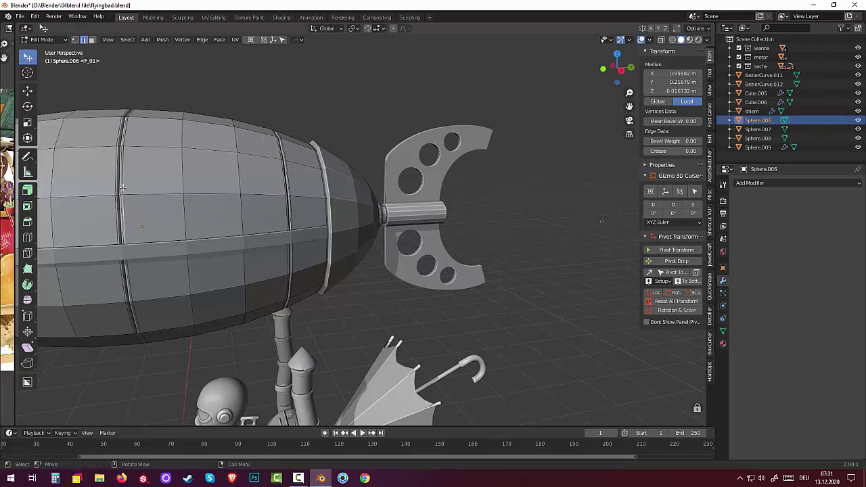
scroll(122, 190, "up", 3)
scroll(128, 200, "up", 2)
scroll(144, 201, "down", 2)
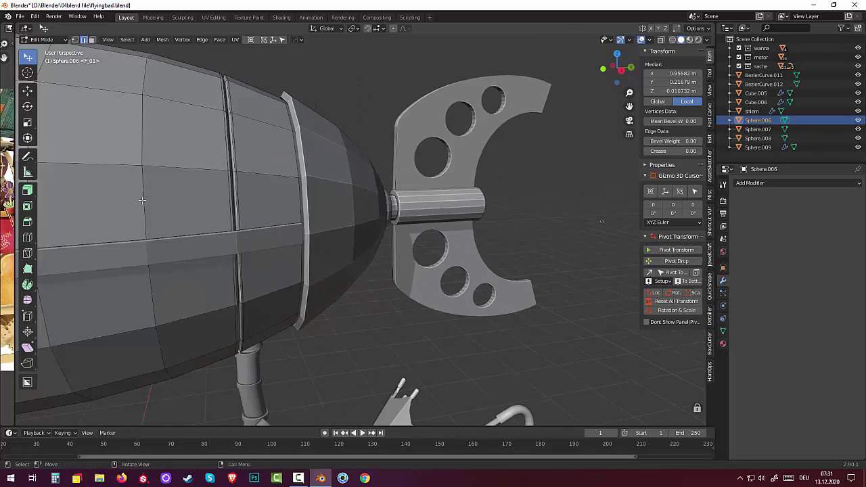
left_click(237, 203, "alt")
left_click(73, 163)
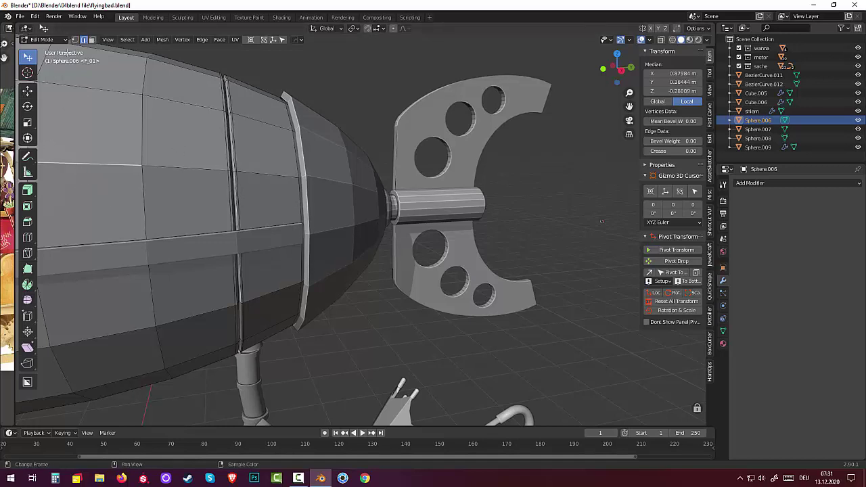
left_click(44, 40)
left_click(42, 60)
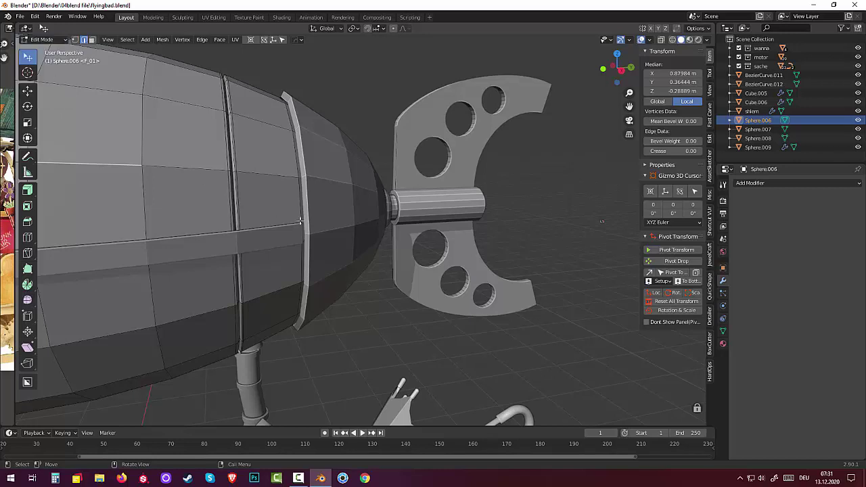
left_click(234, 168)
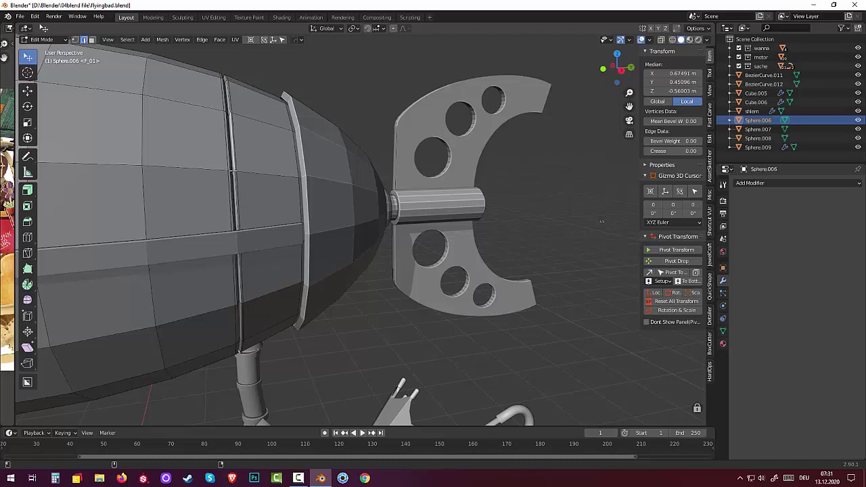
key("super")
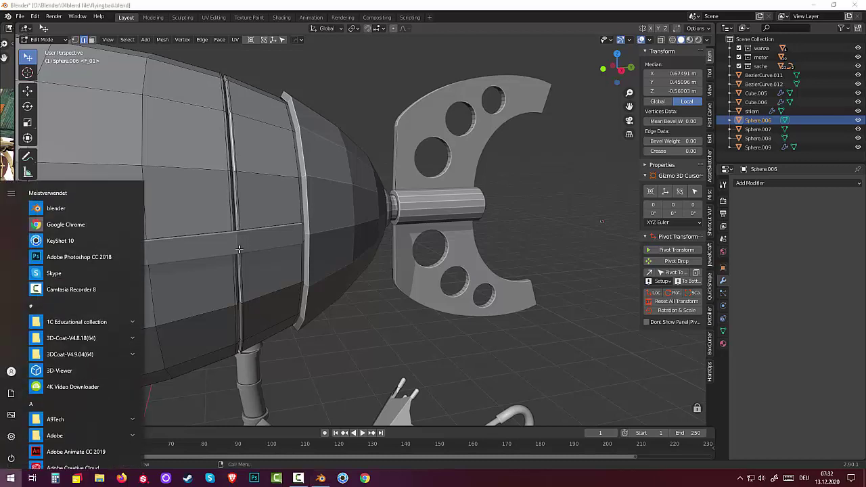
key("super")
left_click(233, 127)
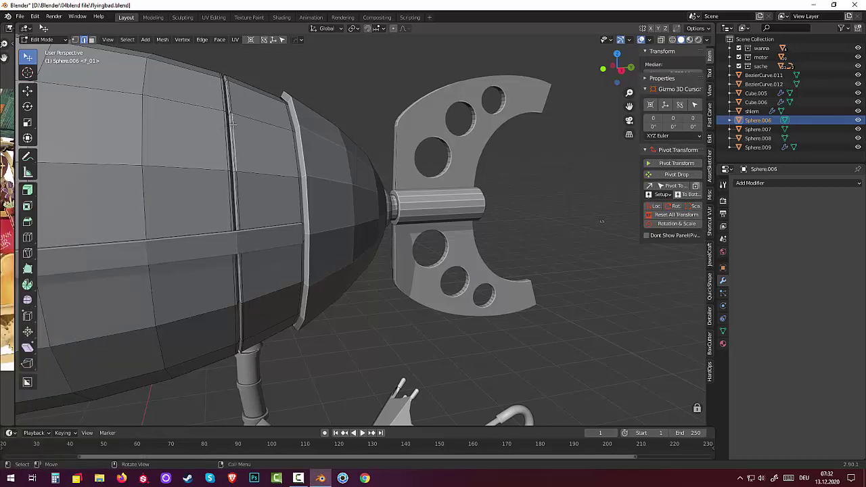
left_click(231, 132)
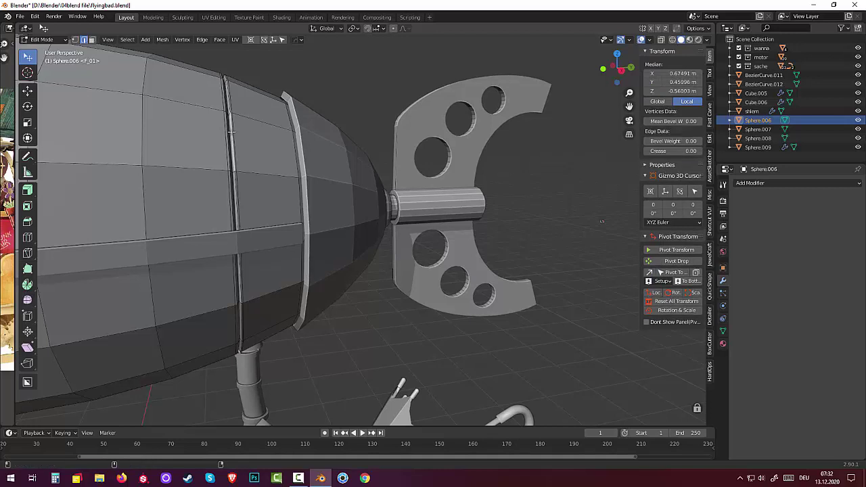
key("super")
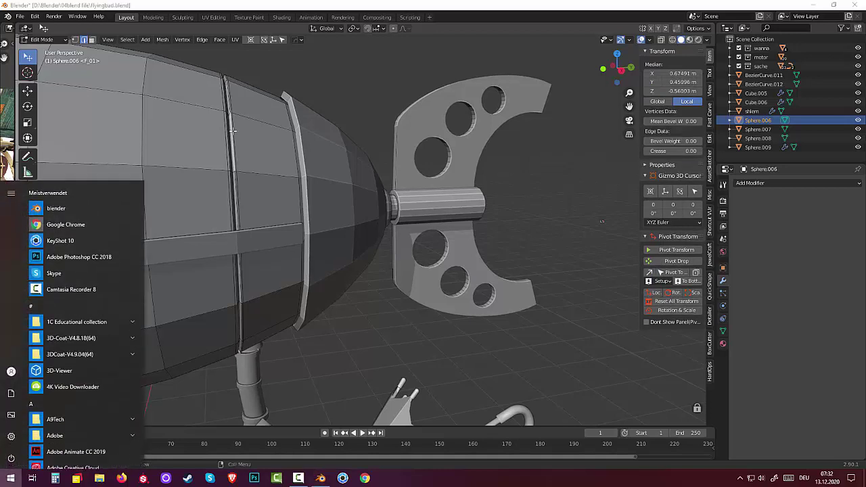
key("super")
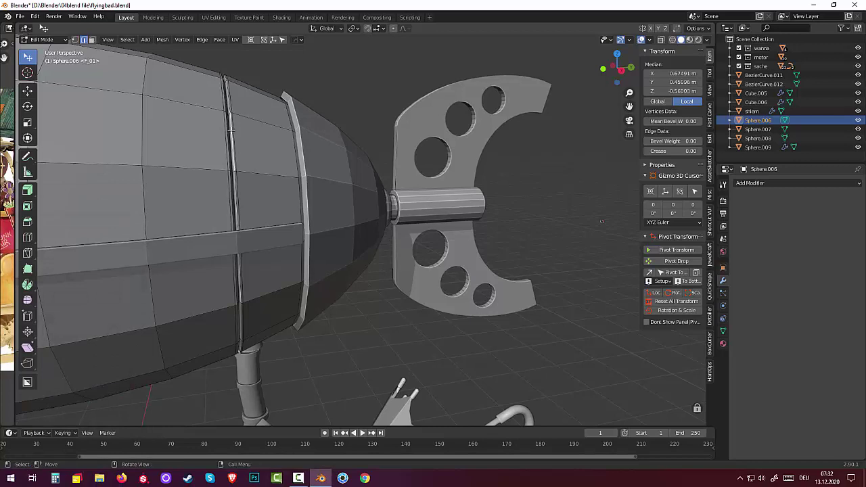
left_click(231, 131, "alt")
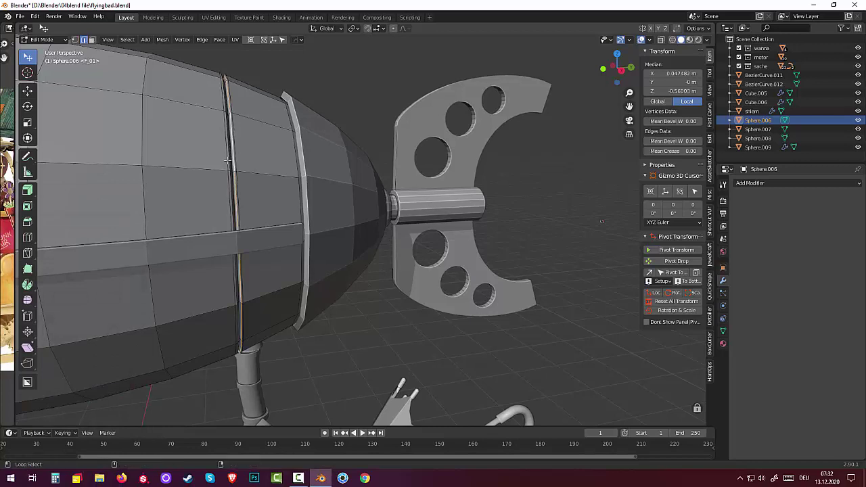
Add the neighbouring front-groove loop and shrink both loops to 0.991.
middle_click_drag(245, 170, 164, 212, "shift")
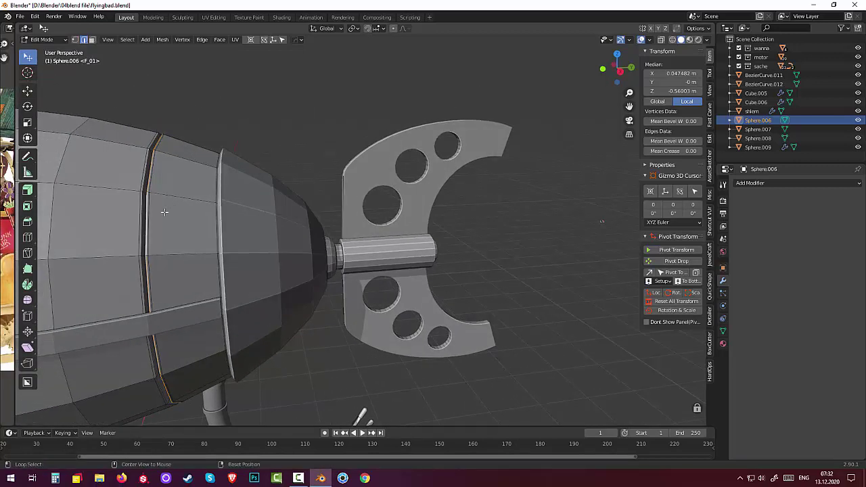
left_click(142, 222, "alt+shift")
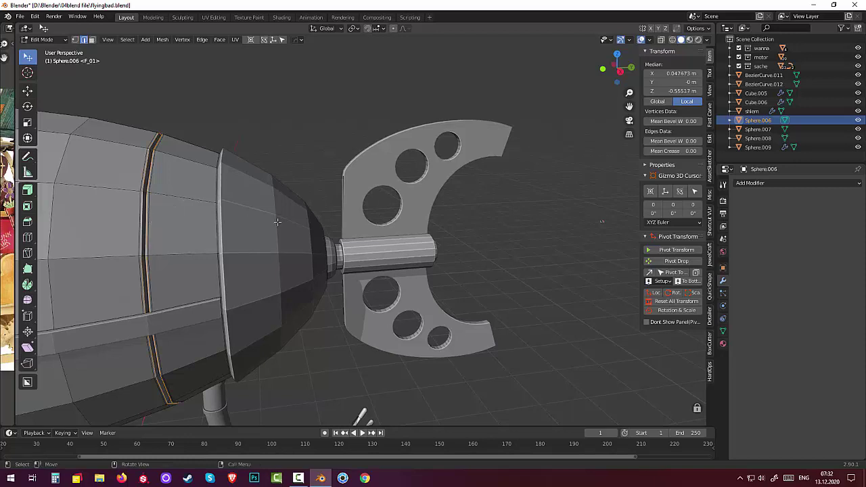
key("s")
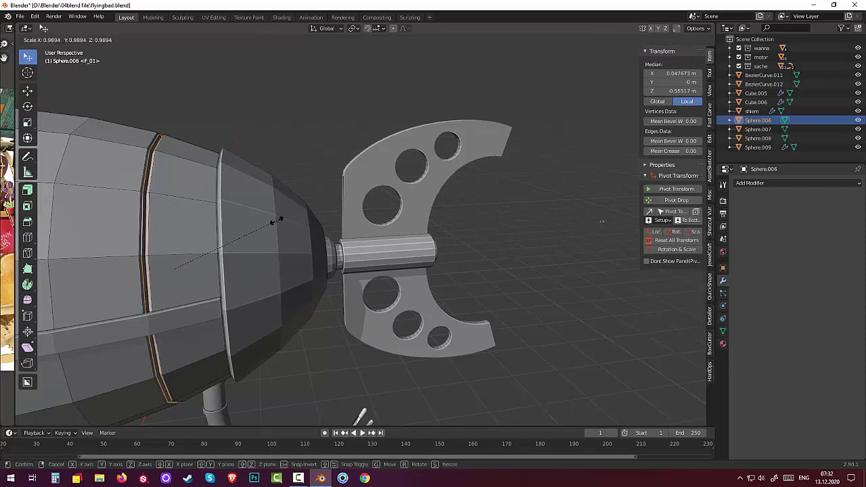
left_click(272, 220)
scroll(245, 215, "up", 1)
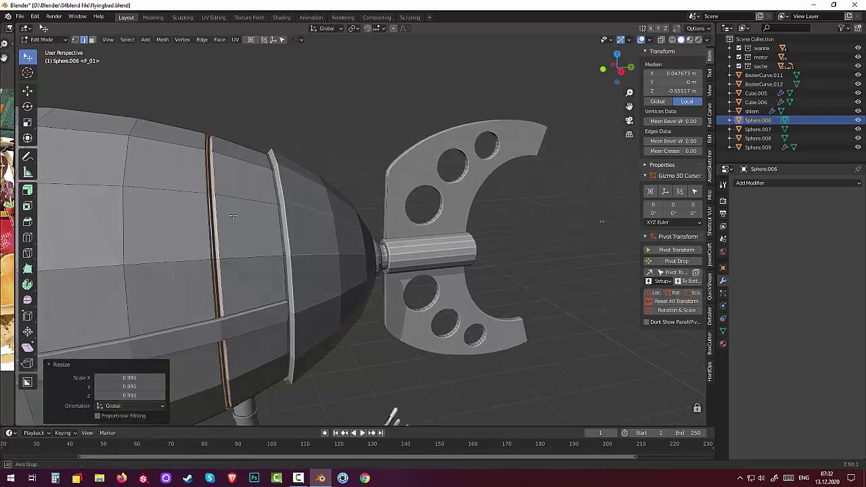
scroll(245, 216, "up", 1)
scroll(245, 215, "up", 1)
middle_click_drag(245, 216, 200, 212)
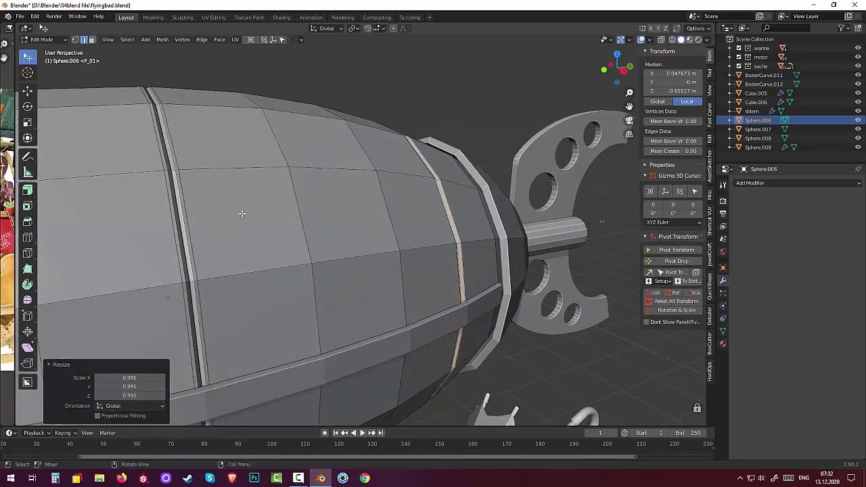
Select the rear groove loops, cancelling an accidental whole-mesh scale.
left_click(180, 201)
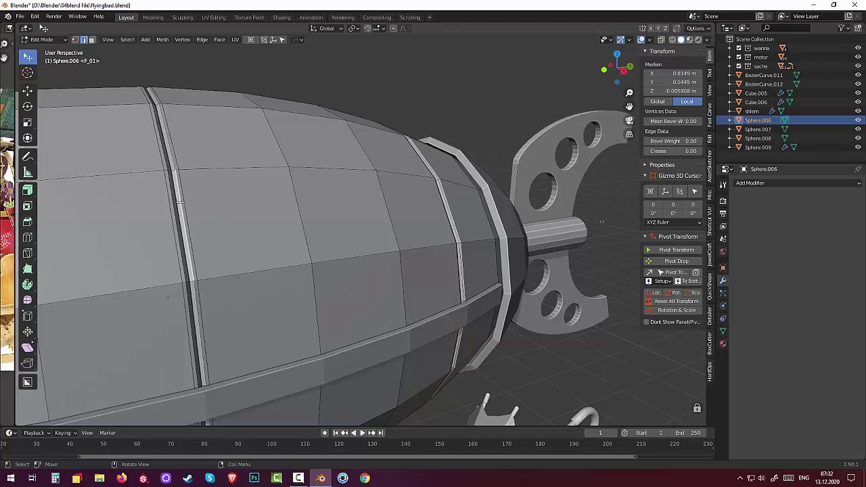
left_click(180, 202, "alt")
left_click(173, 203, "alt")
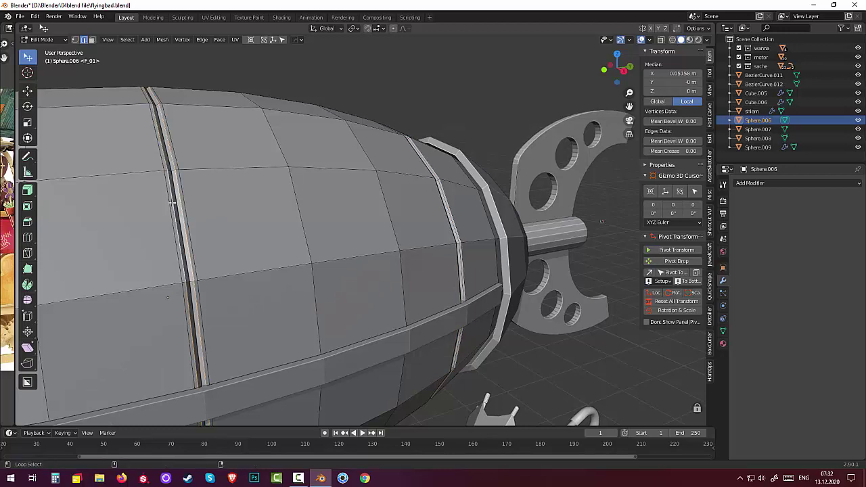
key("a")
key("s")
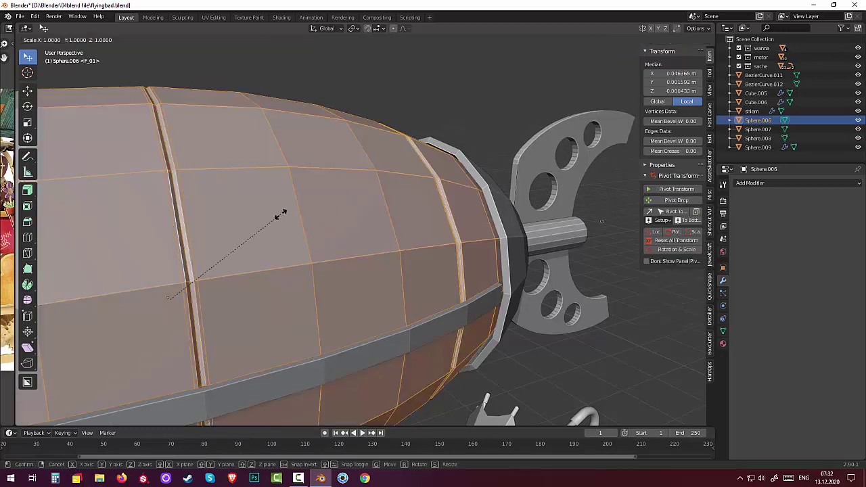
key("Escape")
Shrink the groove's adjacent bevel edge loop to 0.997.
left_click(277, 215)
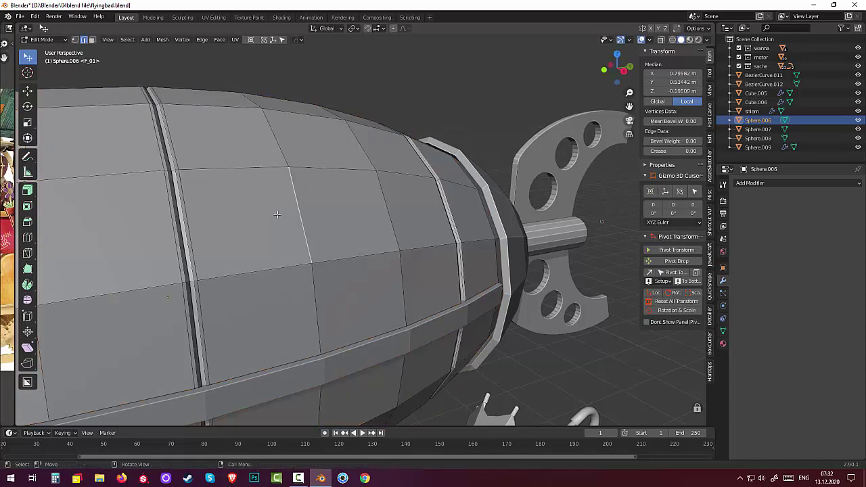
left_click(182, 222, "alt")
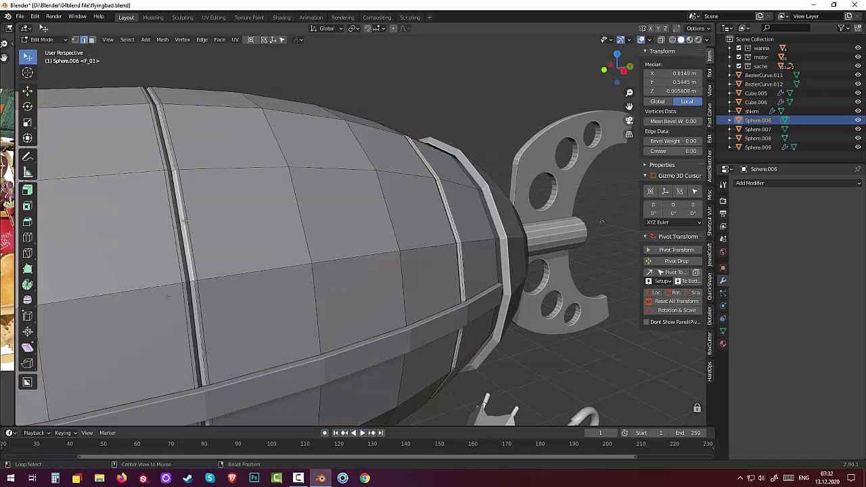
left_click(176, 218, "alt")
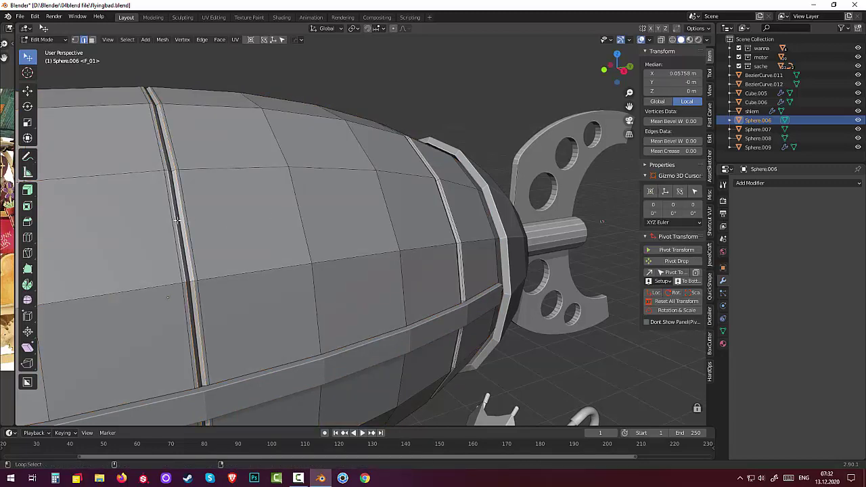
key("s")
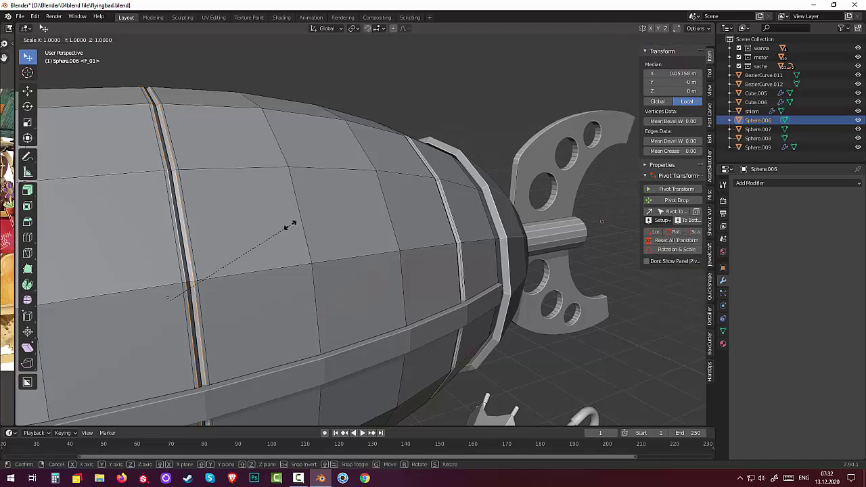
left_click(286, 226)
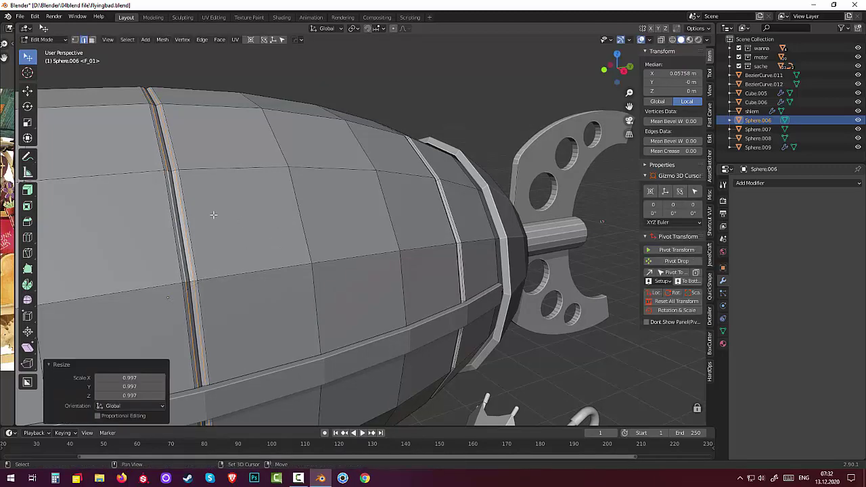
scroll(214, 215, "down", 5)
middle_click_drag(199, 206, 212, 201)
In edge select mode, shrink two neighbouring left-band loops to about 0.990.
scroll(270, 236, "up", 2)
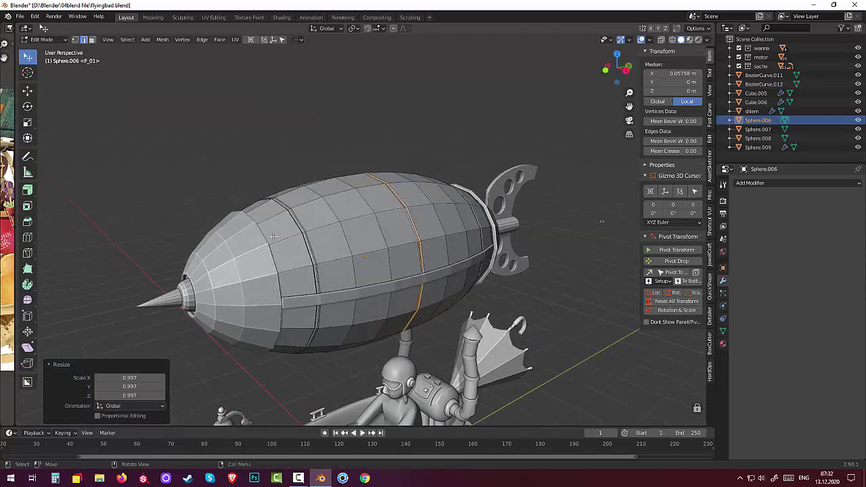
scroll(284, 261, "up", 3)
scroll(269, 251, "down", 2)
scroll(264, 249, "up", 2)
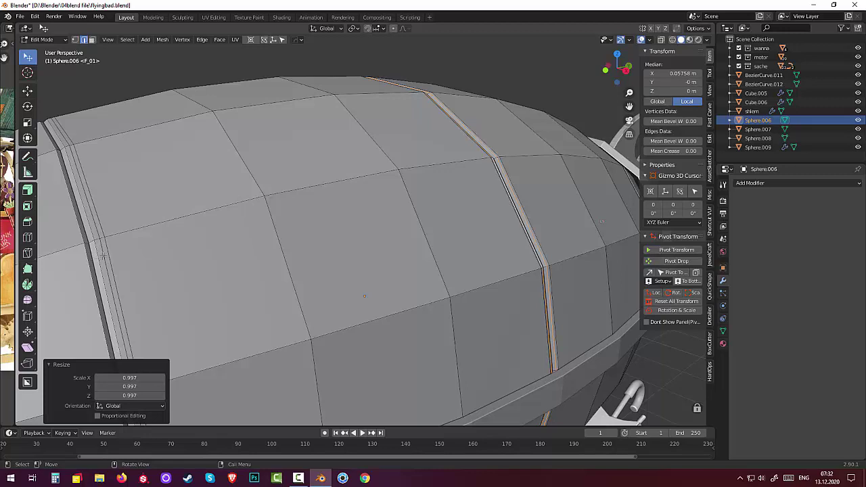
key("2")
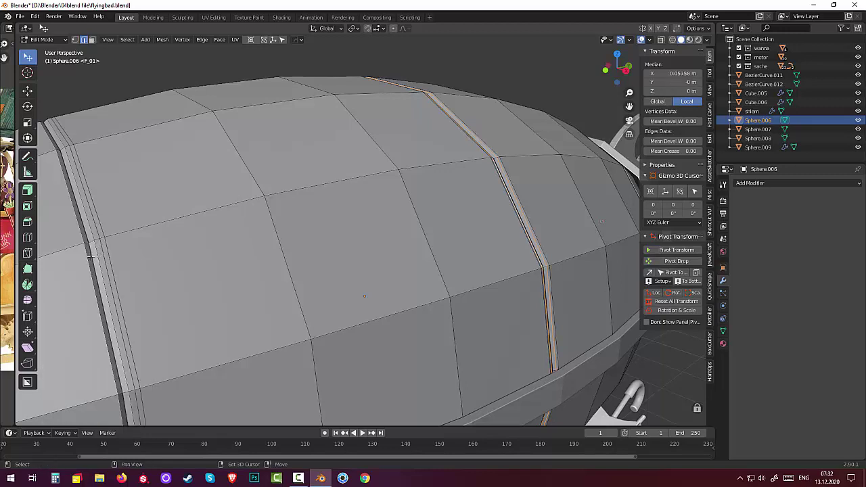
left_click(95, 255, "alt")
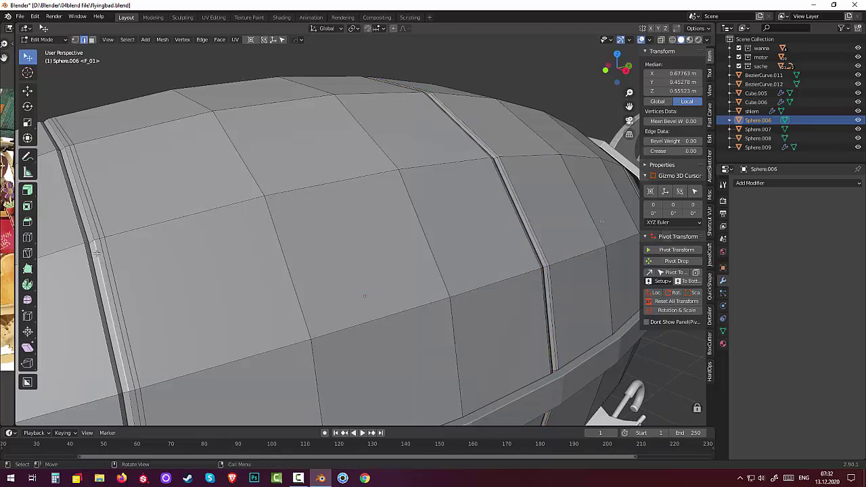
left_click(96, 253, "alt+shift")
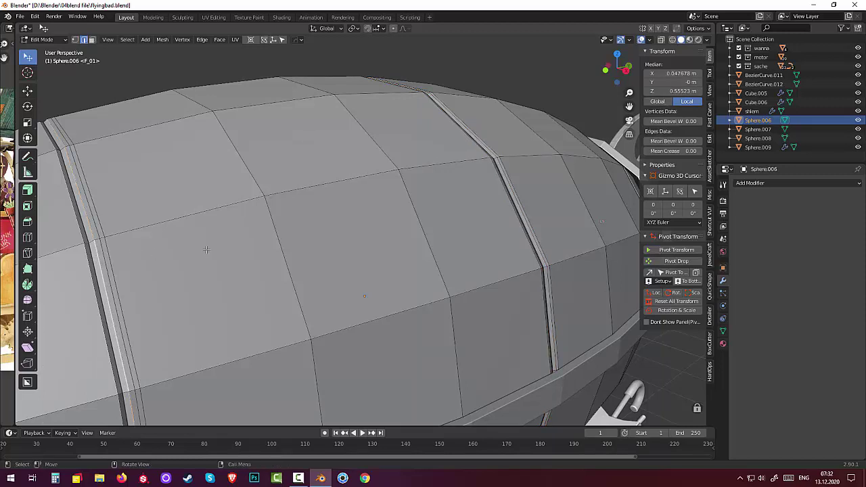
key("s")
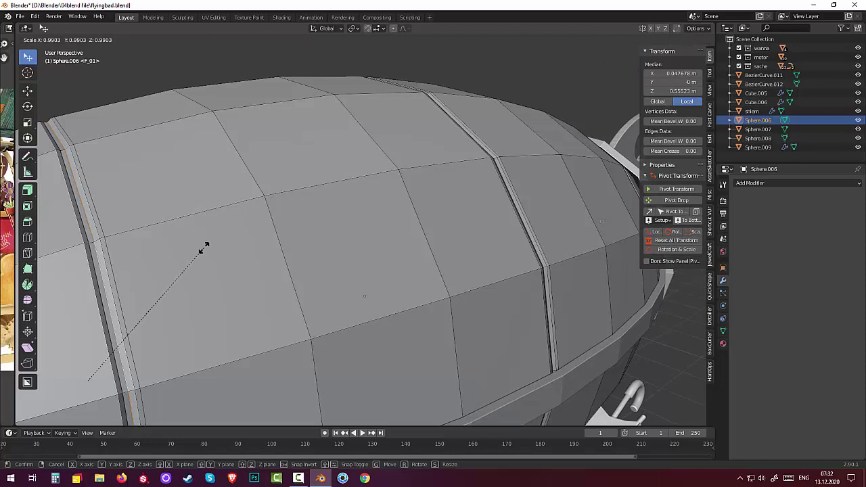
left_click(203, 248)
Shrink the left band strip's edge loop to about 0.996, then deselect all.
left_click(107, 272)
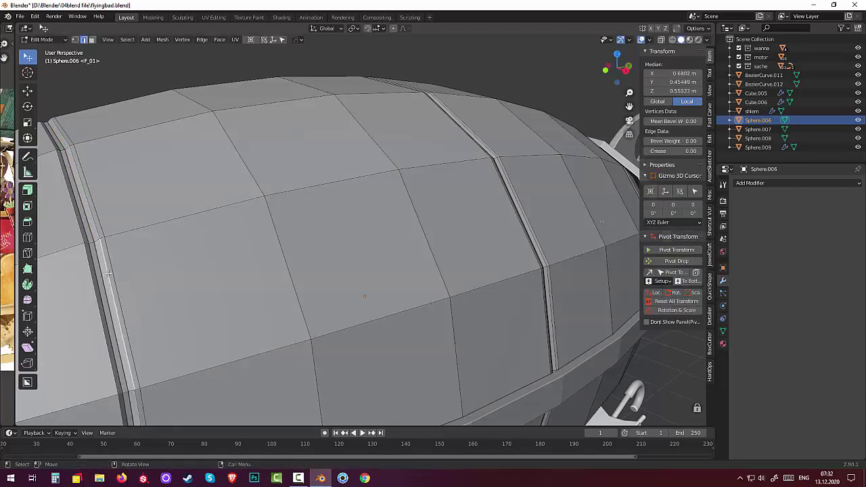
left_click(109, 271, "alt")
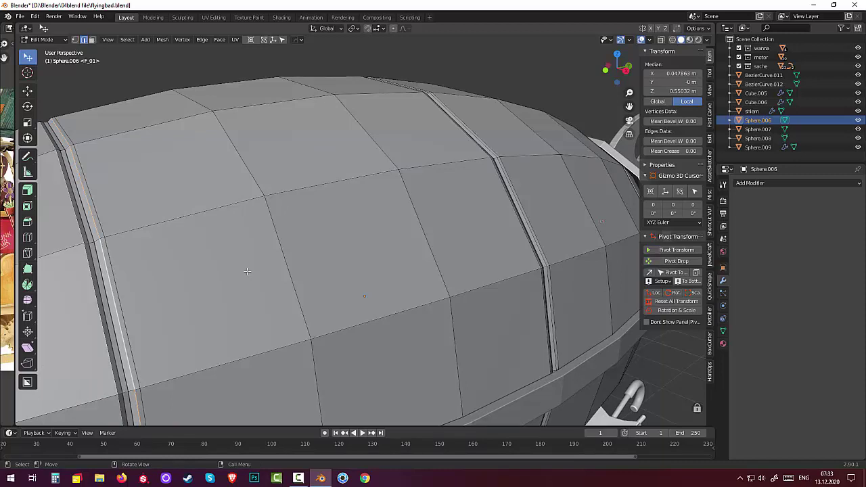
key("s")
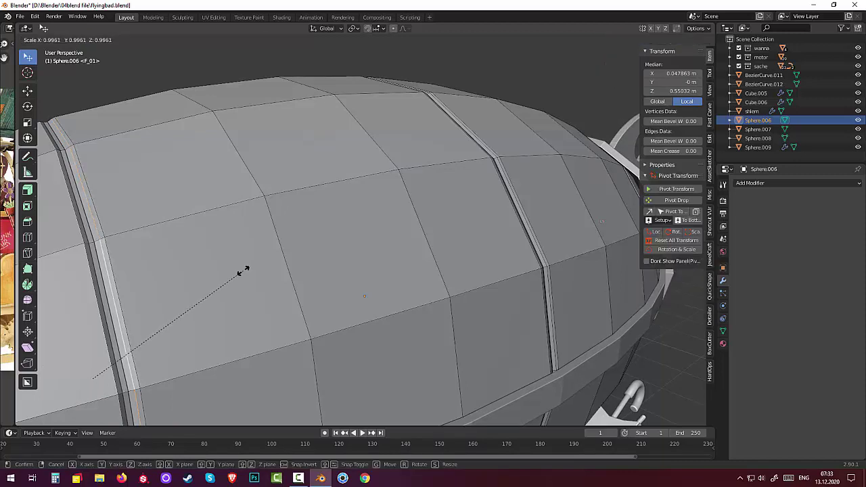
left_click(244, 271)
key("alt+a")
key("Home")
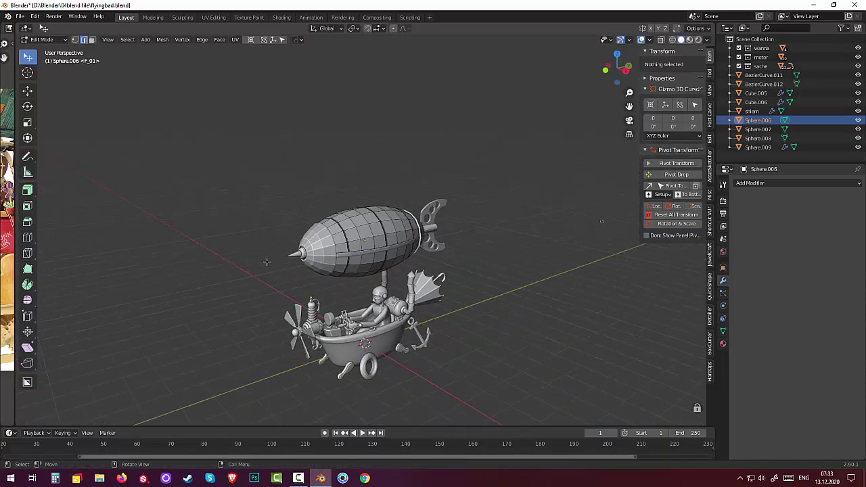
Return to Object Mode and apply Shade Smooth to the balloon.
middle_click_drag(266, 262, 258, 267)
scroll(286, 269, "up", 2)
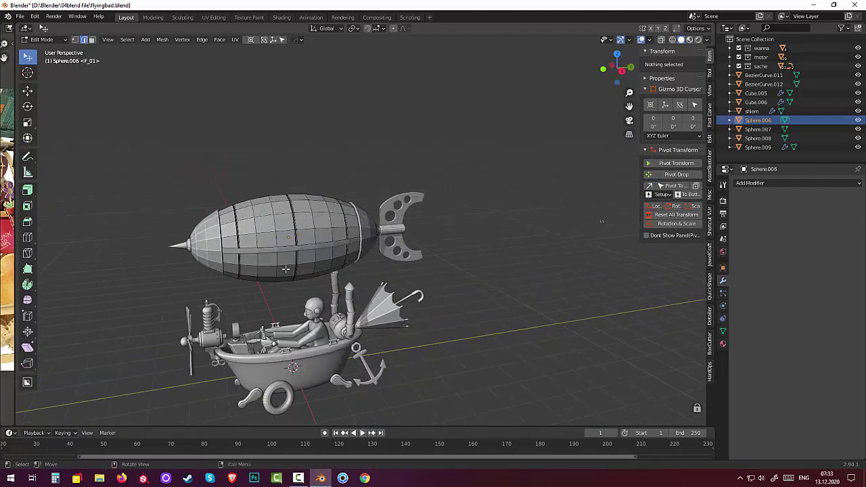
scroll(286, 270, "up", 2)
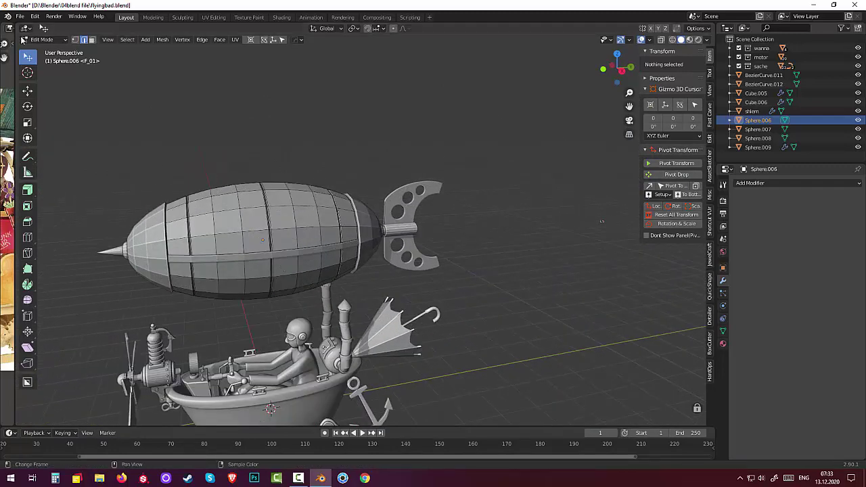
left_click(44, 40)
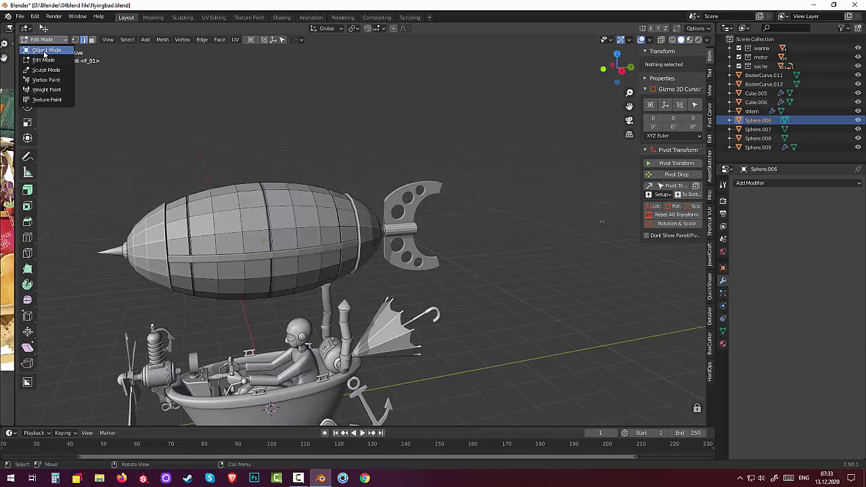
left_click(46, 50)
right_click(241, 242)
left_click(226, 240)
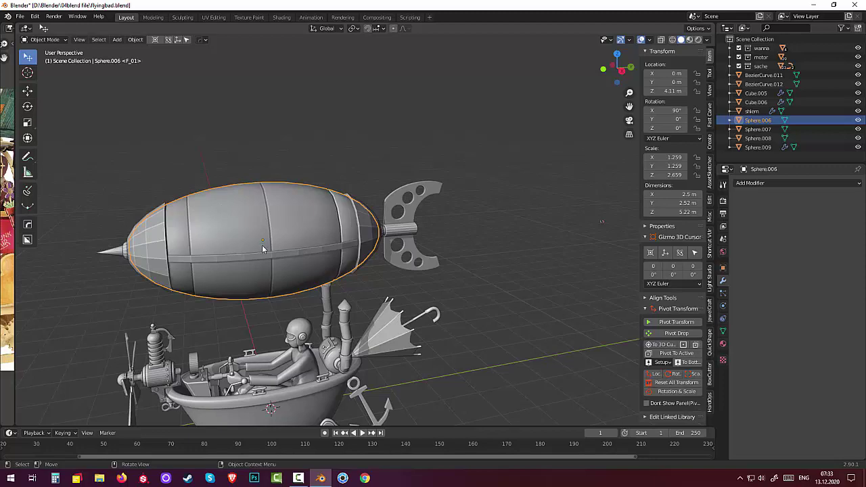
Deselect the balloon and switch the keyboard input language to German (DEU).
mouse_move(262, 249)
middle_mouse_down()
mouse_move(259, 226)
mouse_move(263, 238)
middle_mouse_up()
scroll(263, 238, "up", 1)
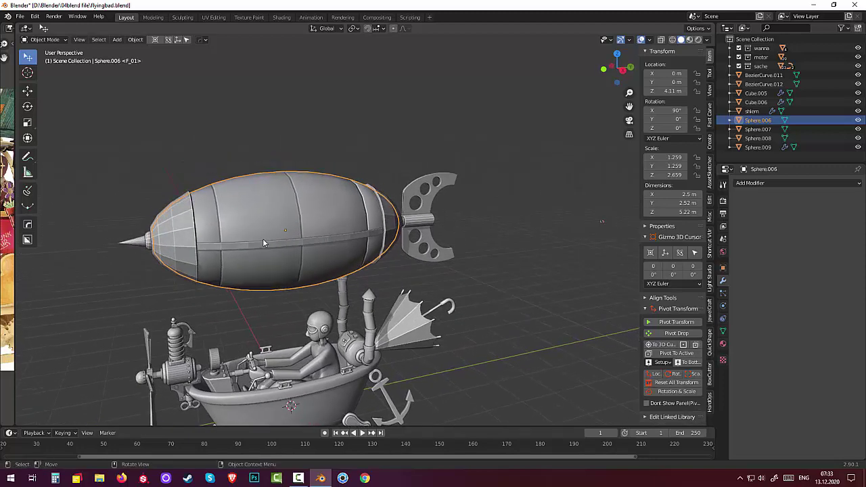
scroll(263, 238, "up", 3)
scroll(209, 157, "down", 3)
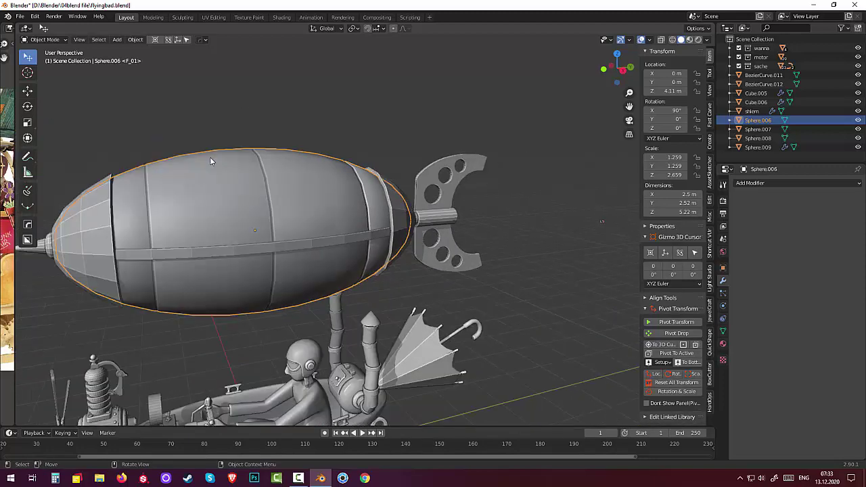
scroll(210, 157, "down", 3)
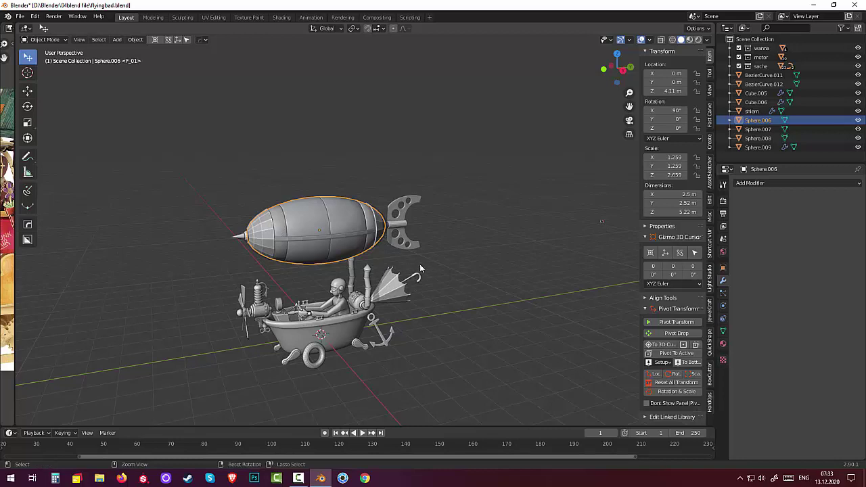
left_click(452, 274)
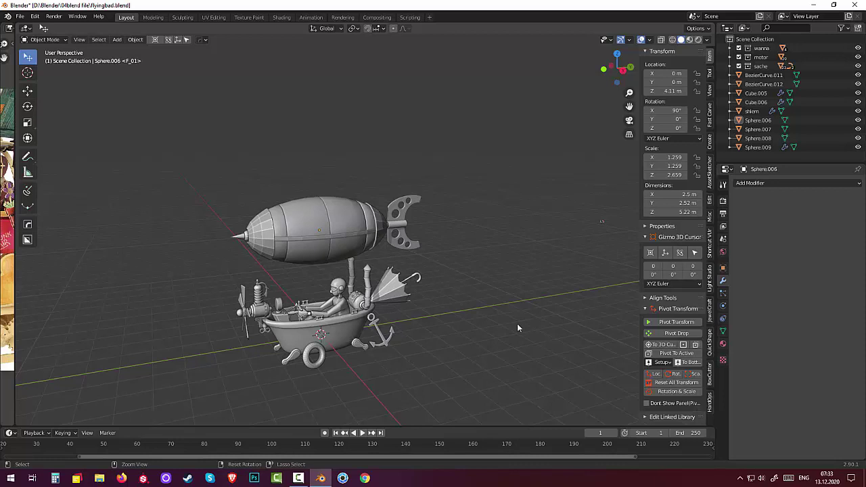
left_click(786, 478)
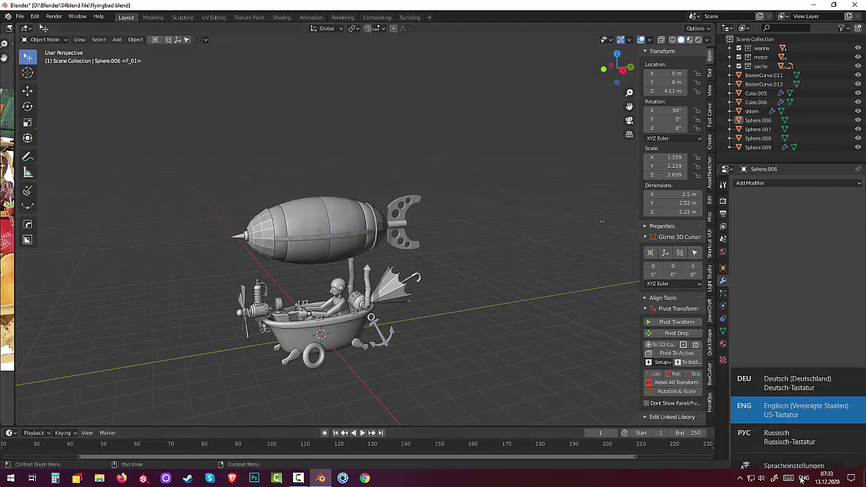
left_click(767, 373)
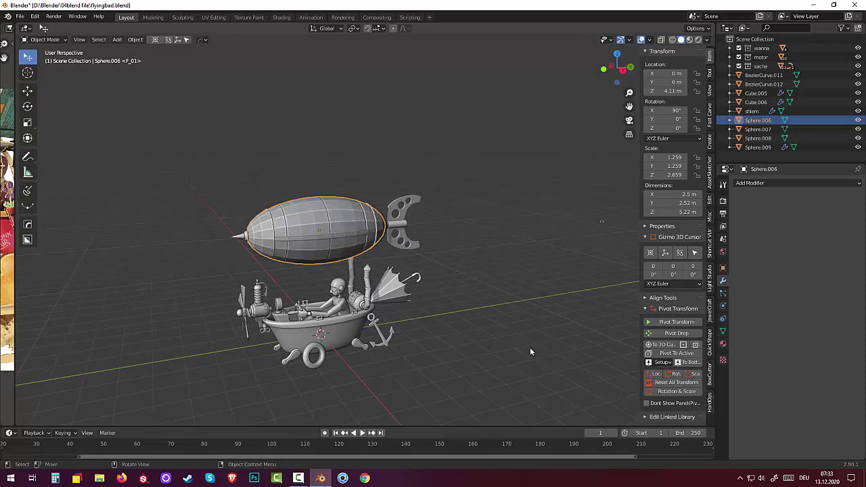
left_click(750, 183)
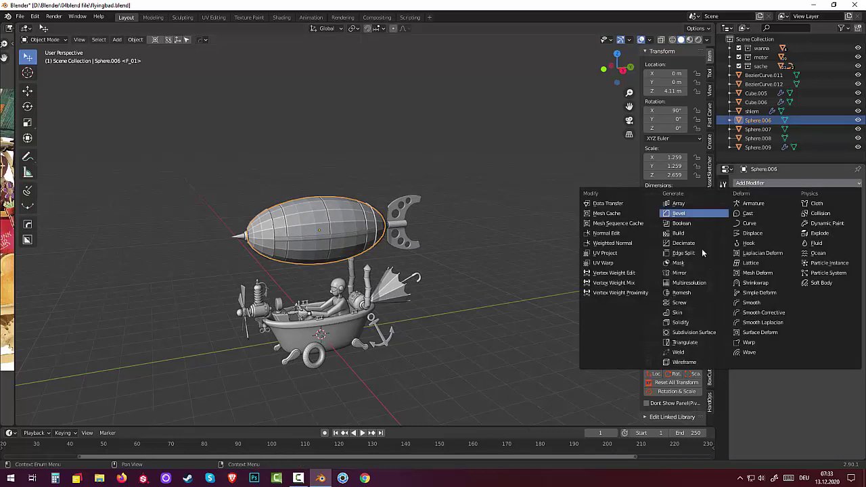
left_click(690, 333)
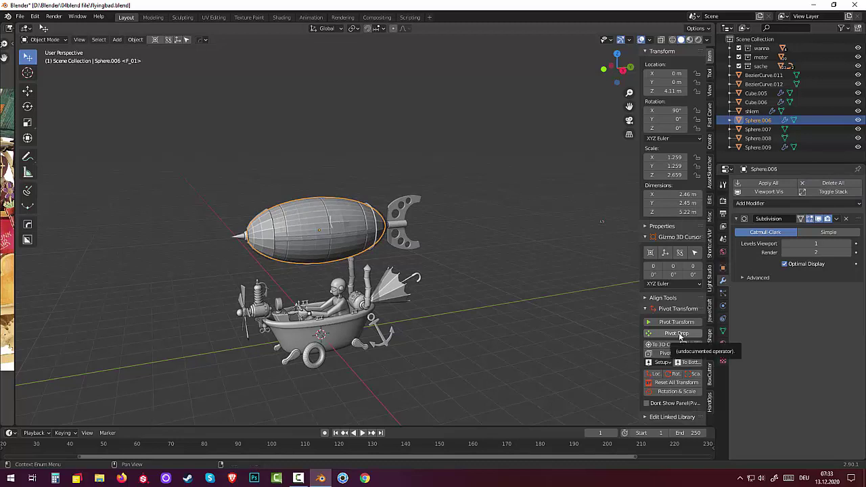
scroll(331, 226, "up", 4)
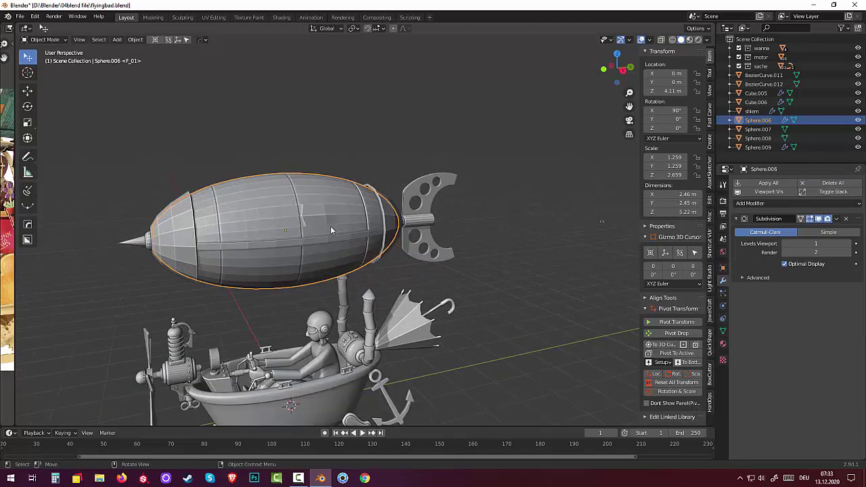
scroll(330, 226, "up", 3)
scroll(279, 261, "up", 1)
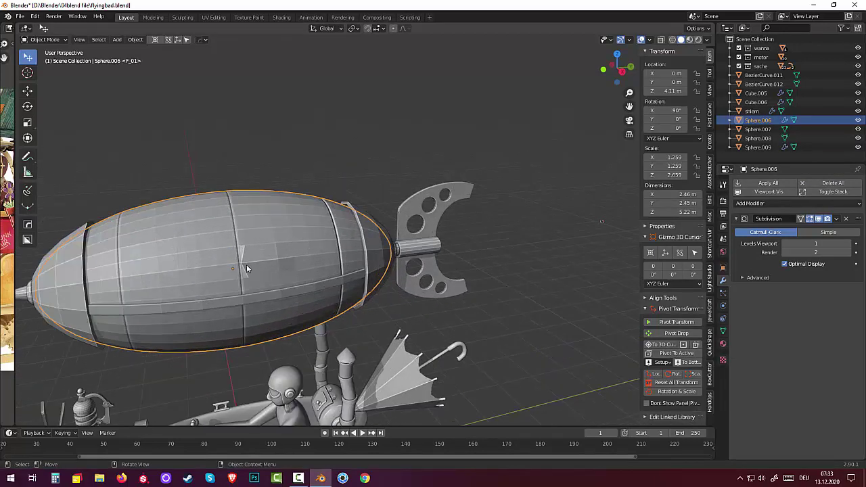
key("ctrl+z")
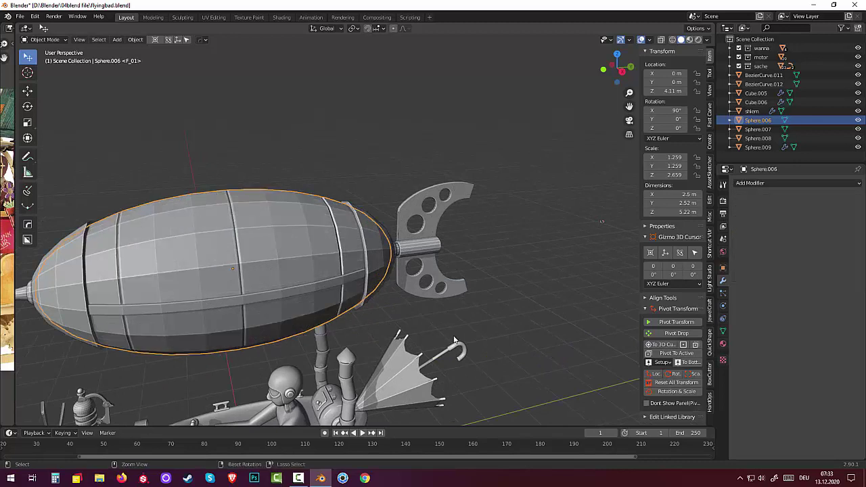
Enter Edit Mode and add a Catmull-Clark Subdivision Surface modifier (viewport 1, render 2) to Sphere.006.
left_click(45, 39)
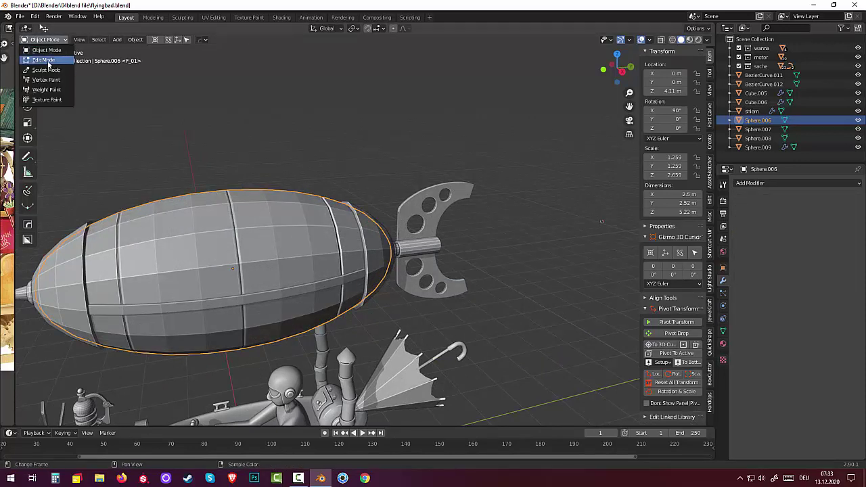
left_click(43, 60)
scroll(224, 274, "up", 5)
scroll(219, 285, "down", 2)
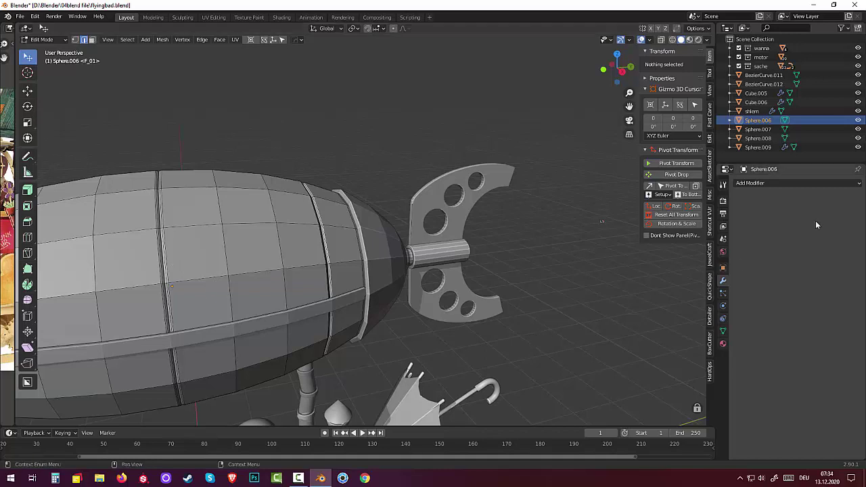
left_click(750, 184)
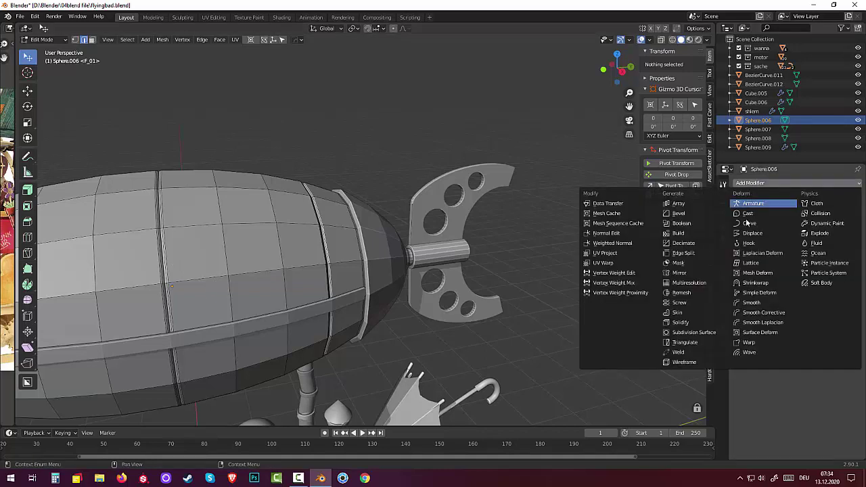
left_click(693, 332)
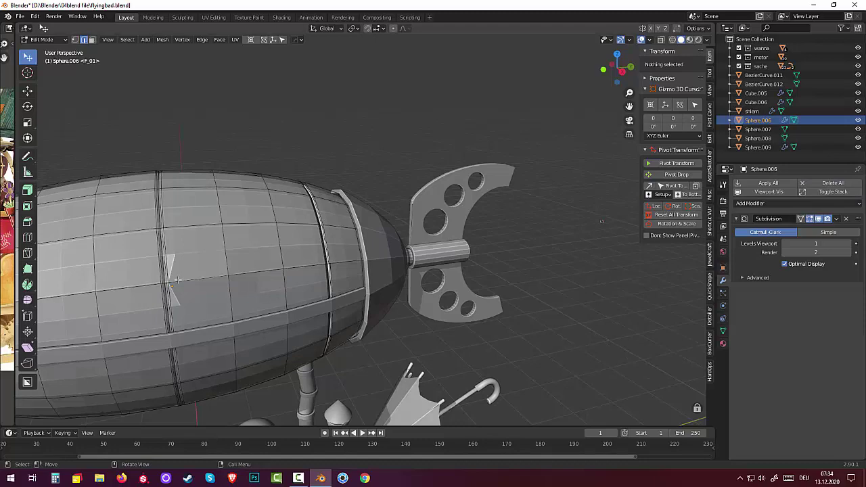
scroll(178, 279, "down", 2)
middle_click_drag(178, 280, 271, 257)
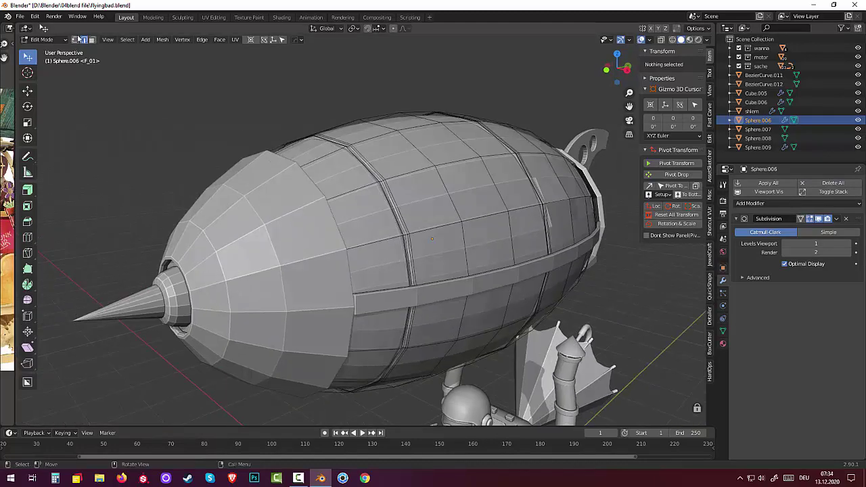
left_click(75, 39, "shift")
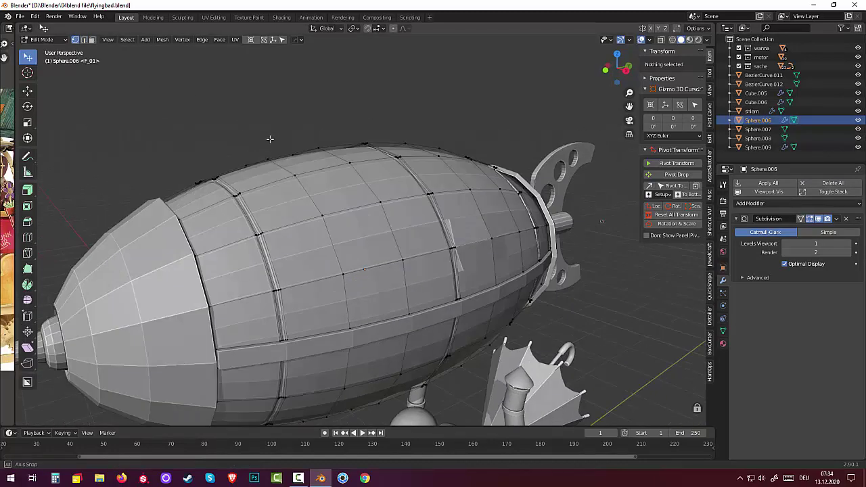
scroll(270, 139, "up", 3)
scroll(327, 284, "up", 2)
scroll(361, 327, "up", 1)
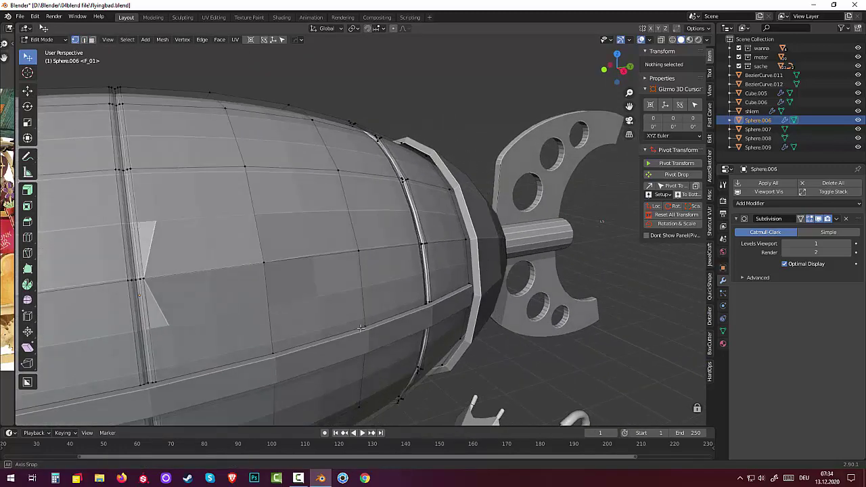
scroll(361, 327, "up", 2)
scroll(331, 333, "up", 2)
scroll(229, 291, "up", 2)
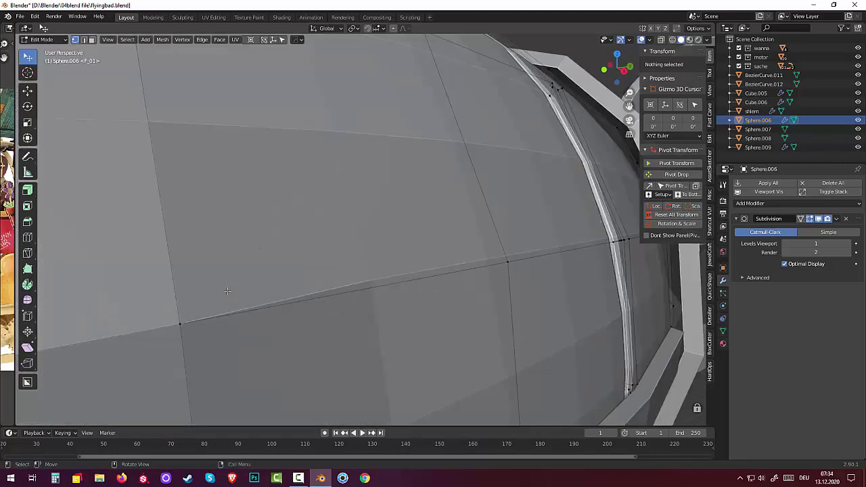
scroll(228, 291, "down", 4)
scroll(228, 291, "up", 4)
middle_click_drag(228, 290, 230, 300)
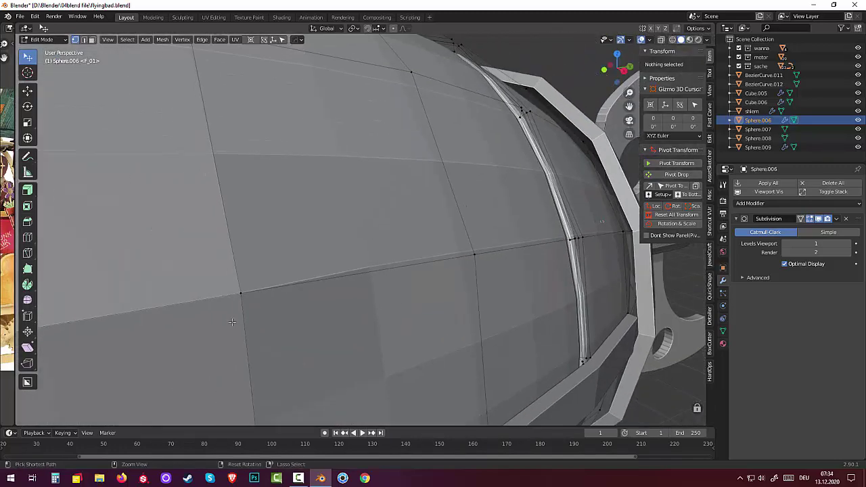
middle_click_drag(303, 317, 290, 319)
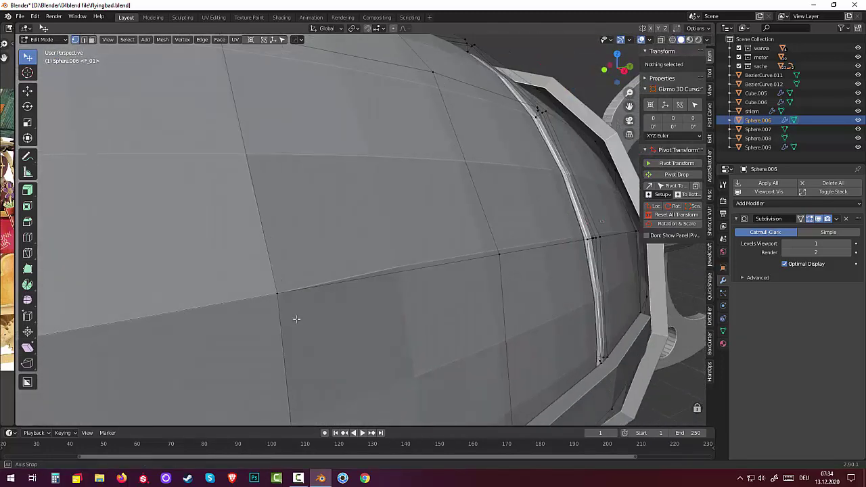
scroll(280, 311, "down", 5)
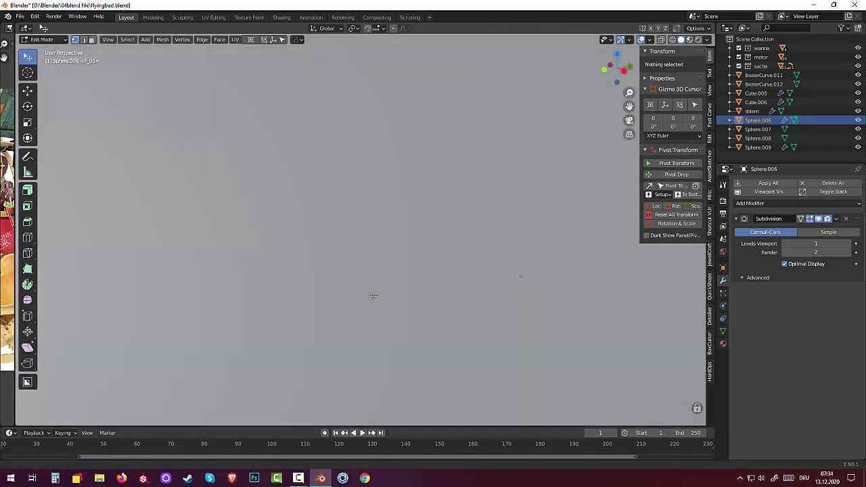
scroll(329, 310, "down", 5)
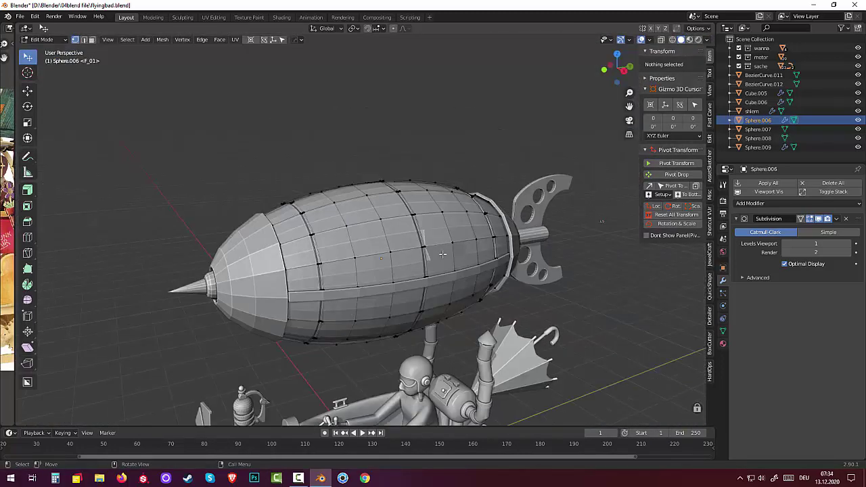
scroll(442, 255, "up", 3)
scroll(441, 254, "up", 3)
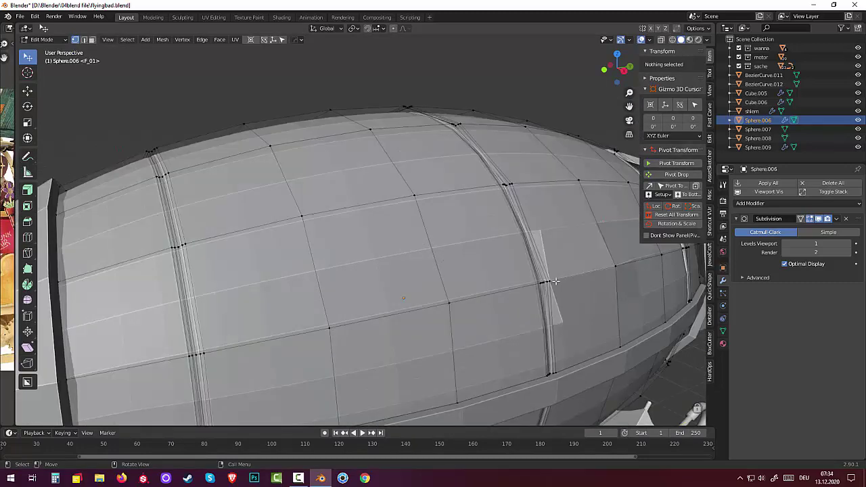
middle_click_drag(556, 281, 482, 286)
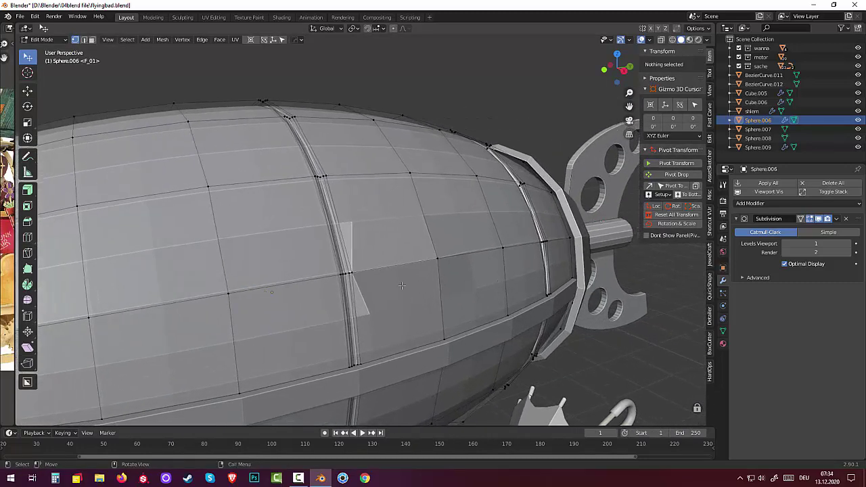
left_click(370, 277)
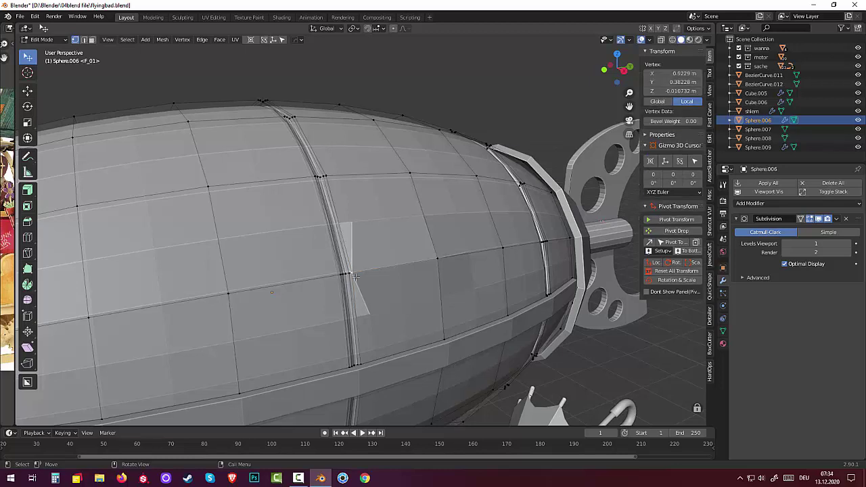
scroll(363, 282, "down", 5)
scroll(363, 282, "down", 2)
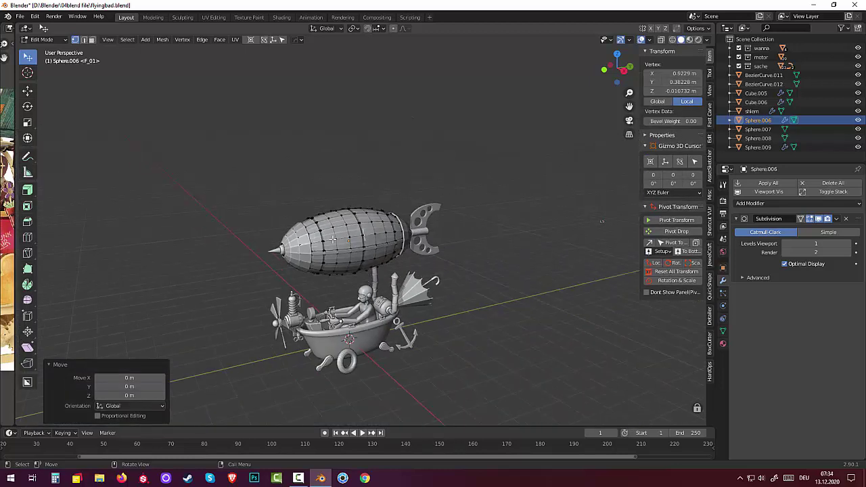
key("alt+a")
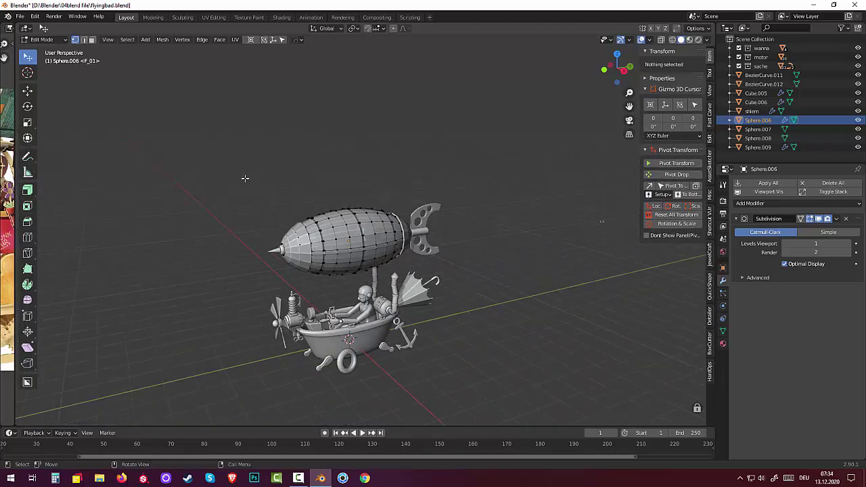
Toggle the balloon to Object Mode and back to Edit Mode, then box-select its central hull section.
left_click(47, 39)
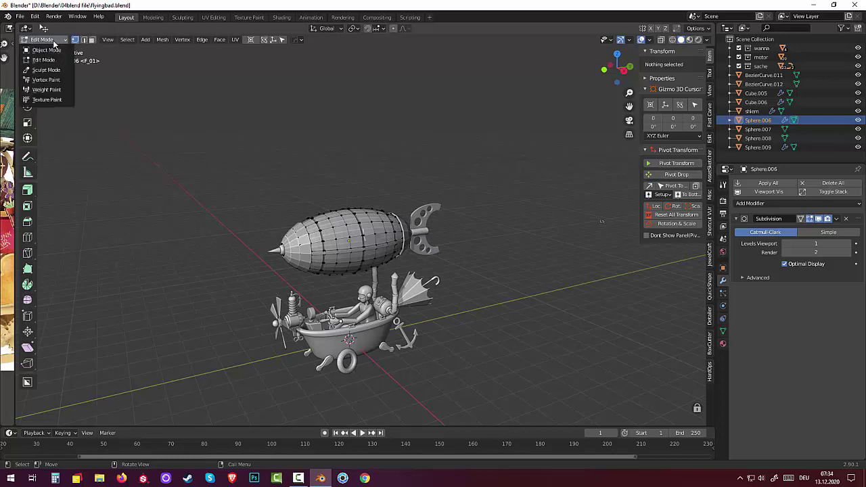
left_click(56, 52)
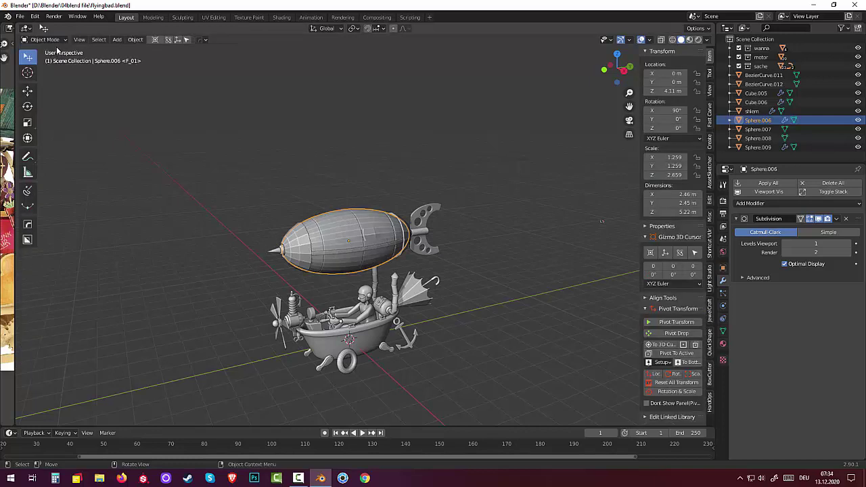
left_click(47, 40)
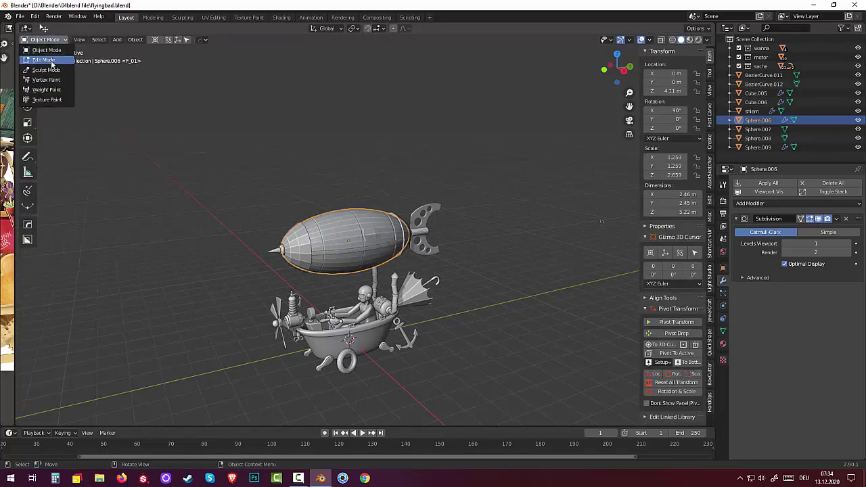
left_click(58, 61)
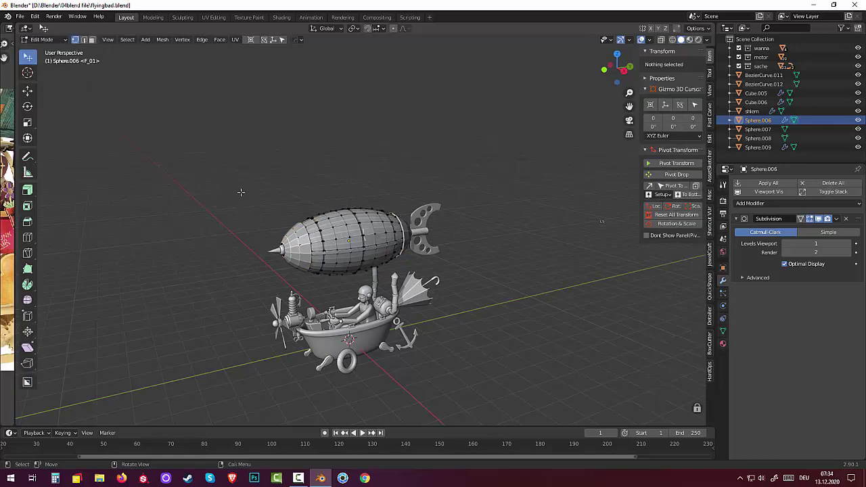
key("b")
left_click_drag(248, 187, 531, 281)
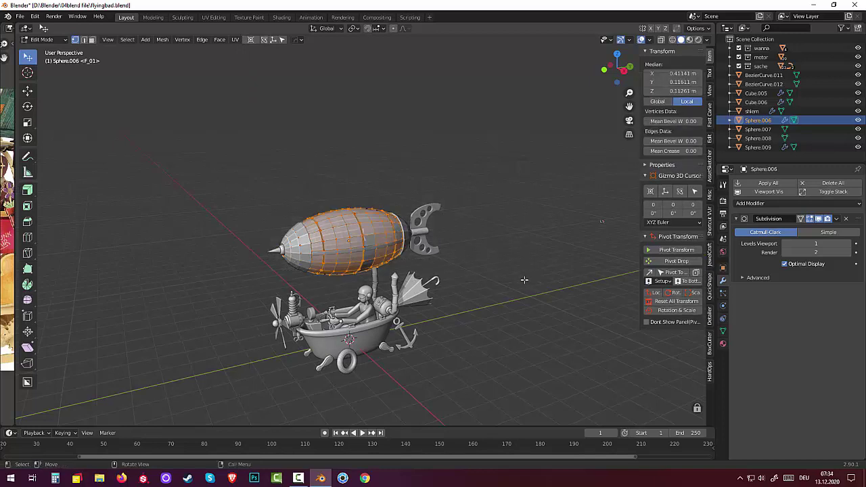
scroll(346, 257, "up", 1)
scroll(346, 257, "up", 1)
scroll(346, 258, "up", 1)
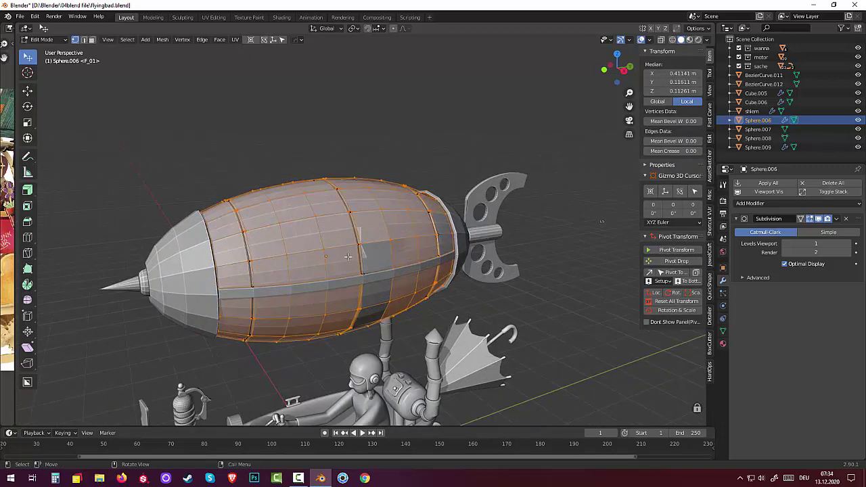
middle_click_drag(365, 259, 358, 242)
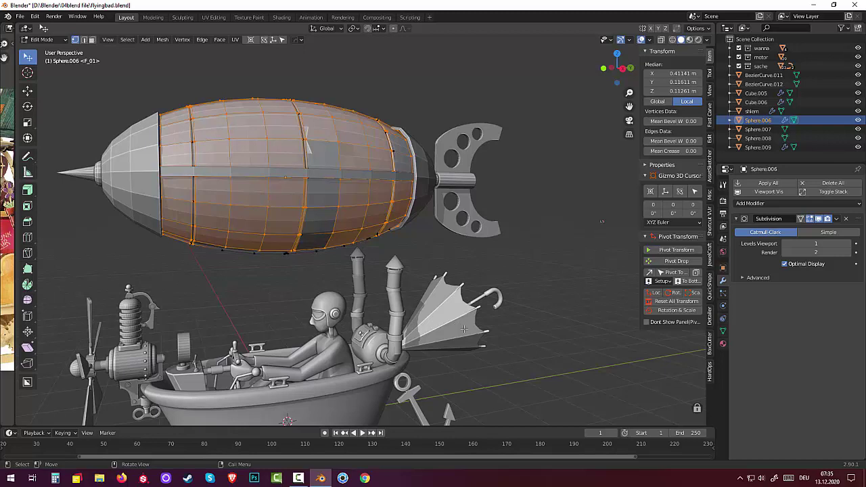
Start a knife cut with midpoint snapping, cancel it, and bring up the Alt+N Normals menu.
key("k")
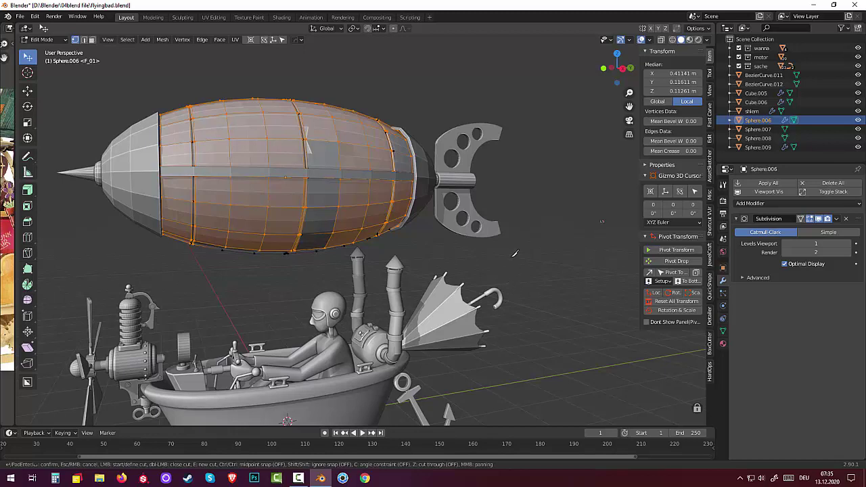
key("ctrl")
key("Escape")
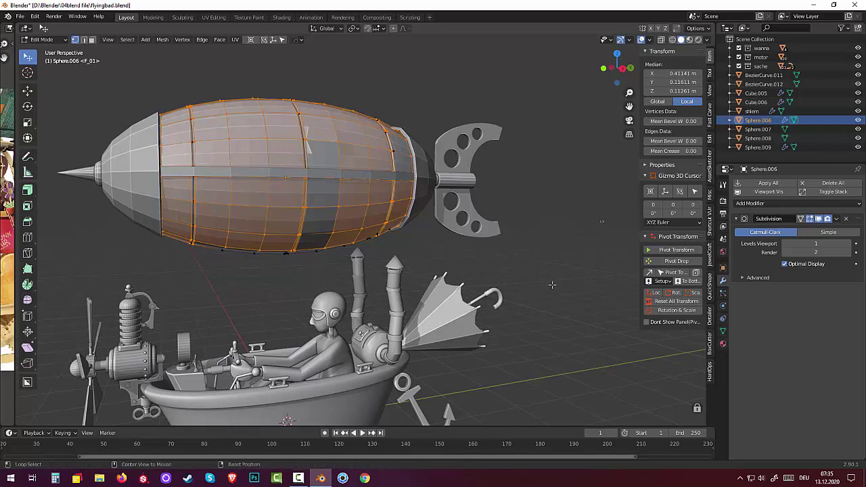
key("alt+n")
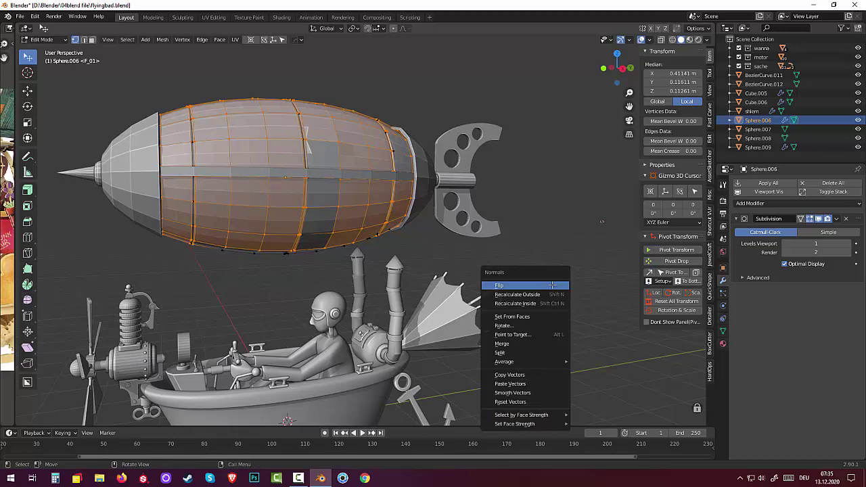
Recalculate normals inside then outside, try selecting the middle section's faces, and deselect all.
left_click(550, 304)
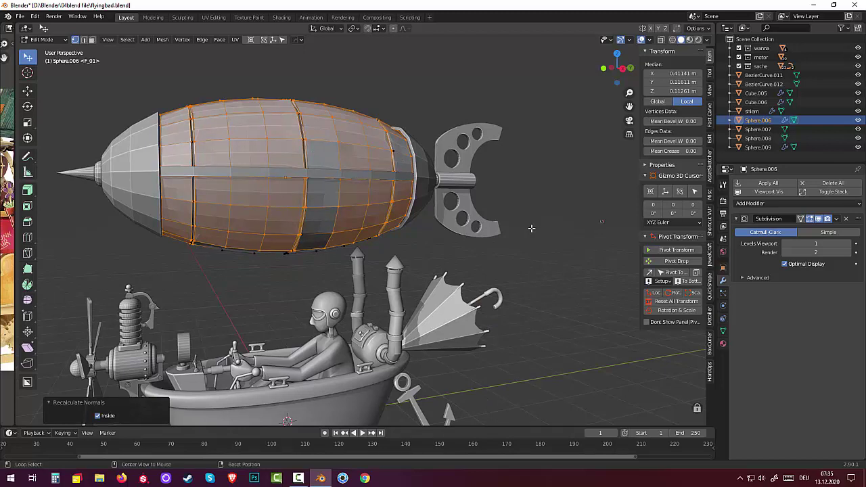
key("alt+n")
left_click(525, 220)
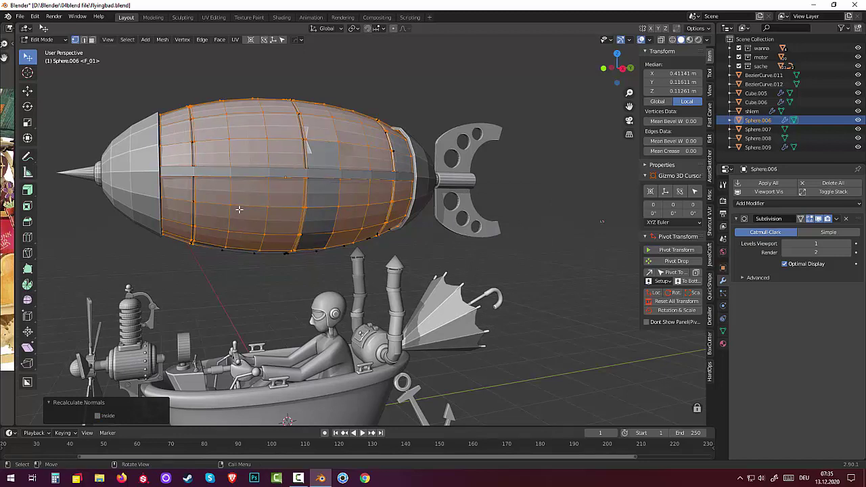
left_click(321, 192)
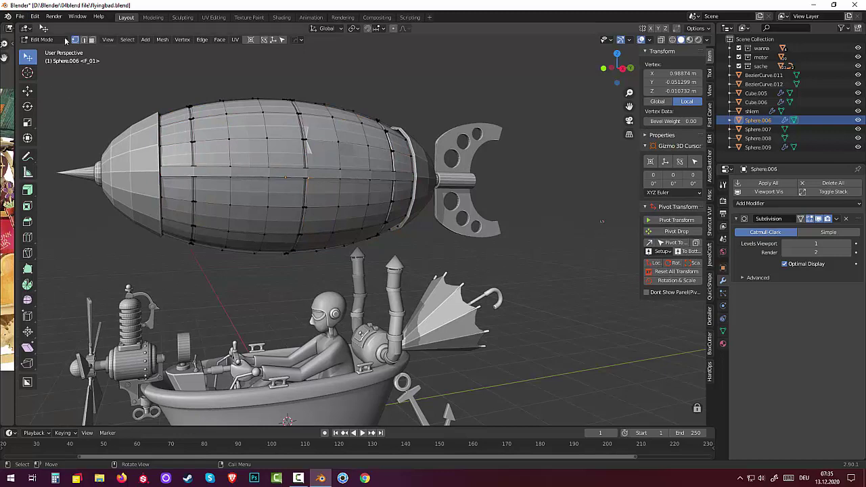
left_click(92, 39)
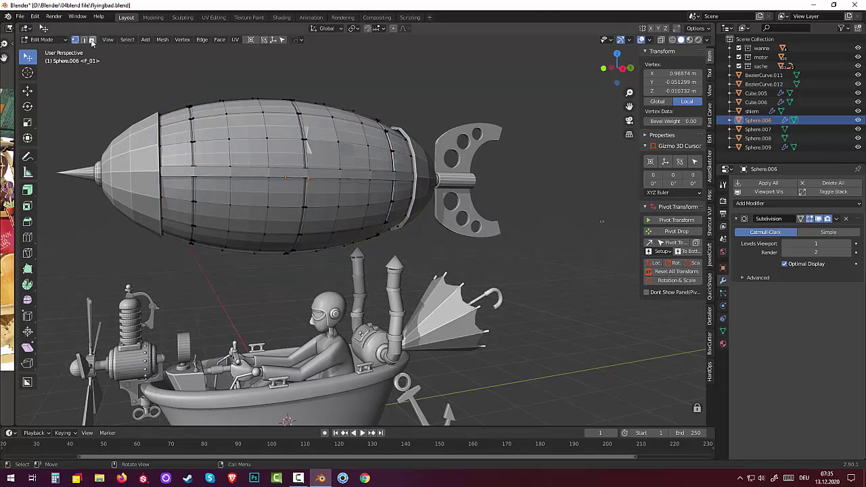
left_click(319, 155)
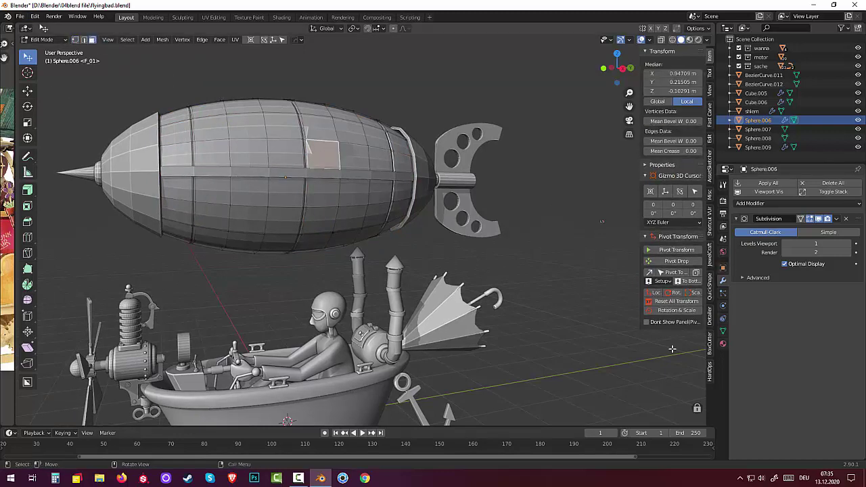
key("1")
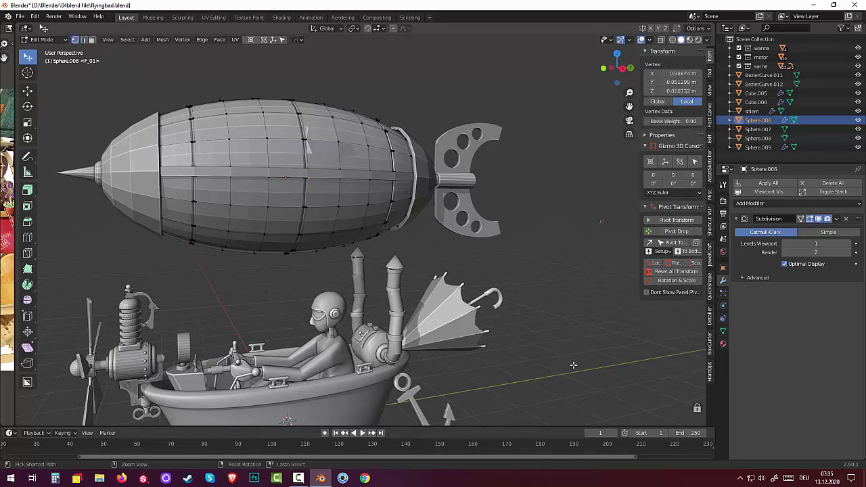
key("ctrl+l")
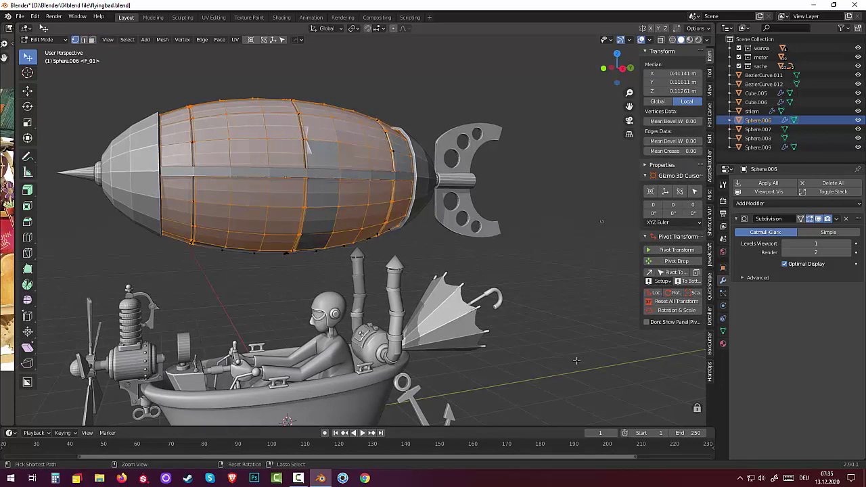
key("alt+a")
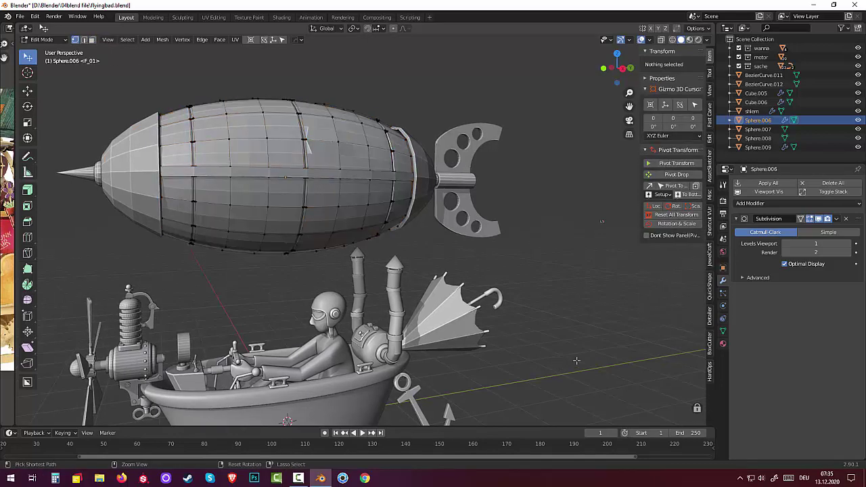
Undo the last change and switch to face selection on the balloon.
key("ctrl+z")
key("ctrl+z")
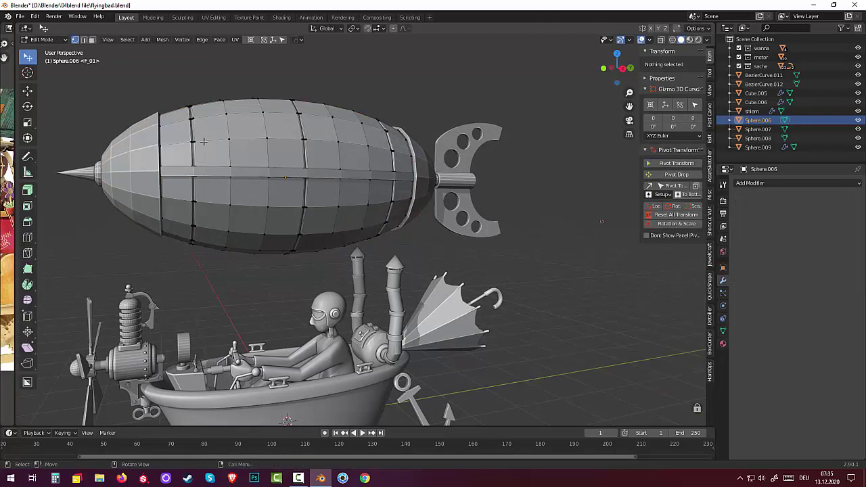
left_click_drag(27, 57, 46, 54)
left_click(255, 144)
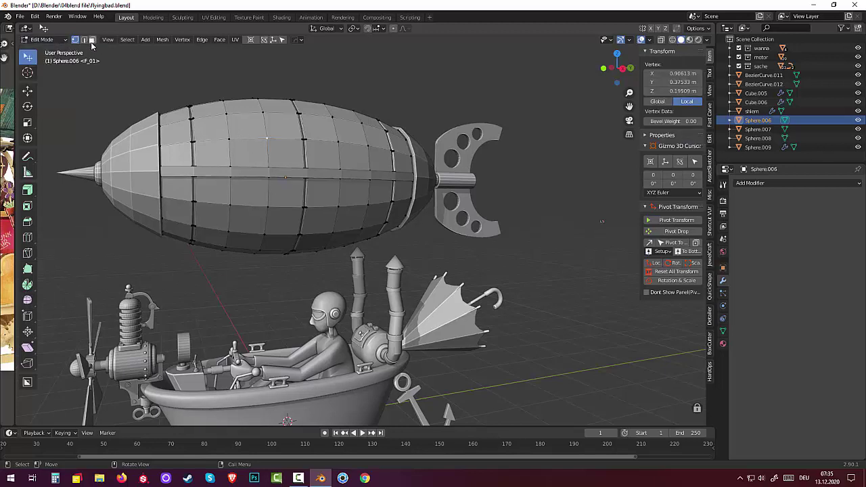
left_click(92, 40)
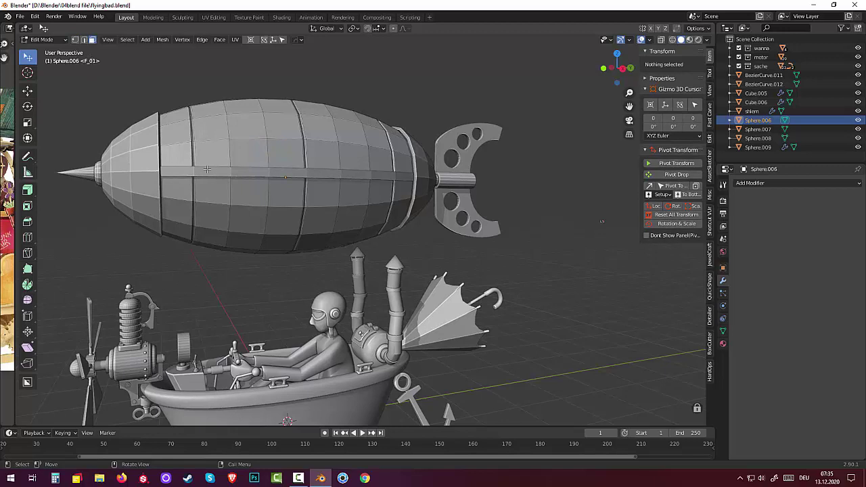
scroll(206, 169, "down", 5)
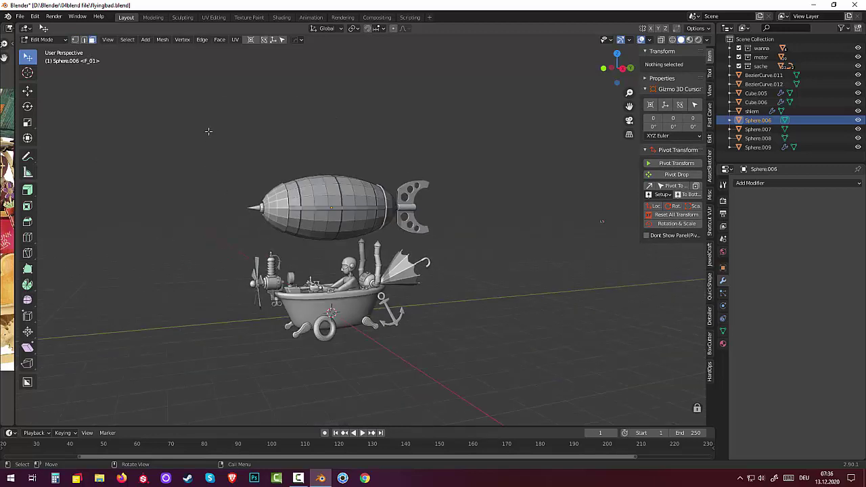
With X-Ray on, box-select every balloon face and recalculate normals to point inside.
key("b")
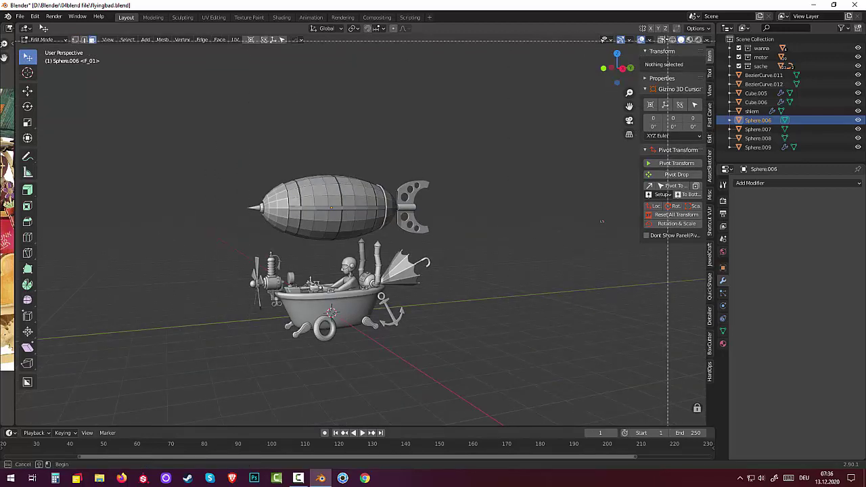
left_click(661, 40)
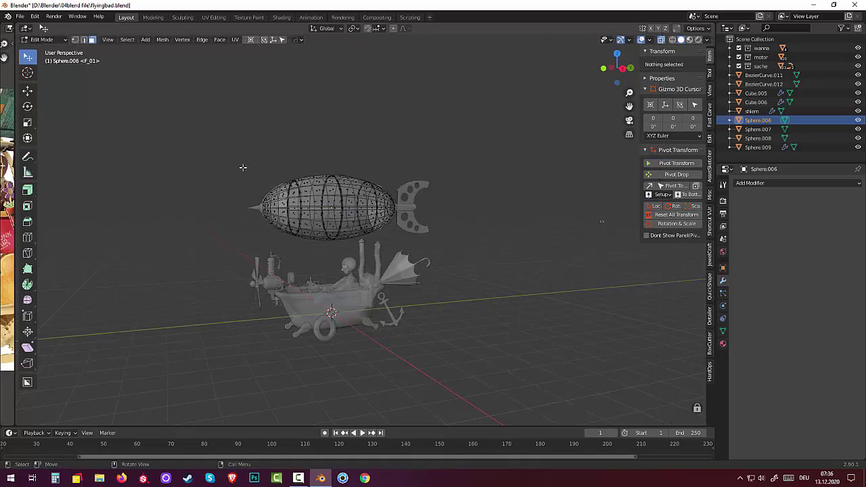
key("b")
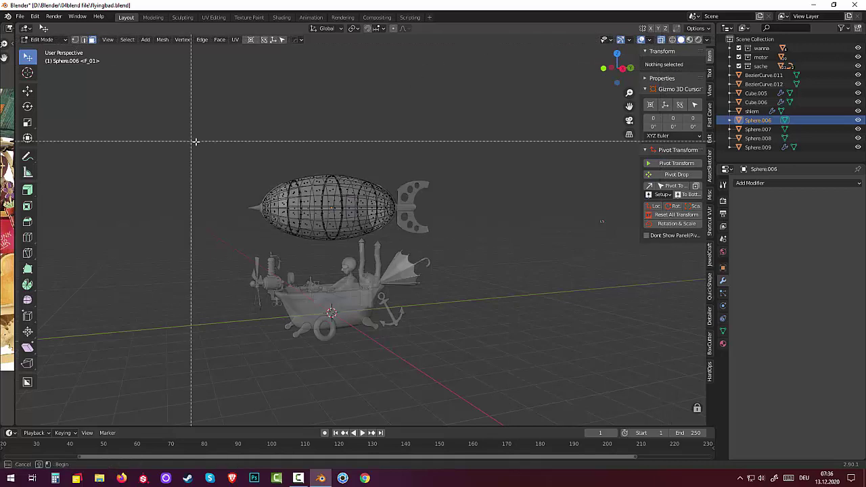
left_click_drag(205, 141, 490, 243)
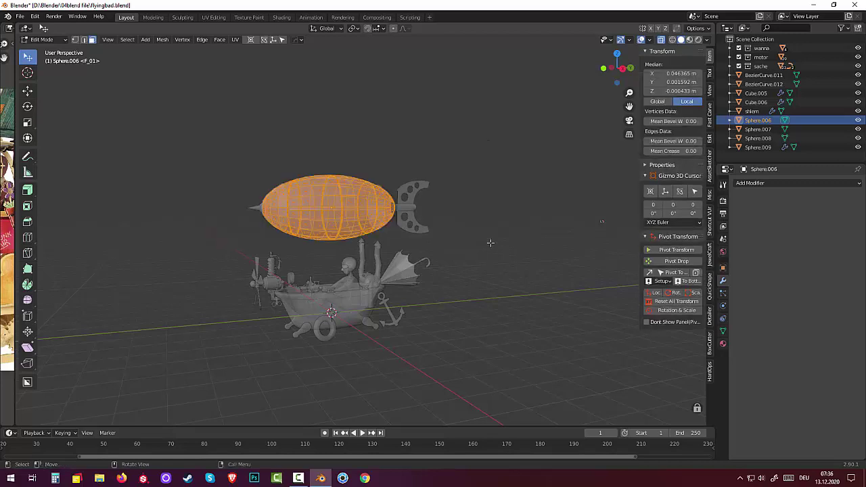
scroll(425, 237, "up", 3)
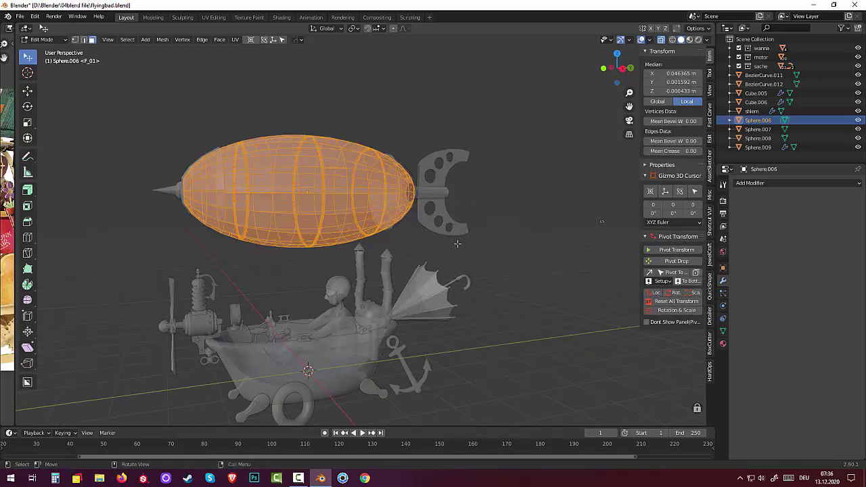
key("alt+n")
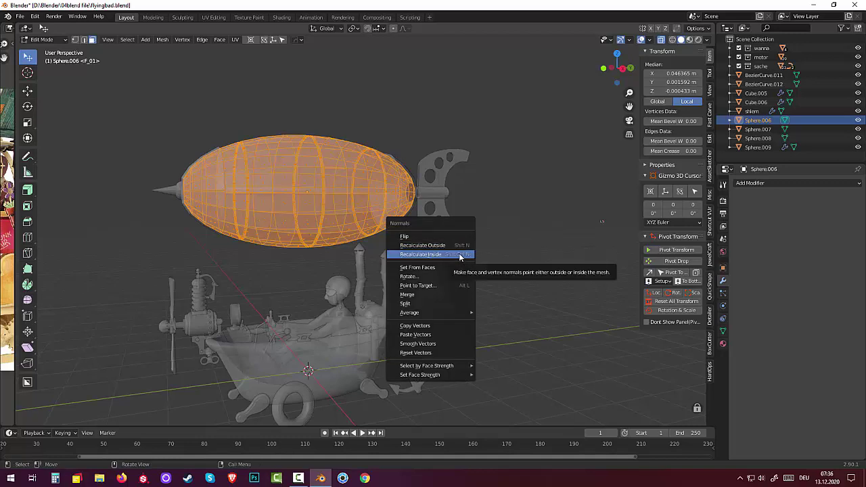
left_click(460, 256)
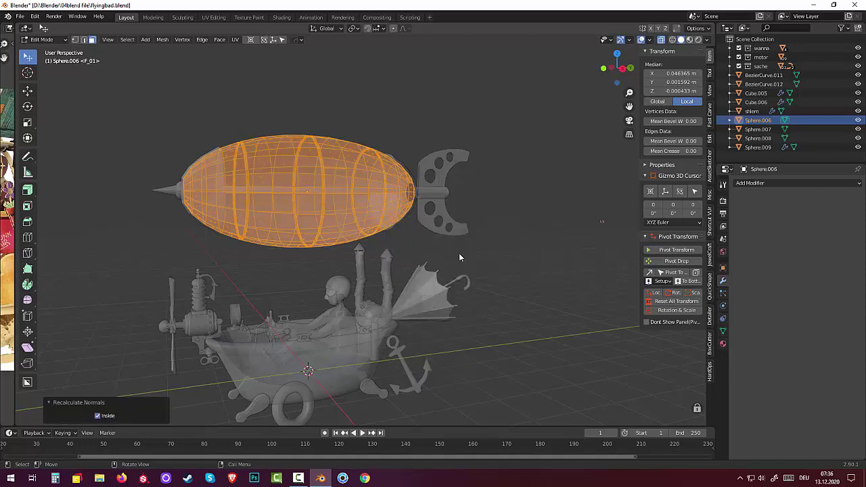
Return to Object Mode and turn X-Ray off so the airship displays solid.
left_click(44, 39)
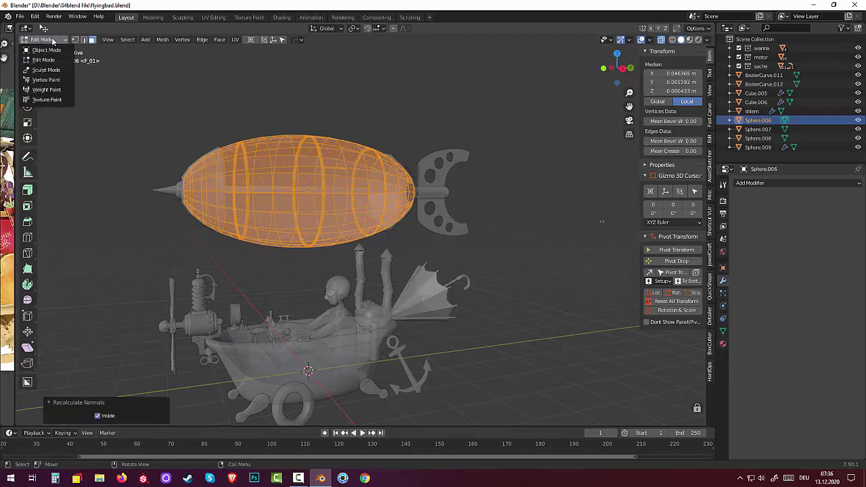
left_click(48, 50)
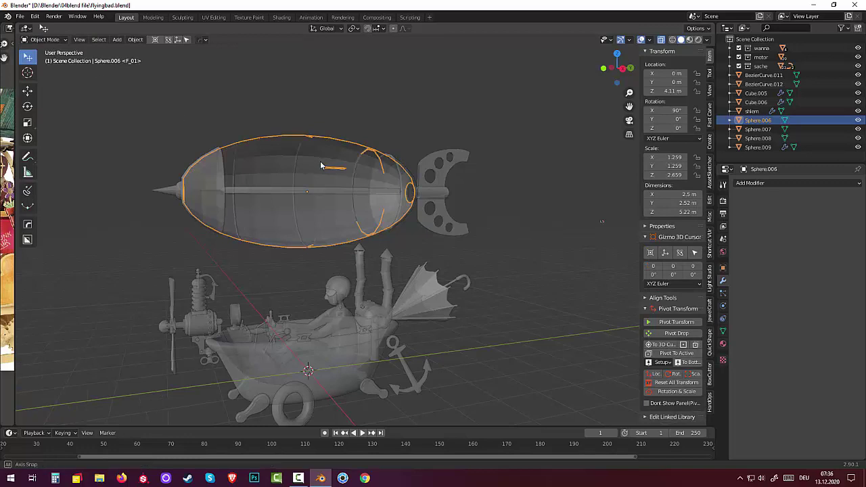
mouse_move(325, 183)
middle_mouse_down()
mouse_move(352, 175)
mouse_move(324, 170)
middle_mouse_up()
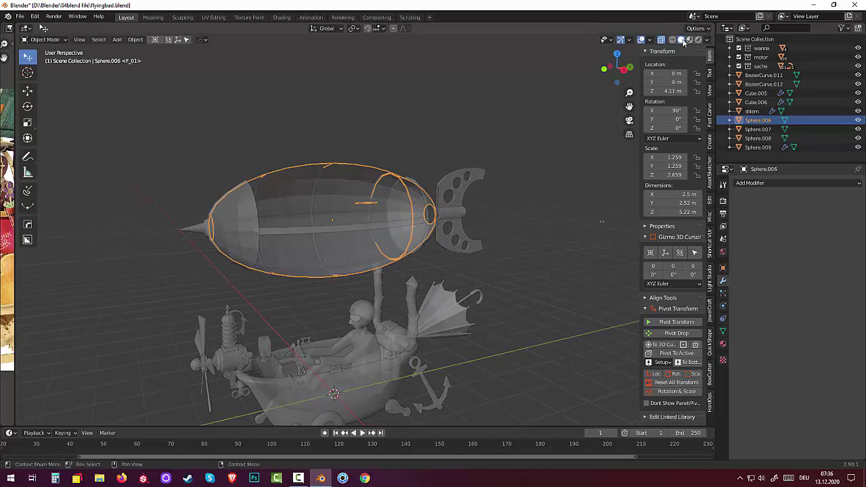
left_click(661, 39)
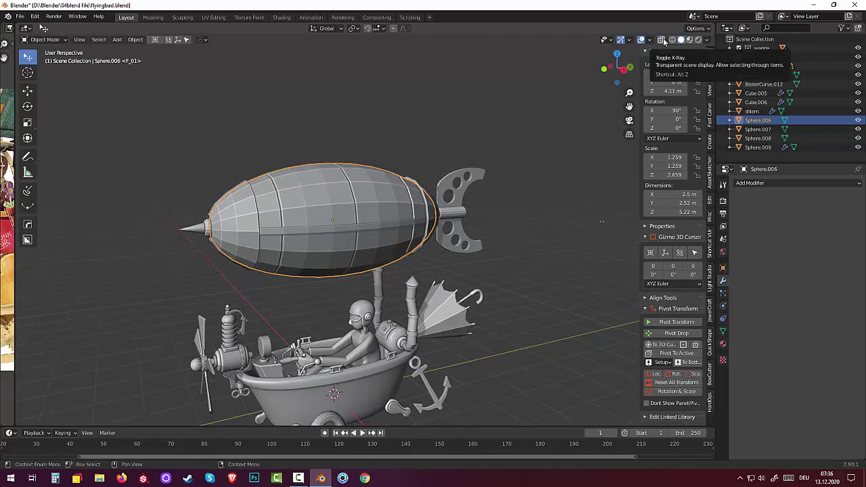
left_click(578, 172)
middle_click_drag(565, 184, 557, 187)
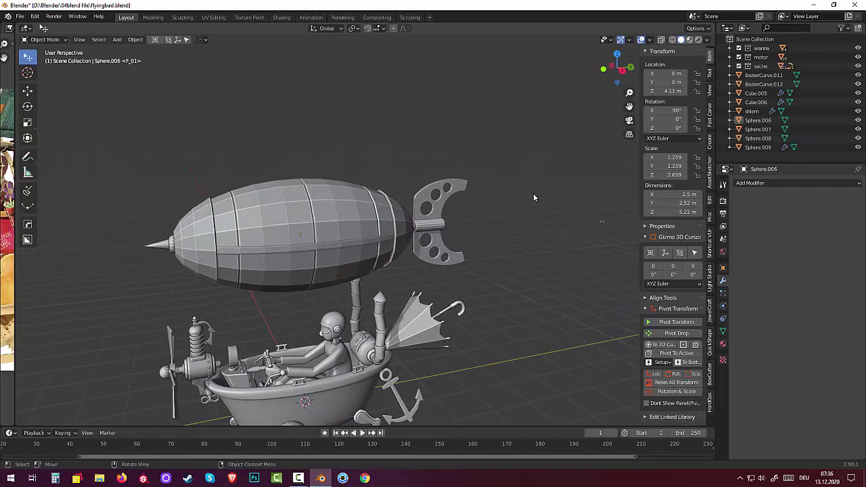
Add a Subdivision Surface modifier to balloon Sphere.006, inspect it, then remove it.
left_click(67, 40)
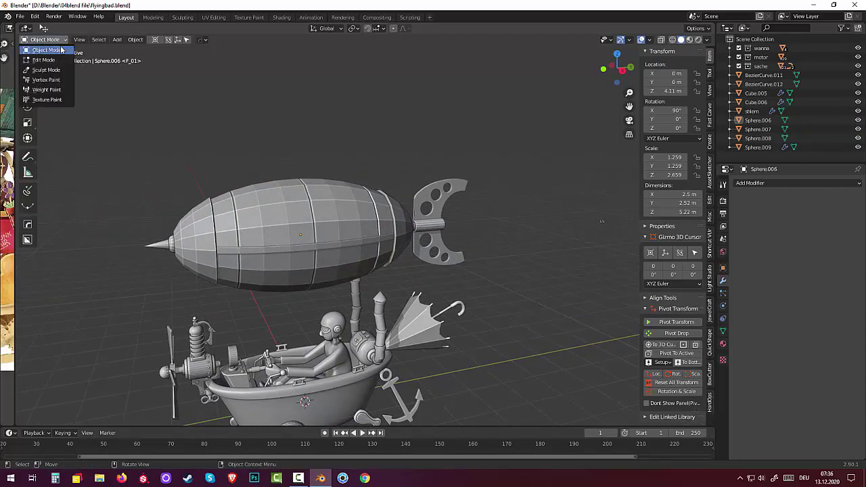
left_click(319, 216)
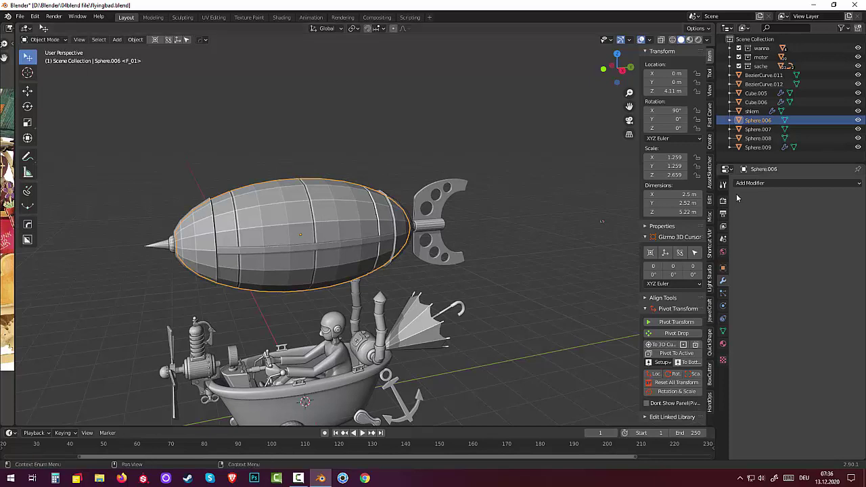
left_click(750, 183)
left_click(704, 332)
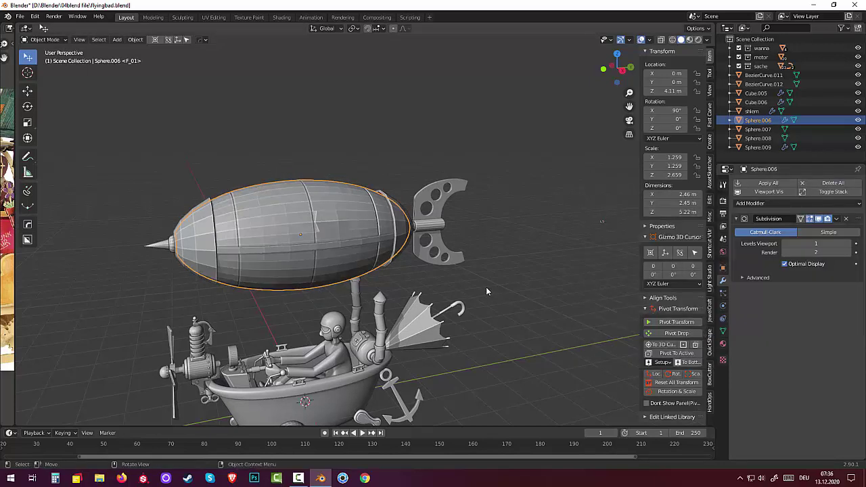
scroll(308, 272, "up", 3)
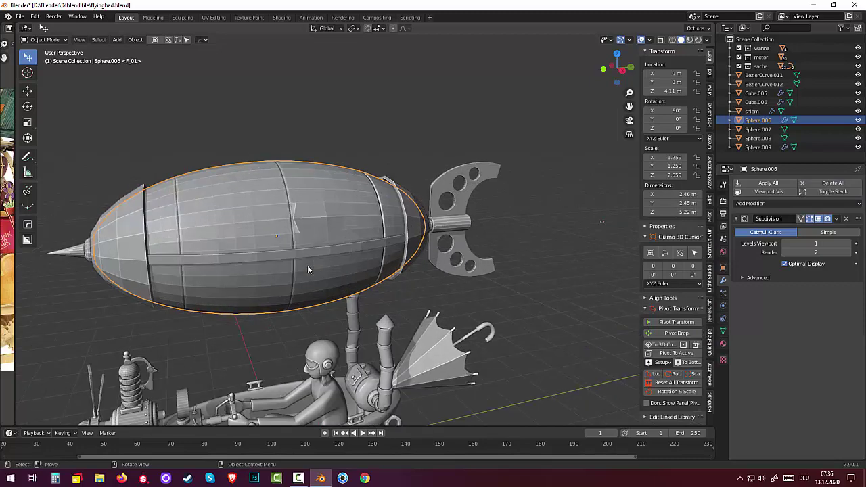
scroll(308, 269, "up", 4)
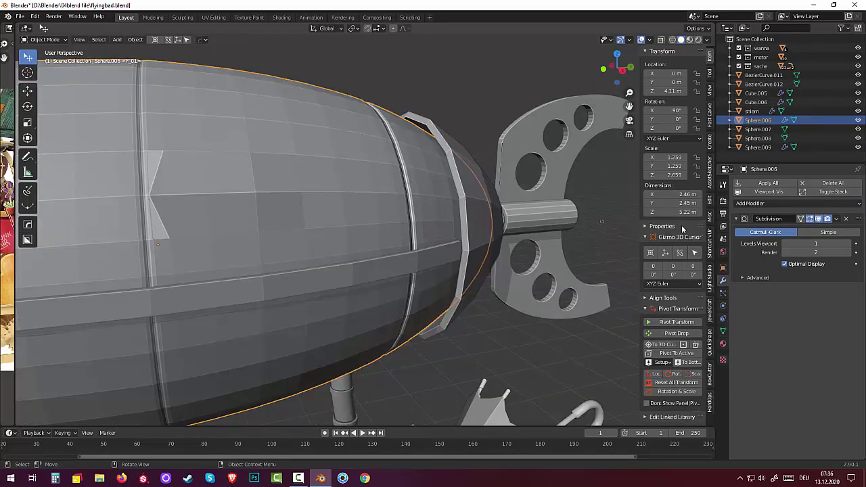
left_click(847, 220)
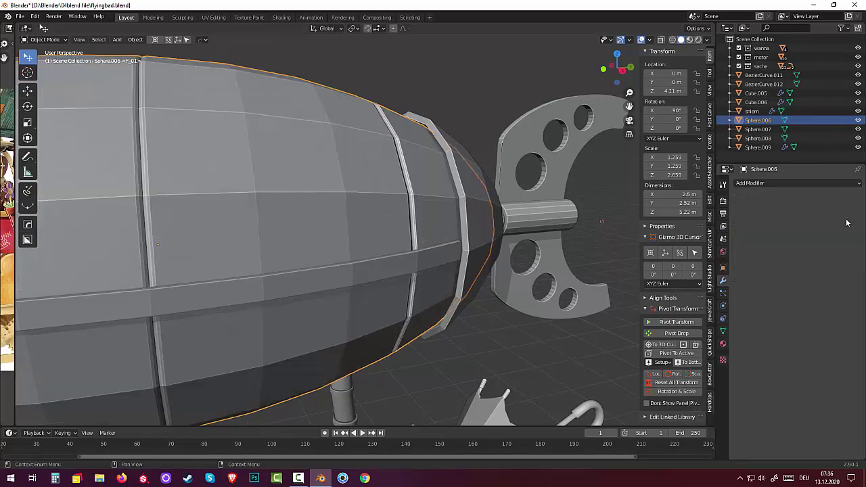
left_click(42, 42)
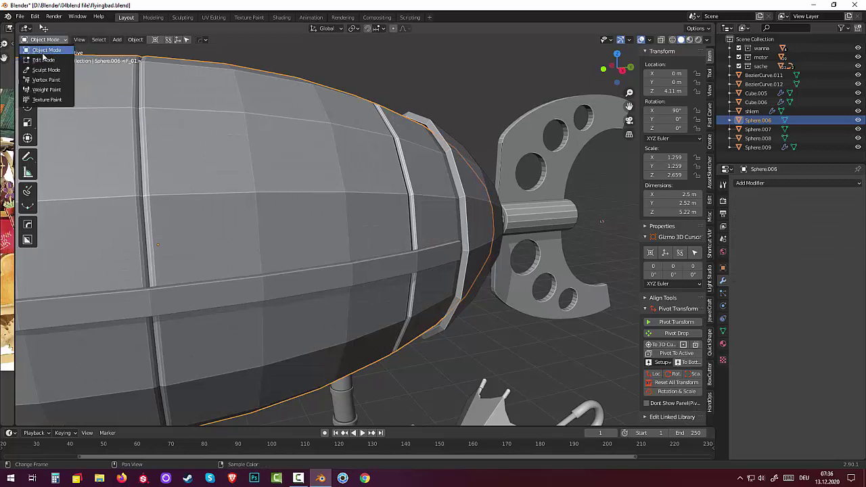
In Edit Mode, delete one hull face and refill the hole from its four corners.
left_click(43, 60)
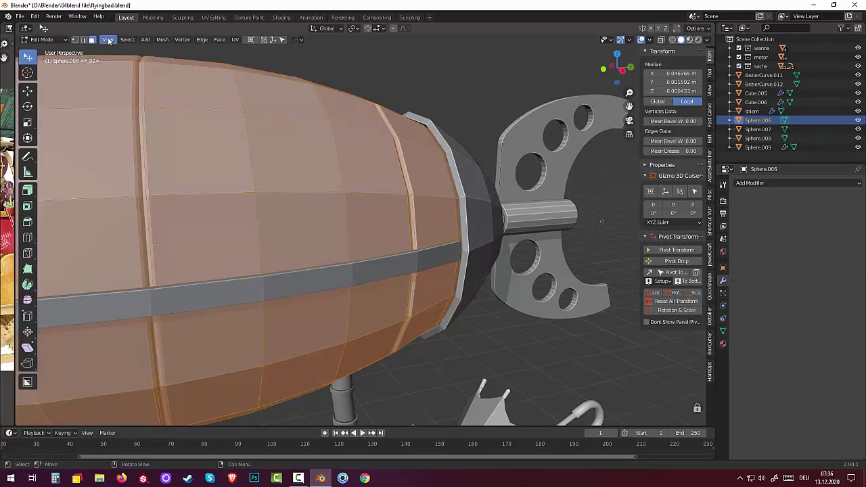
left_click(195, 160)
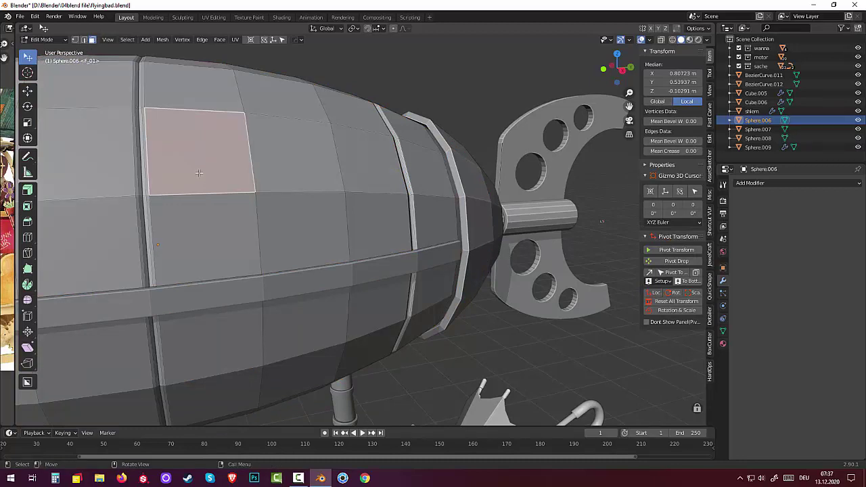
key("x")
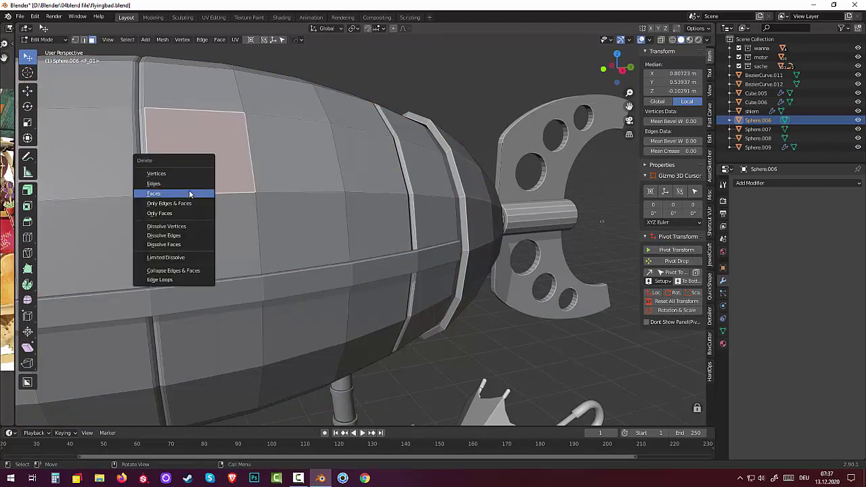
left_click(189, 190)
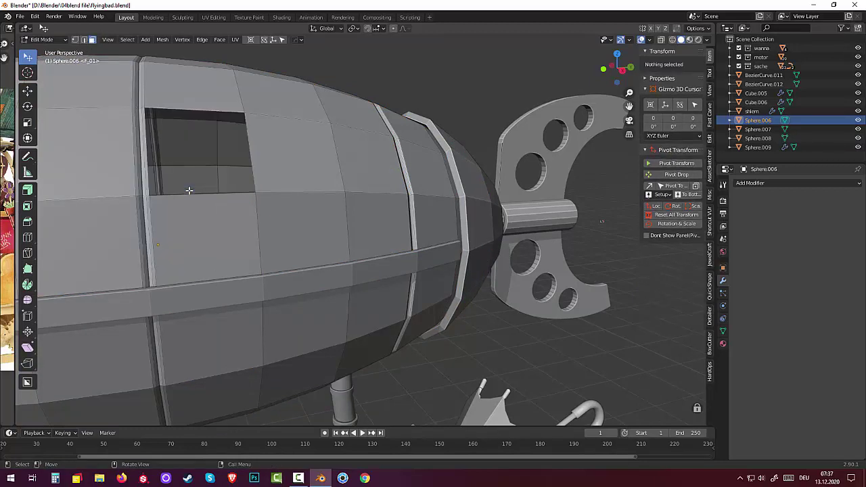
left_click(76, 39)
left_click(145, 107)
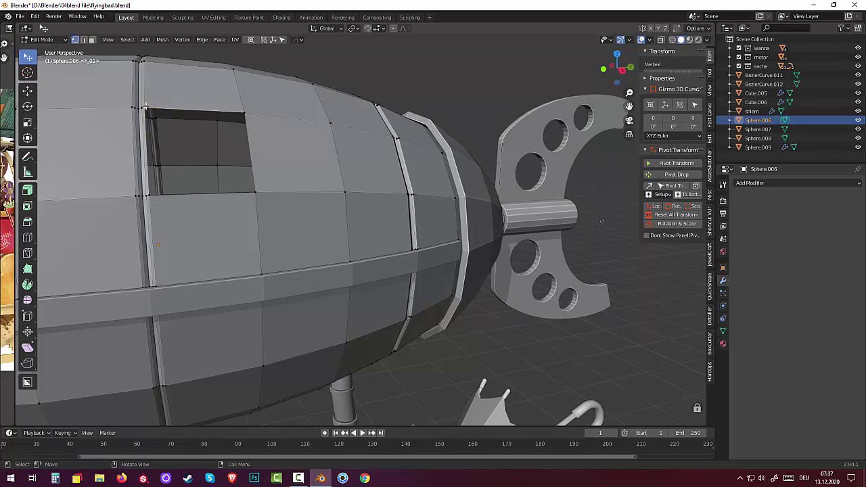
left_click(243, 110, "shift")
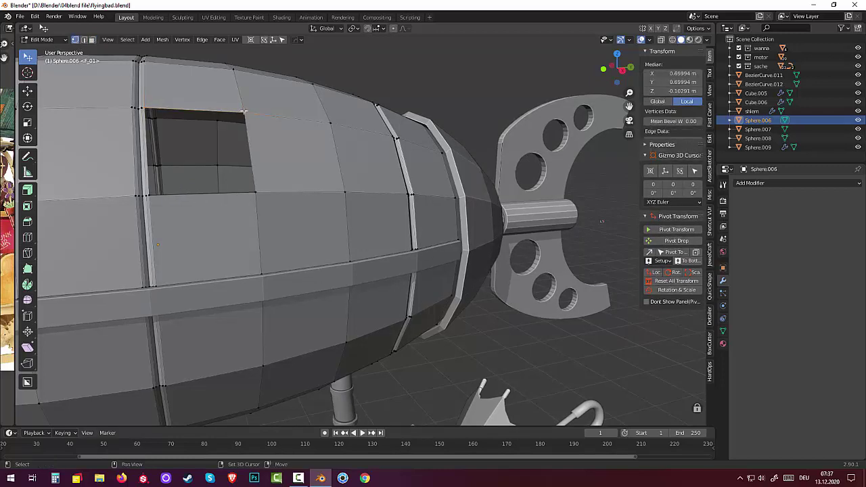
left_click(256, 192, "shift")
left_click(148, 194, "shift")
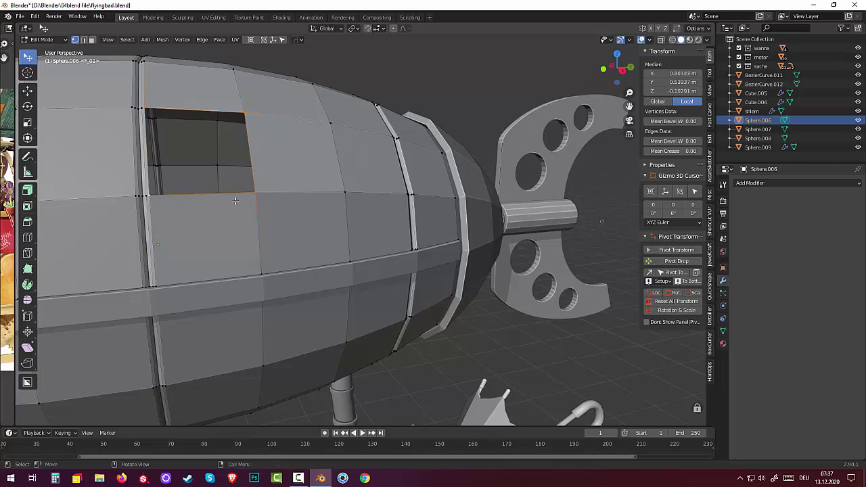
key("f")
key("alt+a")
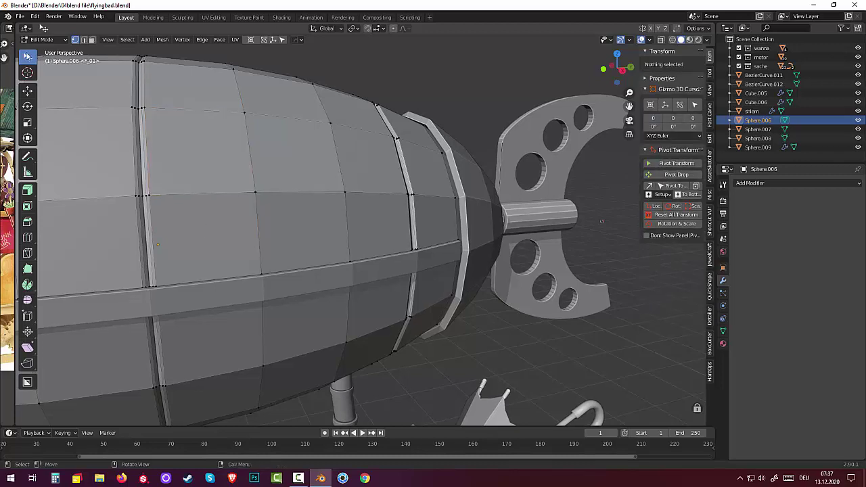
Delete that new face, refill the larger hole from its four corners, then frame the scene.
left_click(92, 40)
left_click(205, 236)
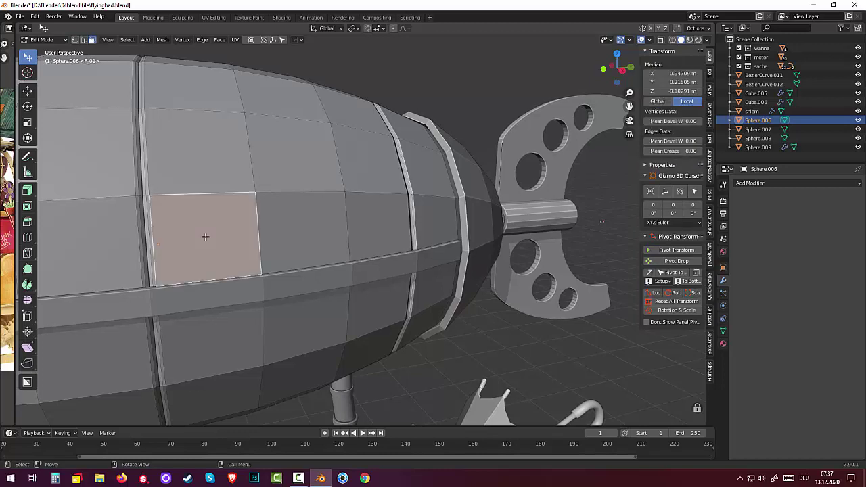
key("x")
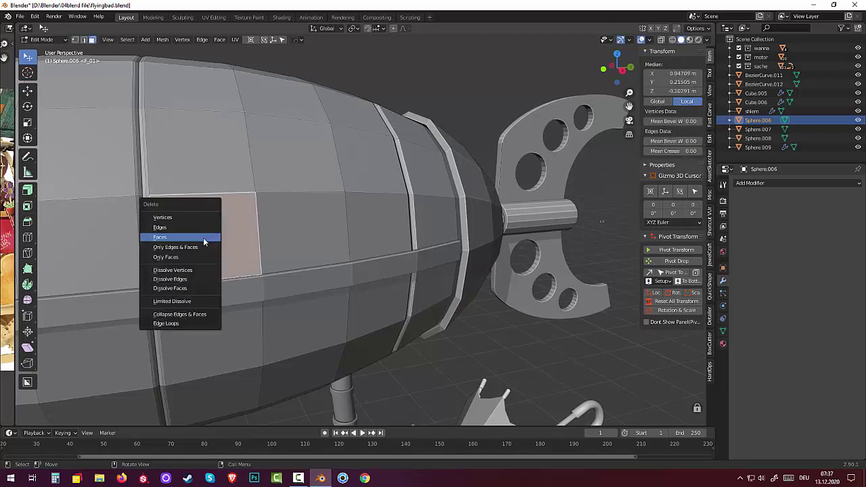
left_click(203, 238)
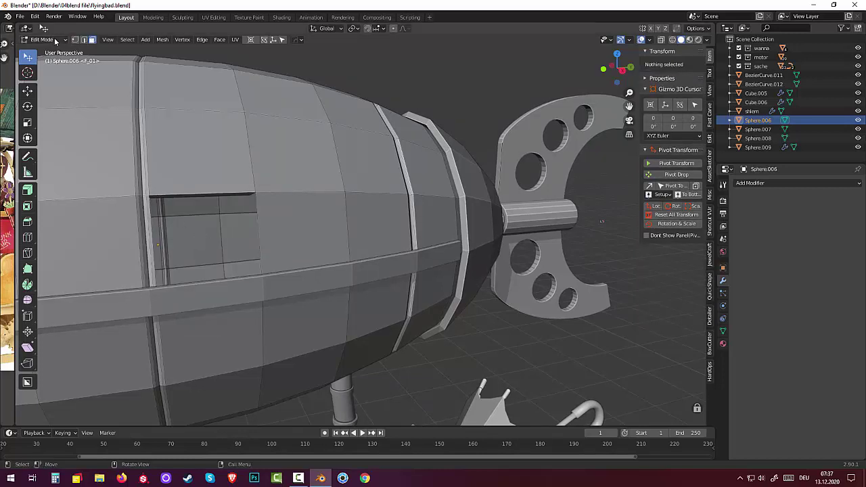
left_click(74, 39)
left_click(150, 196)
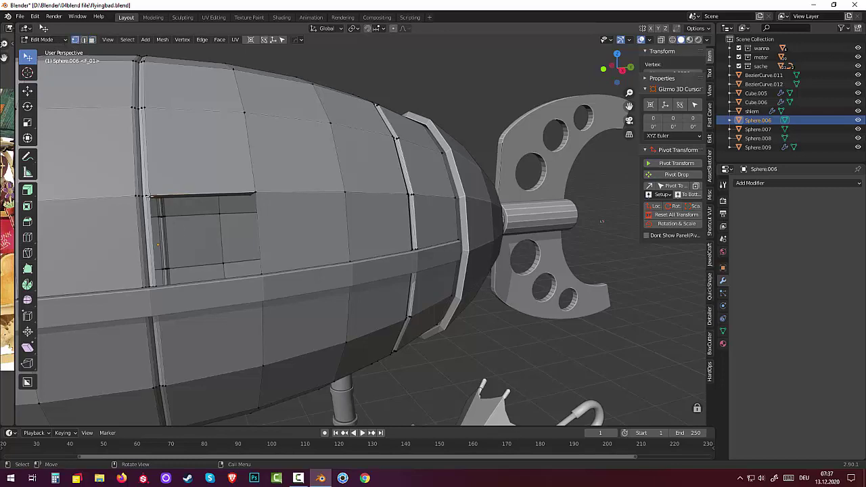
left_click(256, 193, "shift")
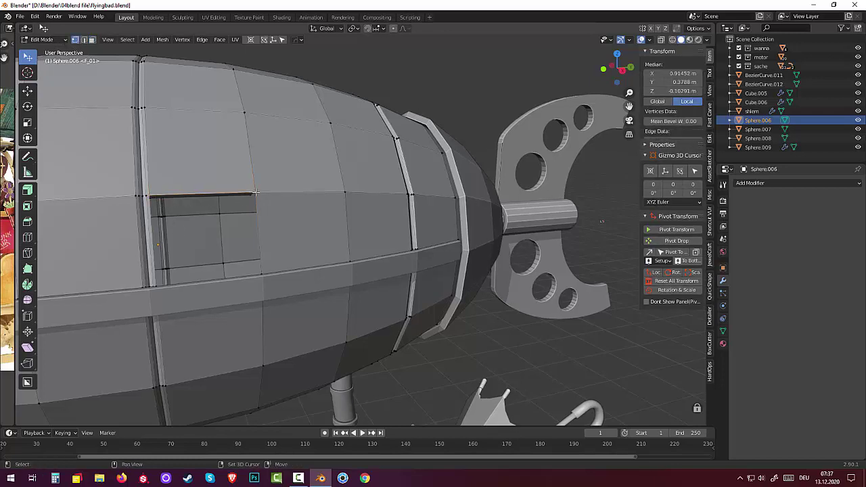
left_click(262, 274, "shift")
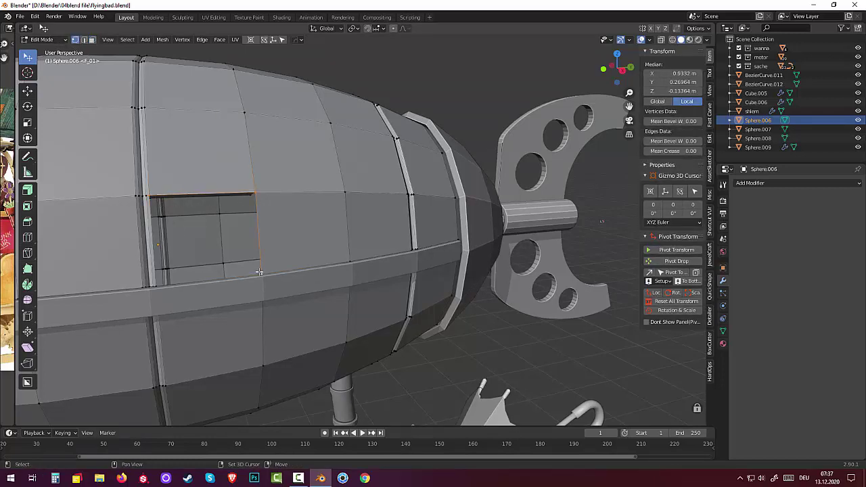
left_click(158, 284, "shift")
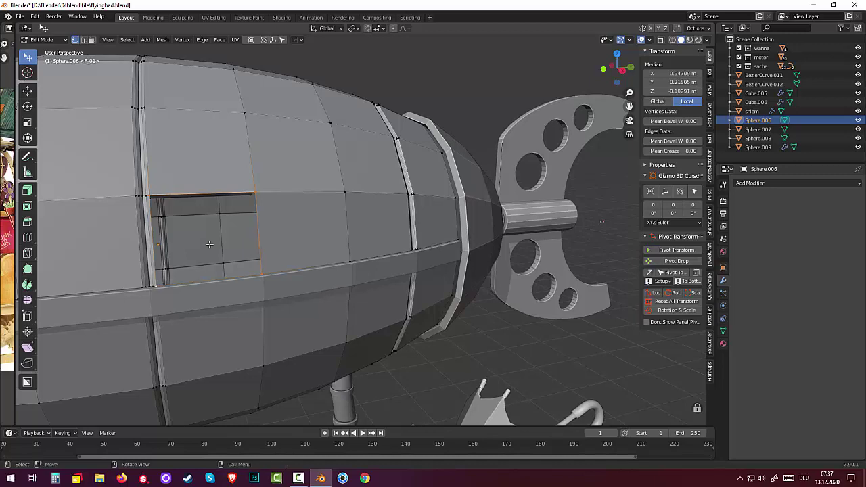
key("f")
key("alt+a")
key("Home")
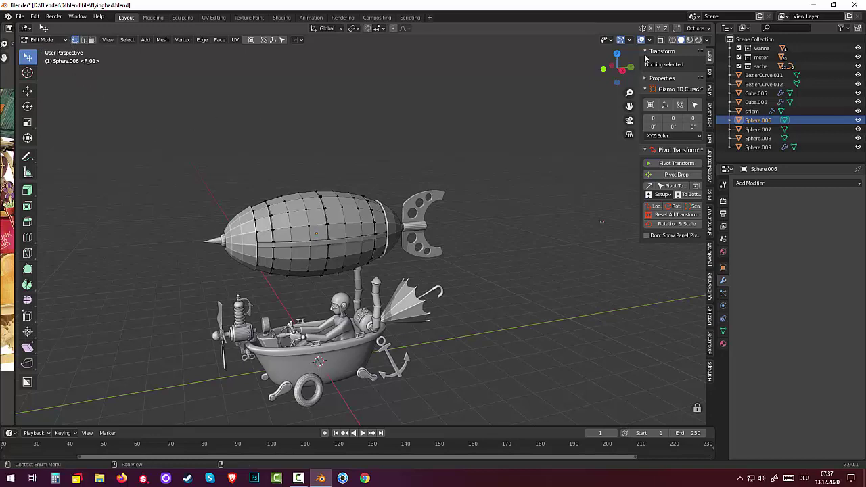
Turn on X-ray, box-select the whole balloon mesh, and run Merge by Distance.
key("alt+z")
key("b")
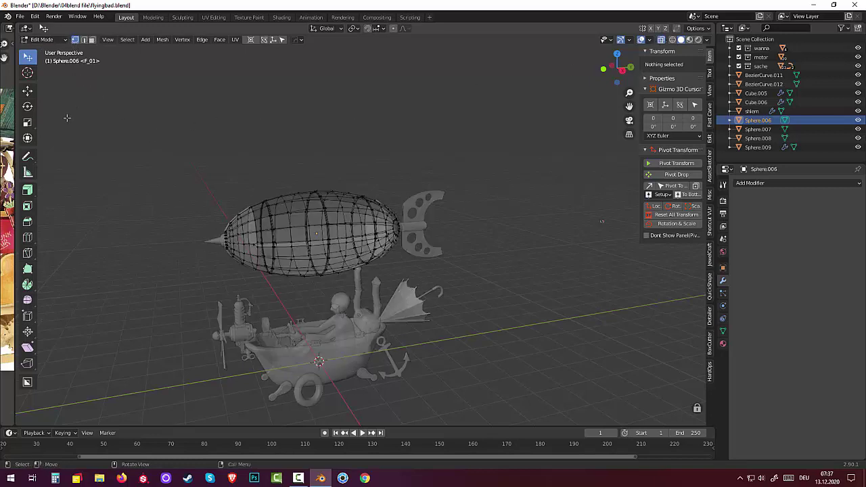
left_click_drag(191, 165, 488, 282)
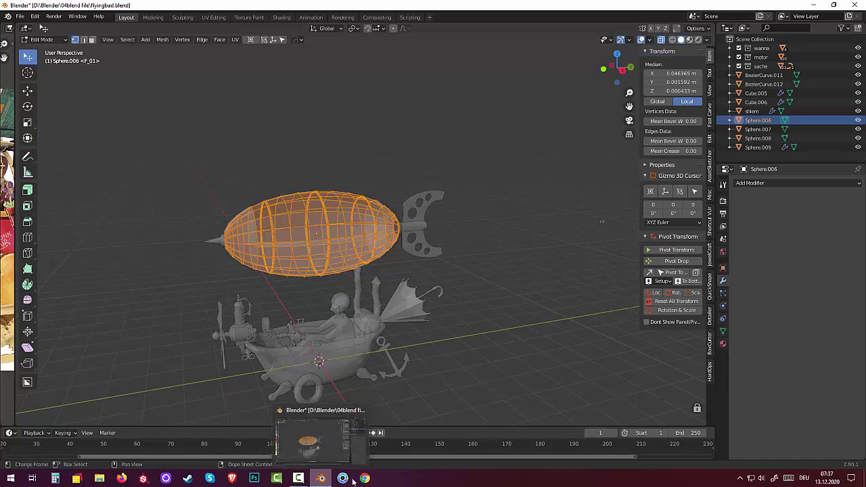
key("m")
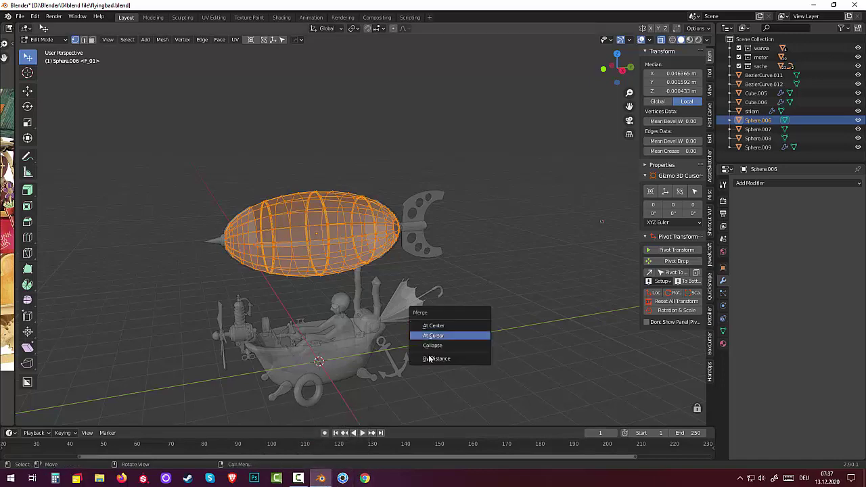
left_click(431, 358)
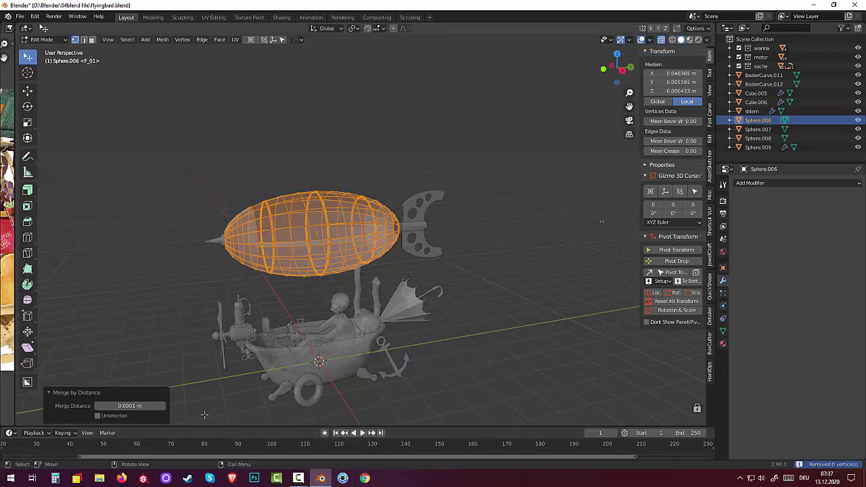
Set the merge distance to 0.03 m, then 0.003 m, and deselect all vertices.
left_click(128, 406)
left_click(109, 406)
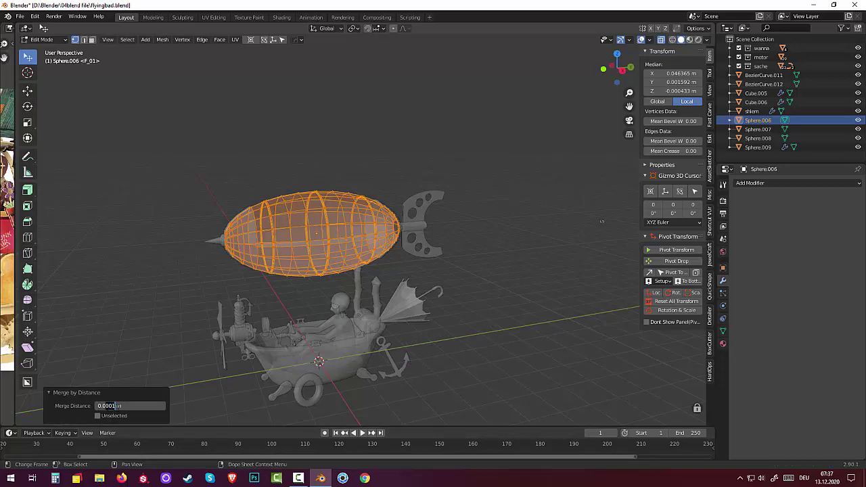
type("0.03")
key("Return")
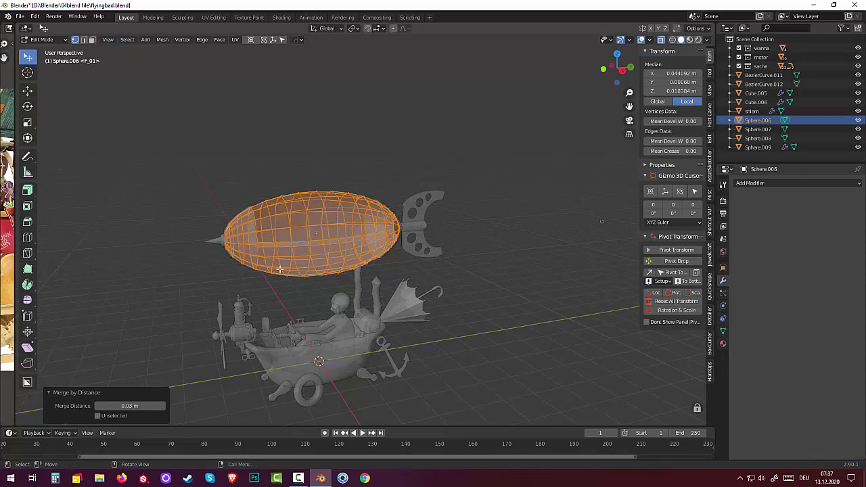
scroll(279, 269, "up", 5)
scroll(279, 269, "down", 5)
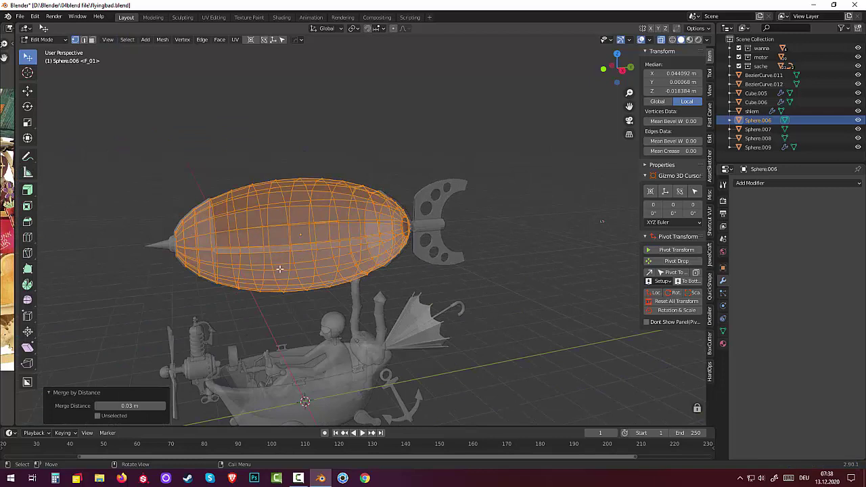
left_click(130, 406)
type("0")
key("Return")
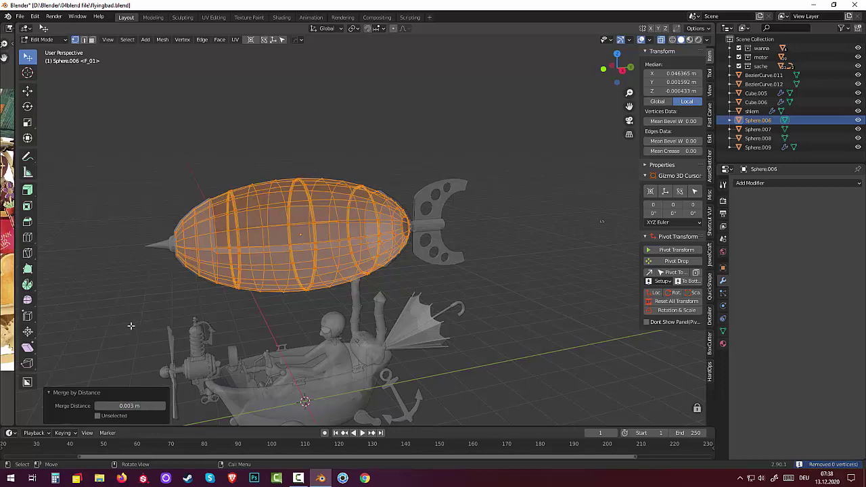
key("alt+a")
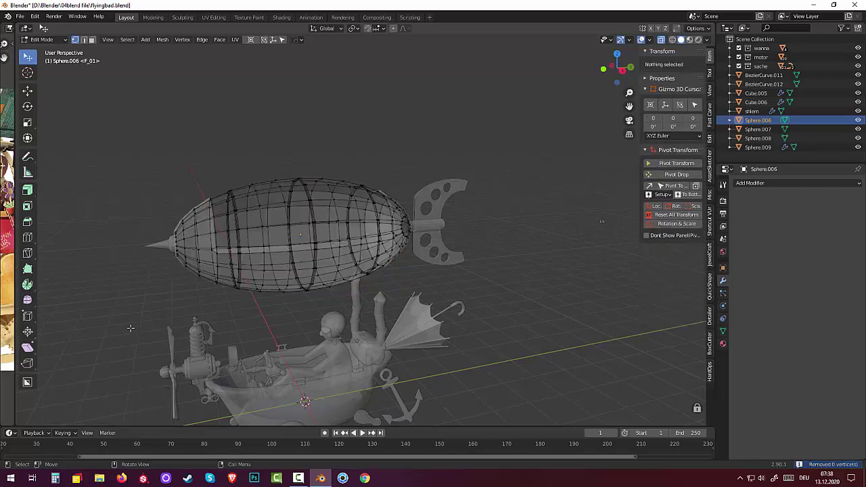
left_click(44, 39)
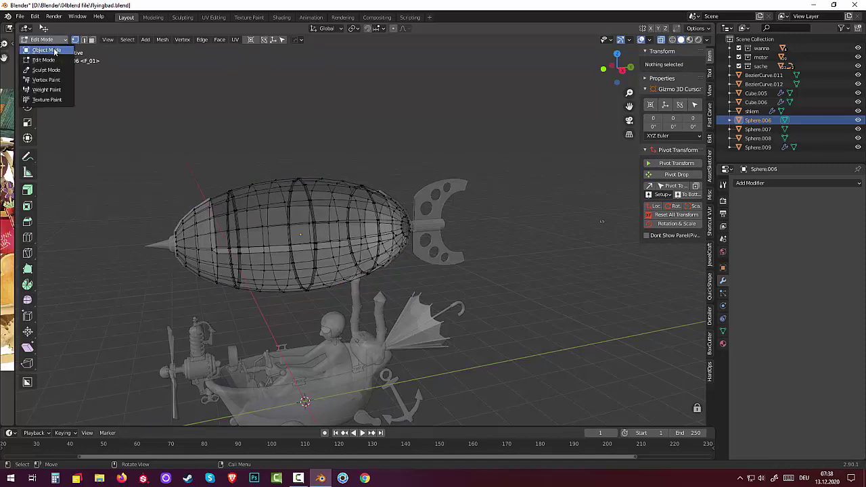
In Object Mode, show see-through wireframe and view the balloon's tail, then re-enter Edit Mode.
left_click(54, 51)
scroll(293, 230, "up", 3)
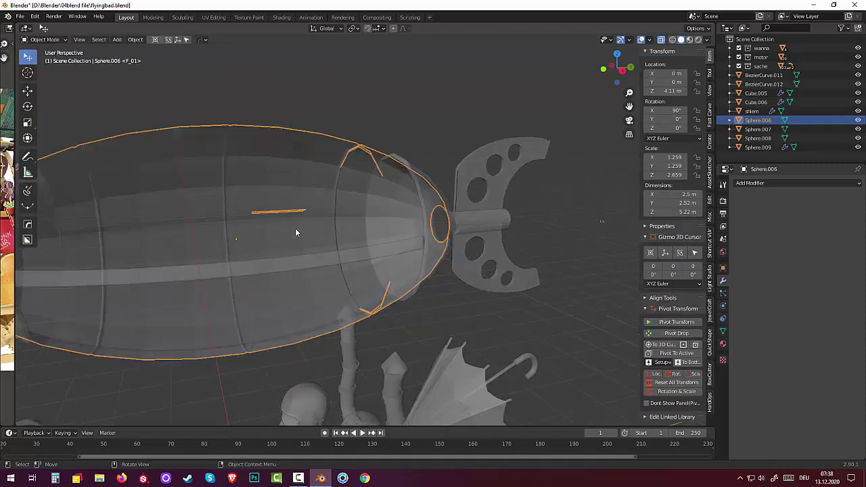
scroll(231, 206, "up", 3)
middle_click_drag(232, 206, 231, 206)
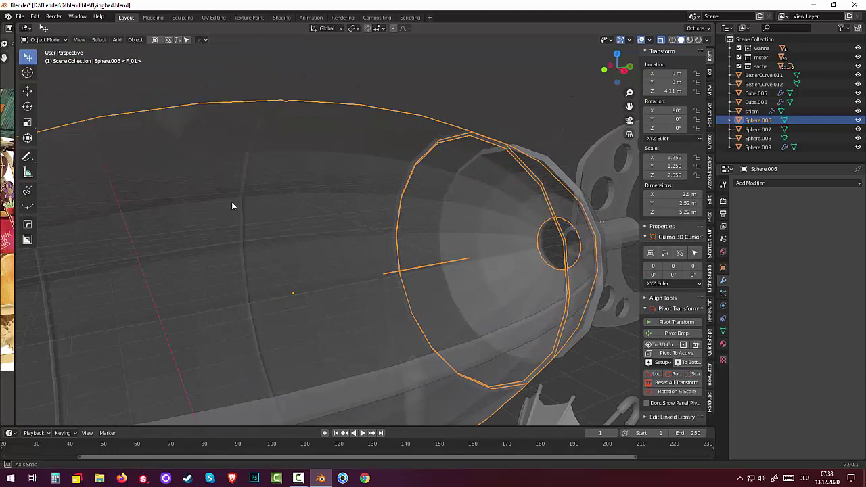
left_click(671, 40)
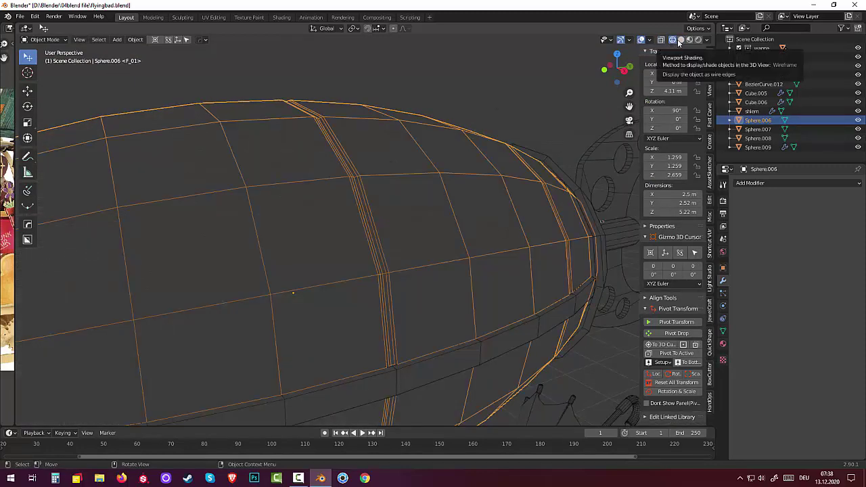
left_click(661, 40)
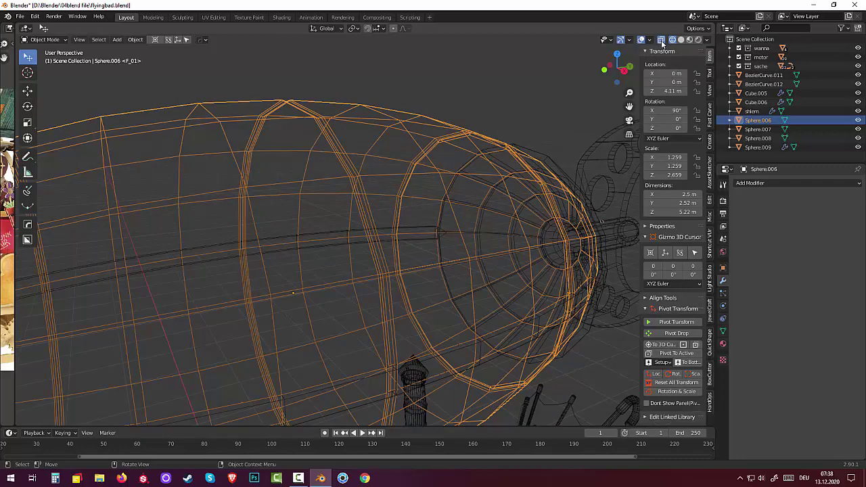
scroll(536, 191, "down", 5)
middle_click_drag(533, 190, 485, 212)
scroll(364, 178, "up", 3)
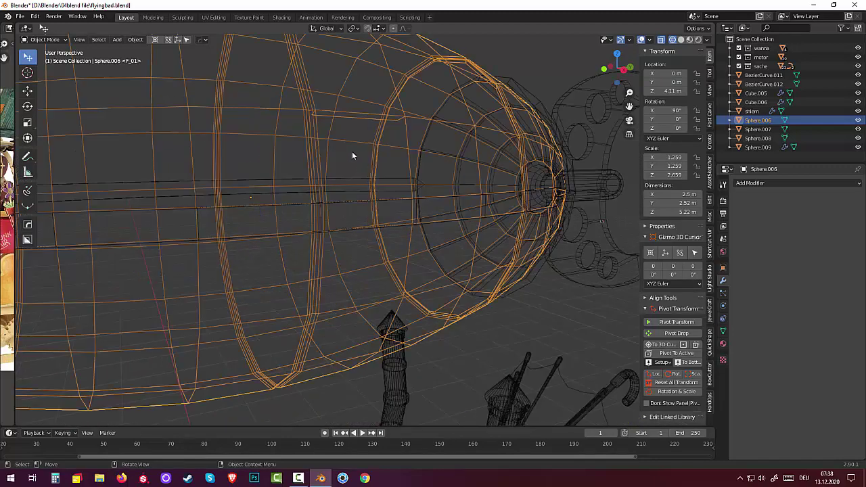
left_click(55, 41)
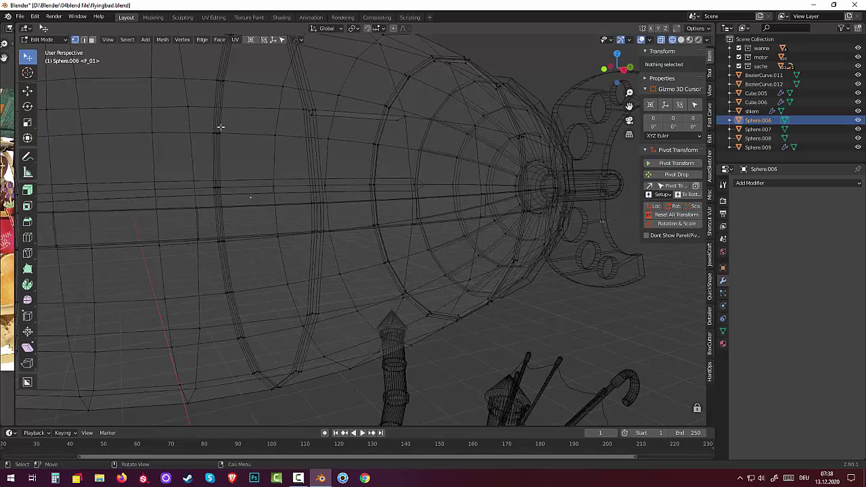
Select both vertices of the stray edge inside the balloon's tail and delete them.
left_click(395, 121)
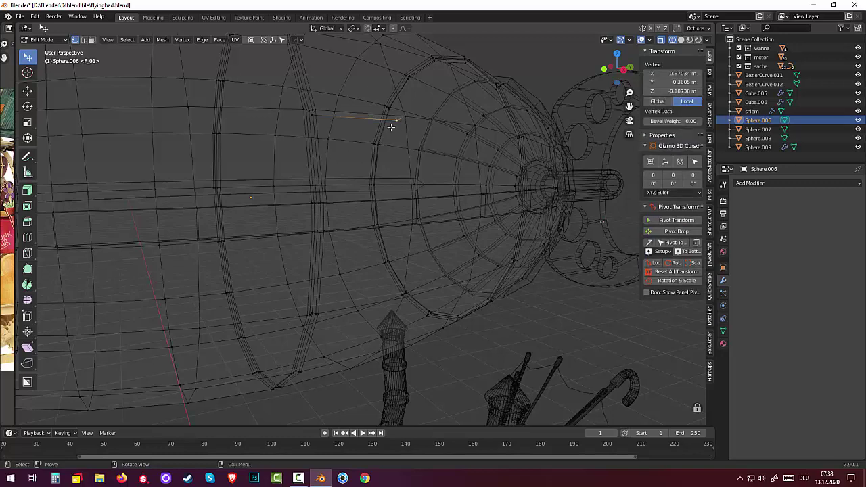
left_click(313, 115, "shift")
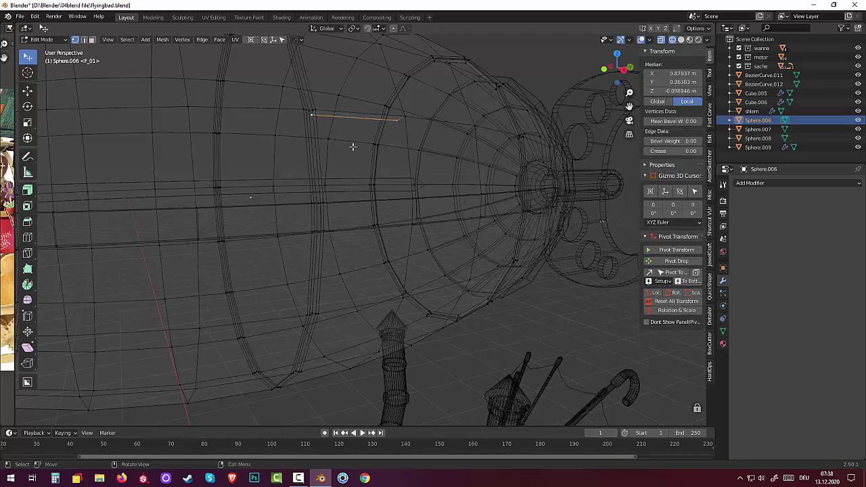
key("x")
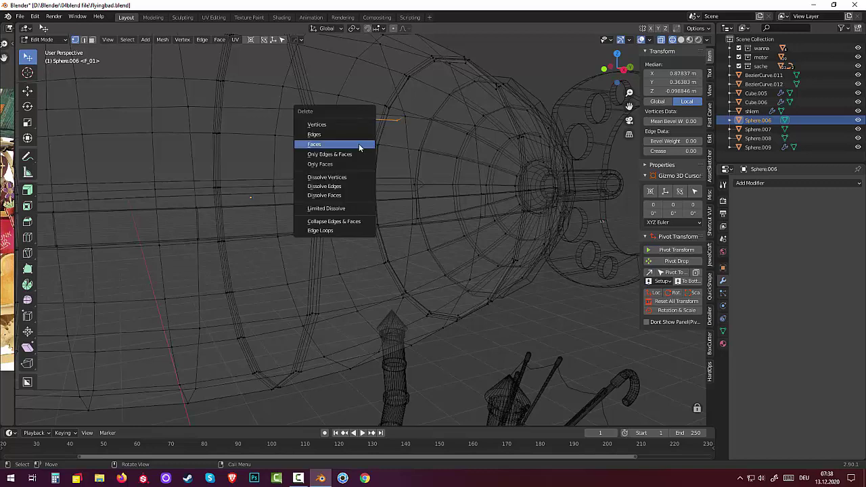
left_click(340, 126)
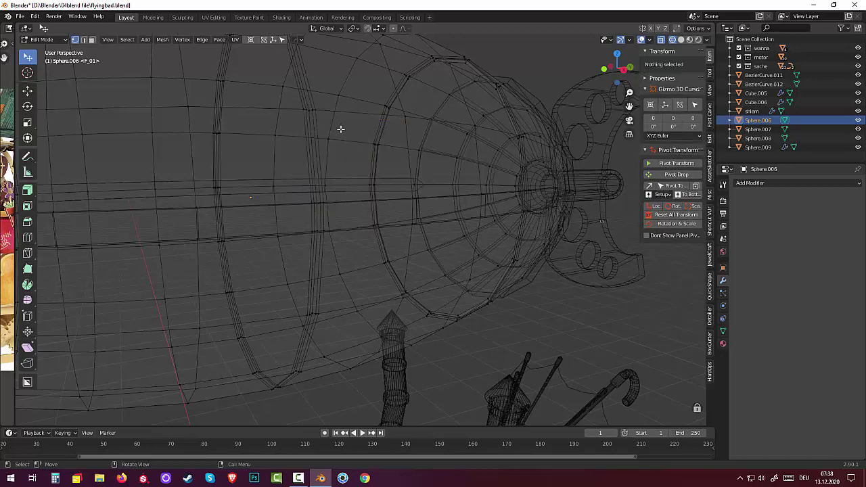
scroll(340, 128, "down", 5)
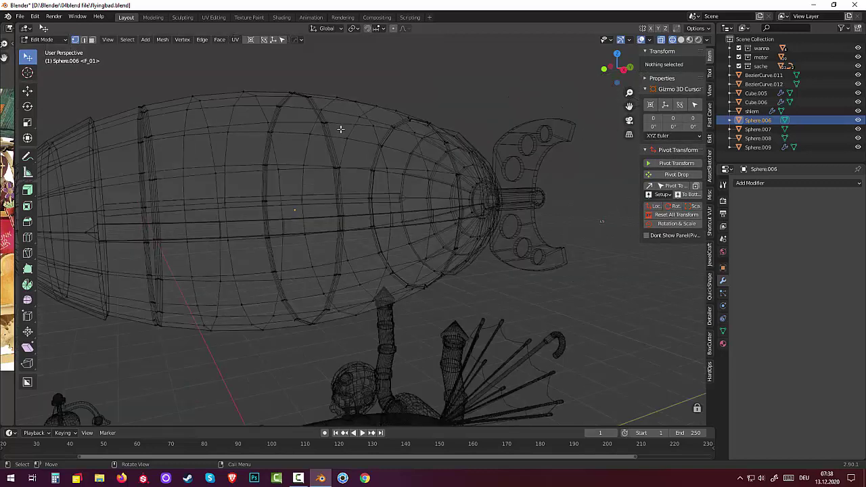
scroll(340, 129, "down", 2)
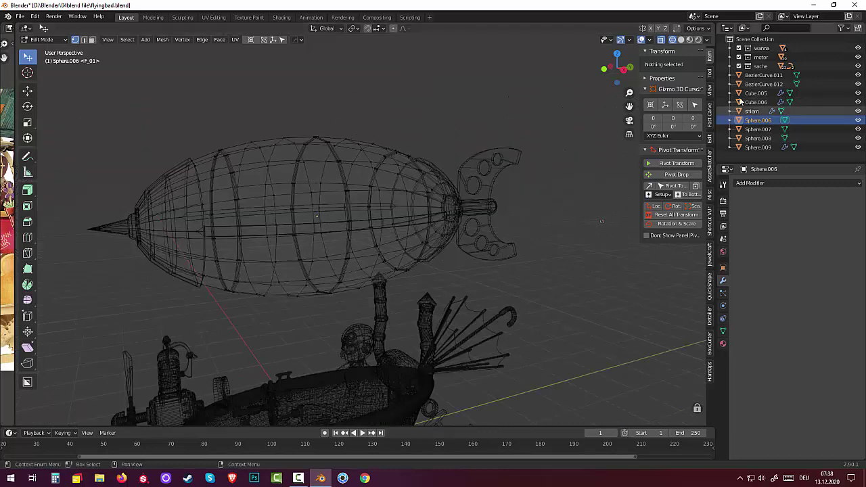
Return to Object Mode in solid shading, then orbit and zoom to inspect the balloon.
left_click(47, 39)
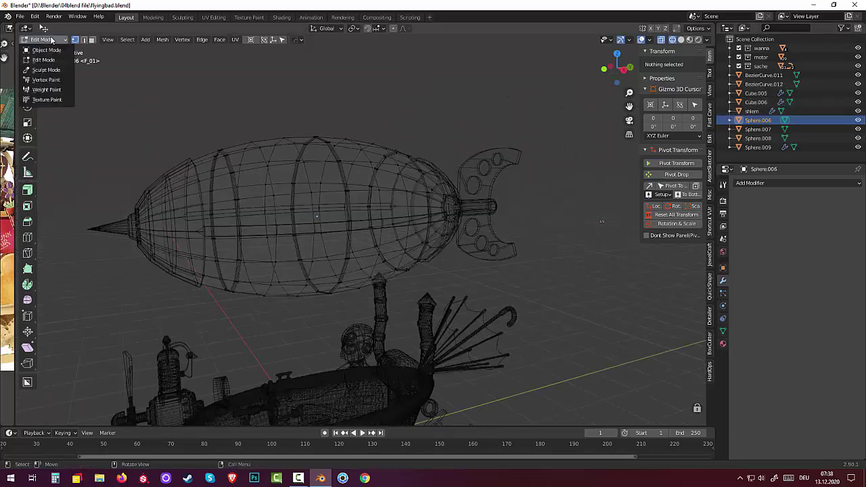
left_click(50, 52)
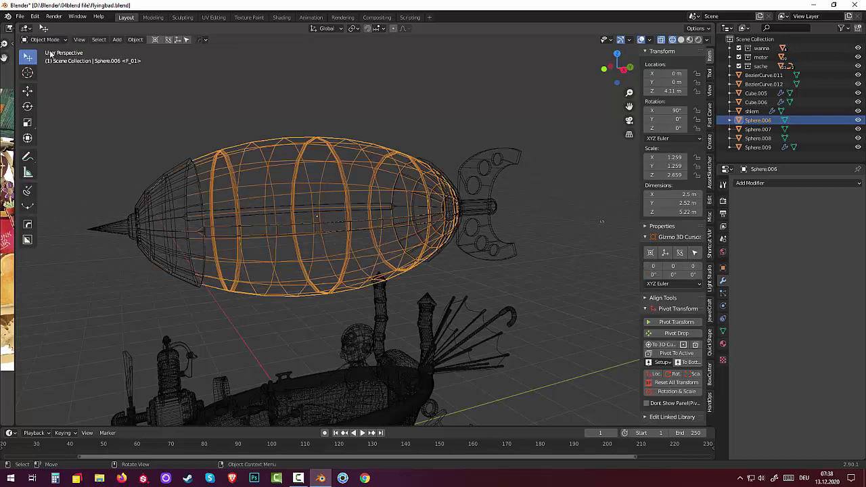
left_click(663, 40)
left_click(682, 40)
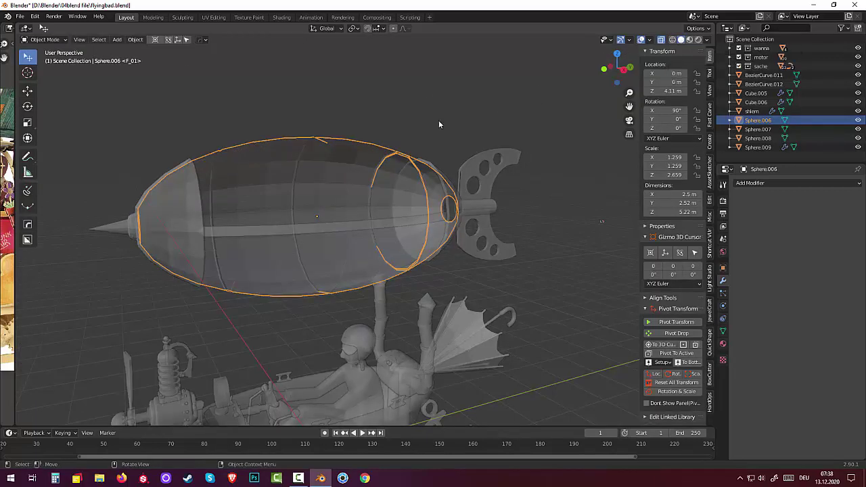
mouse_move(422, 130)
middle_mouse_down()
mouse_move(400, 140)
mouse_move(343, 259)
middle_mouse_up()
scroll(300, 214, "up", 3)
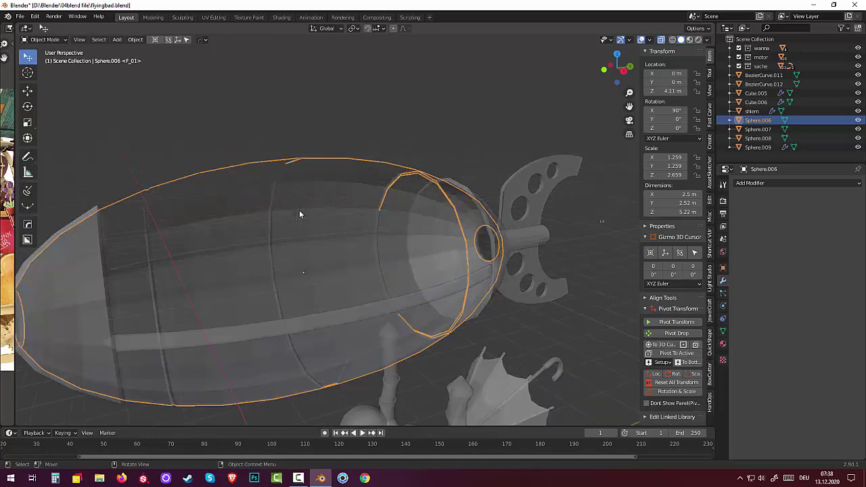
scroll(299, 215, "up", 2)
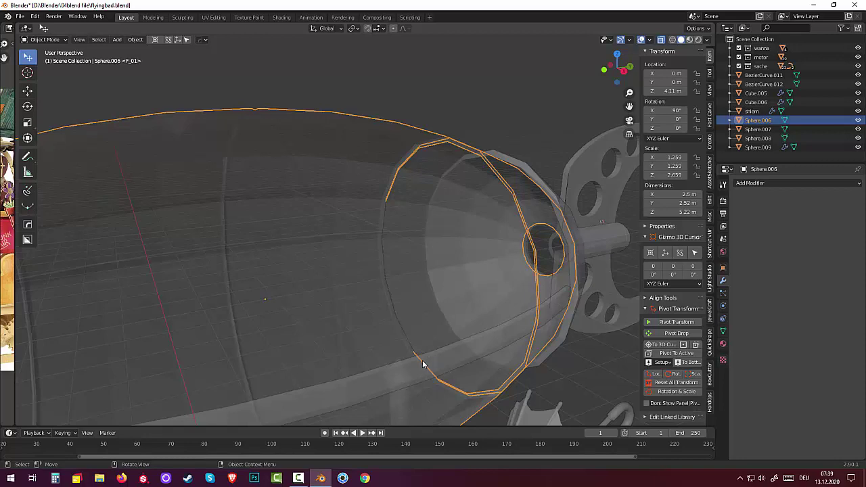
scroll(341, 281, "down", 4)
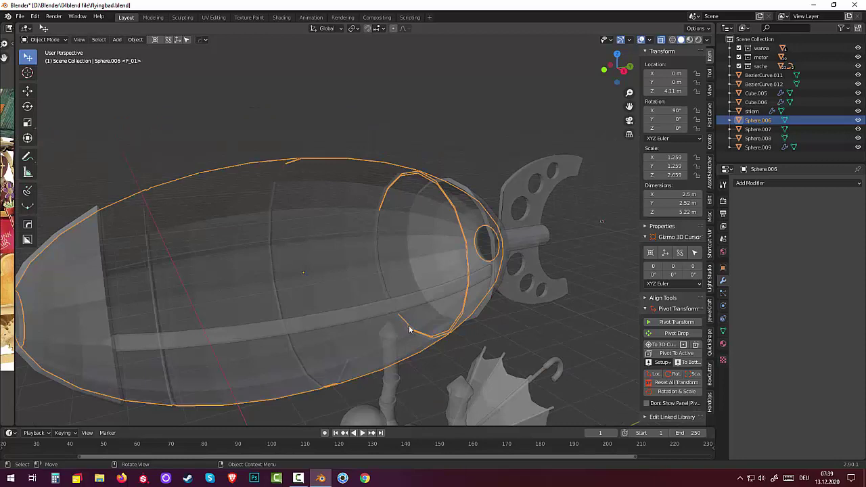
left_click(46, 40)
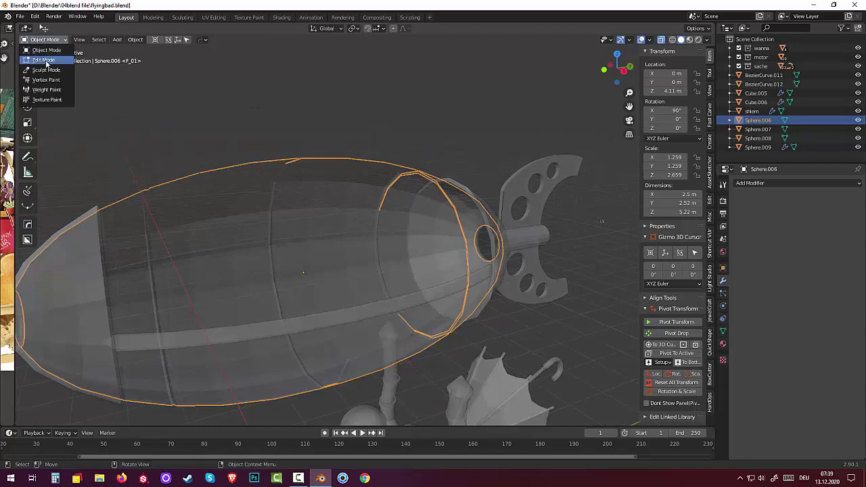
Put the balloon into Edit Mode, inspect its mesh, and turn X-Ray off for an opaque view.
left_click(46, 61)
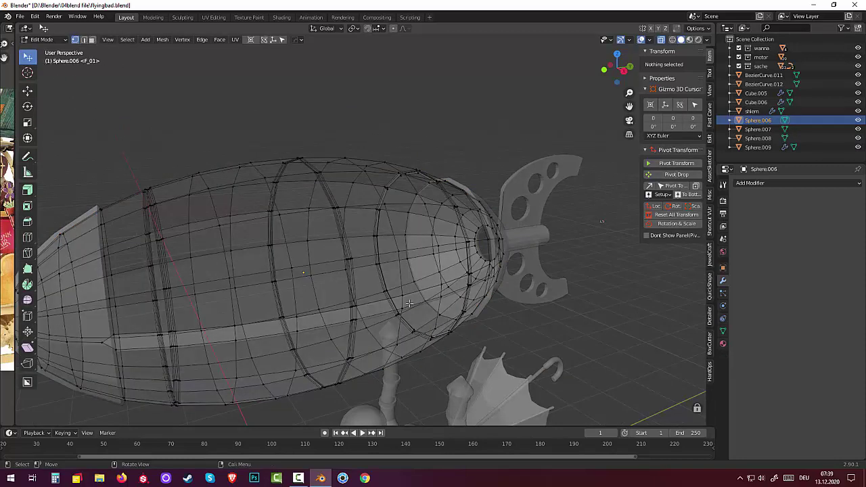
scroll(408, 302, "up", 3)
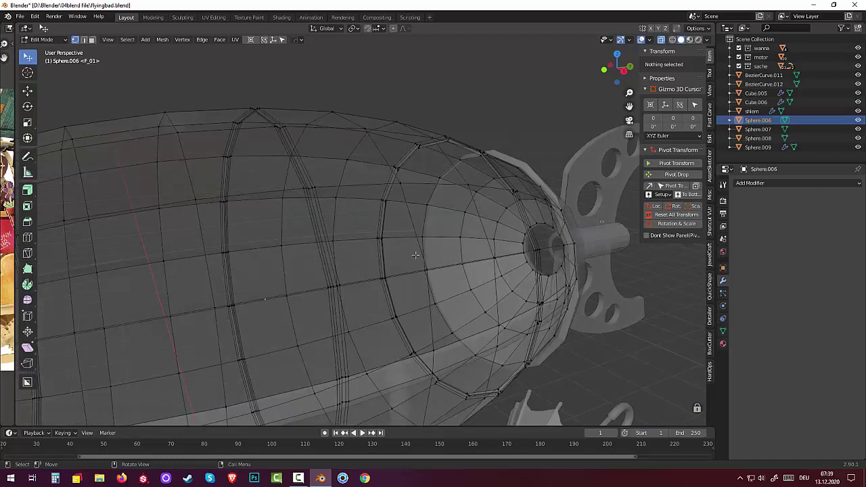
scroll(427, 208, "up", 3)
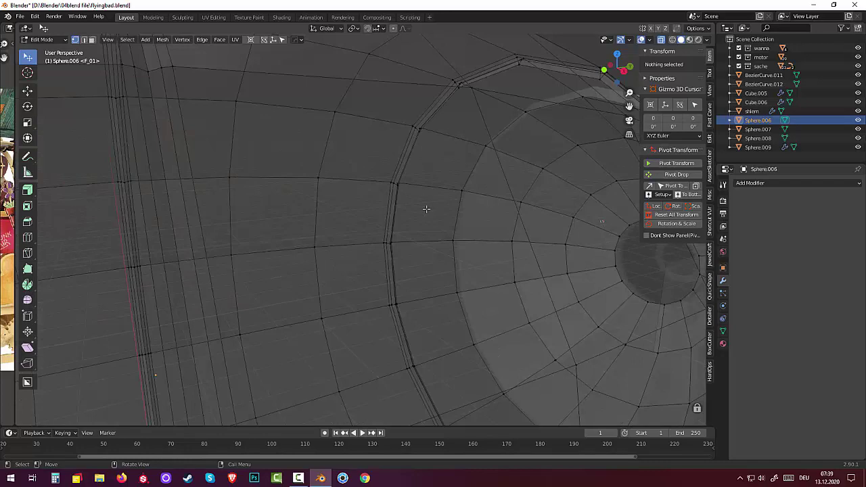
scroll(427, 208, "down", 8)
scroll(426, 208, "down", 2)
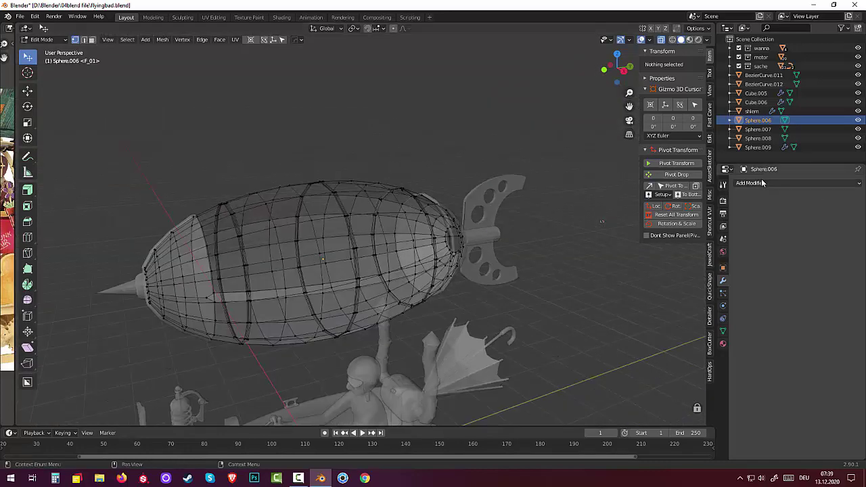
left_click(671, 39)
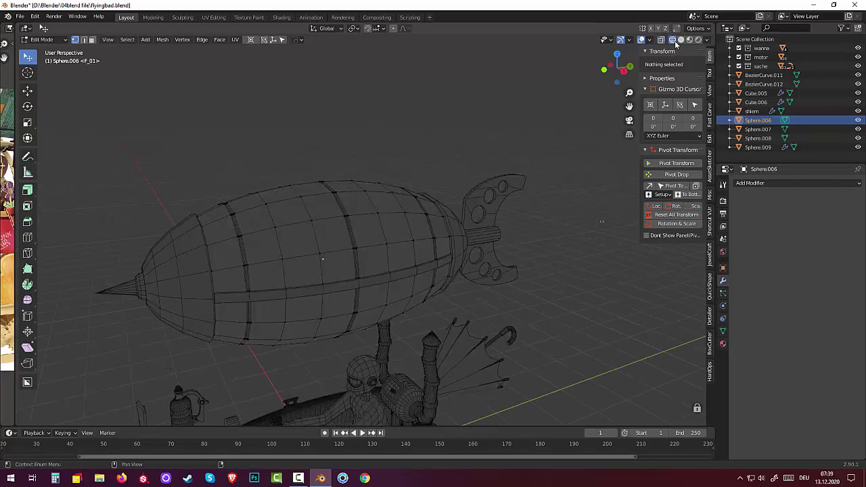
left_click(680, 40)
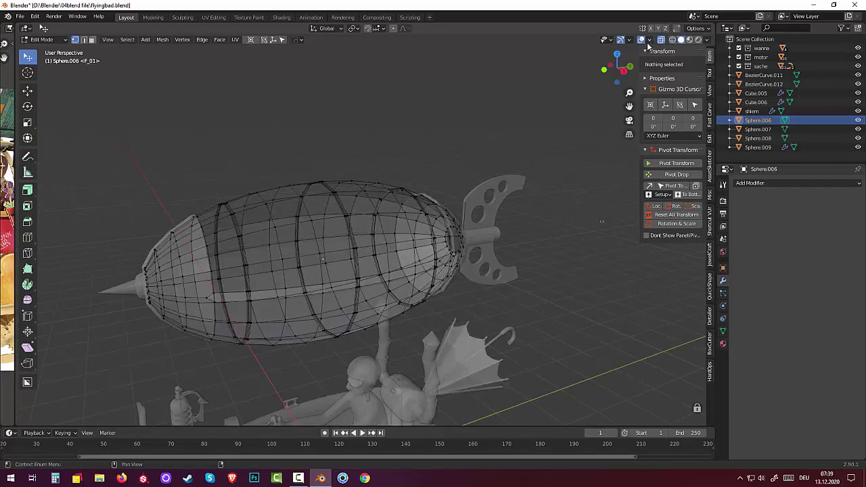
left_click(662, 41)
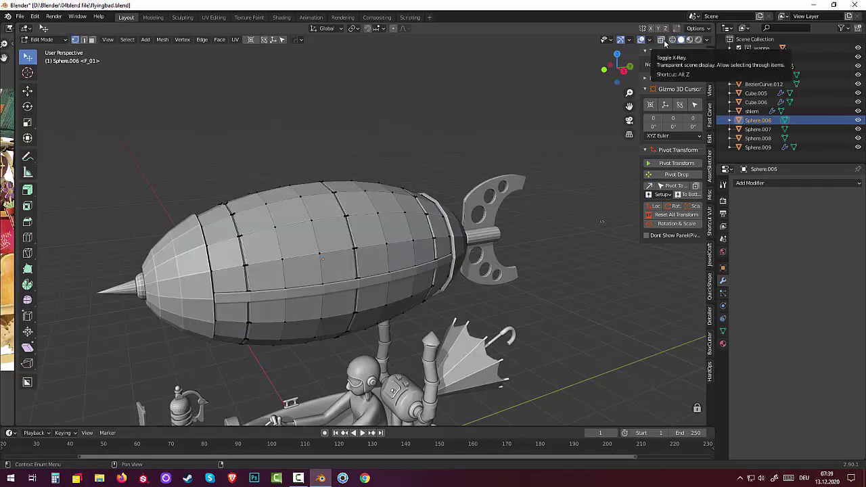
left_click(749, 181)
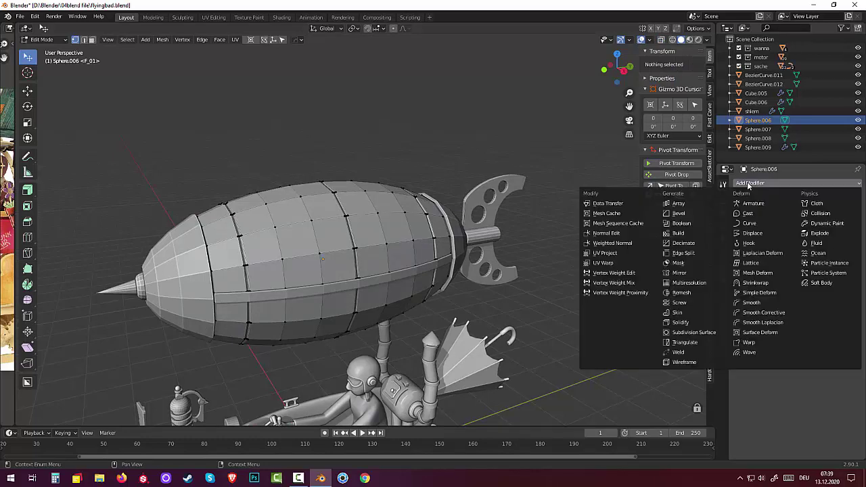
Give the balloon a Subdivision Surface modifier with its viewport level raised to 2.
left_click(695, 332)
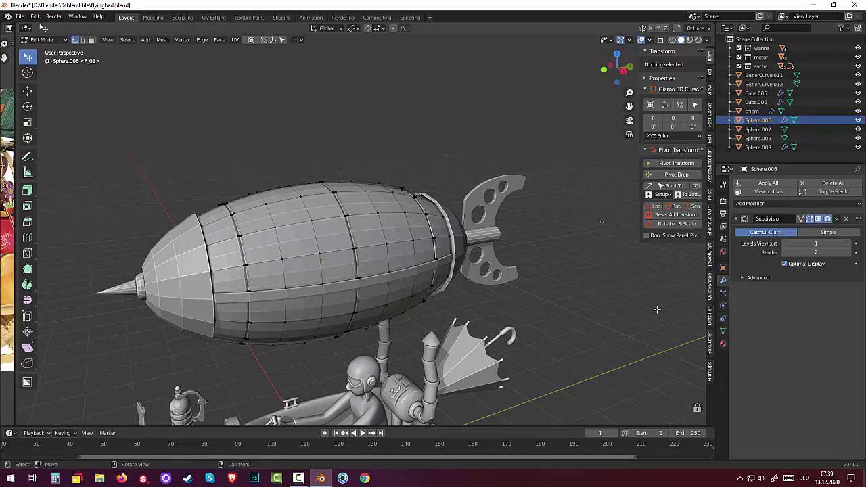
left_click(849, 244)
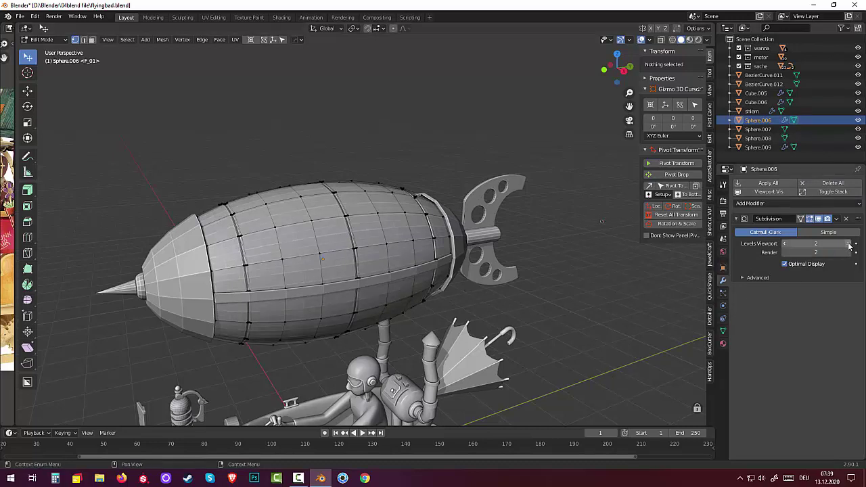
scroll(630, 302, "down", 3)
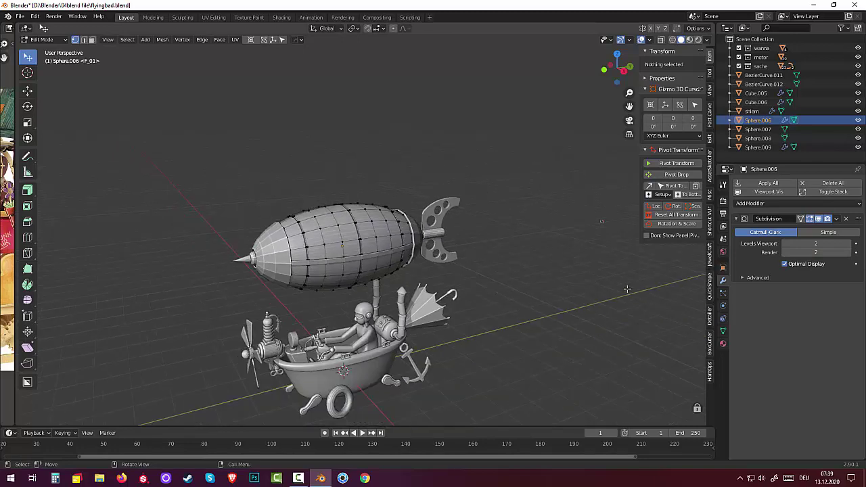
scroll(622, 289, "down", 1)
scroll(616, 270, "down", 1)
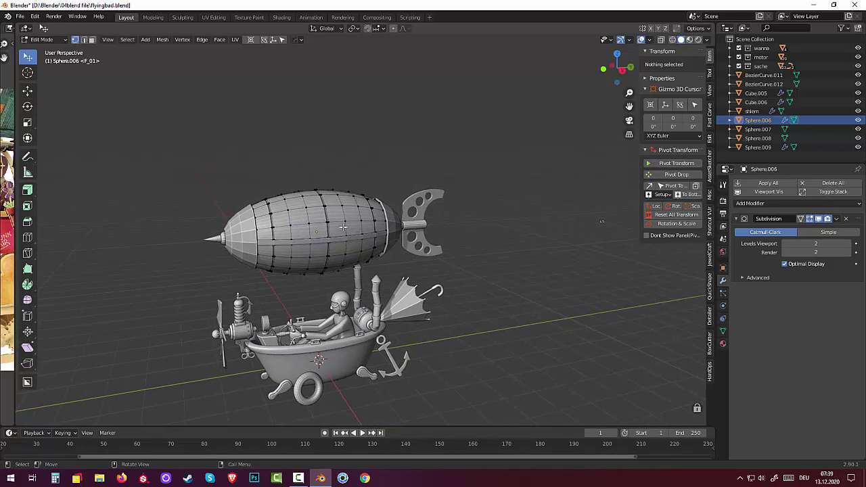
left_click(51, 41)
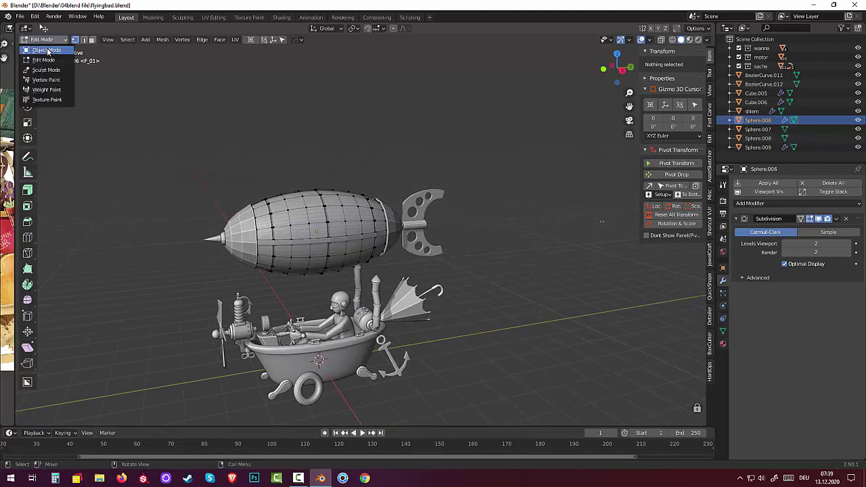
Back in Object Mode, apply Shade Smooth to balloon Sphere.006.
left_click(47, 51)
scroll(300, 273, "up", 2)
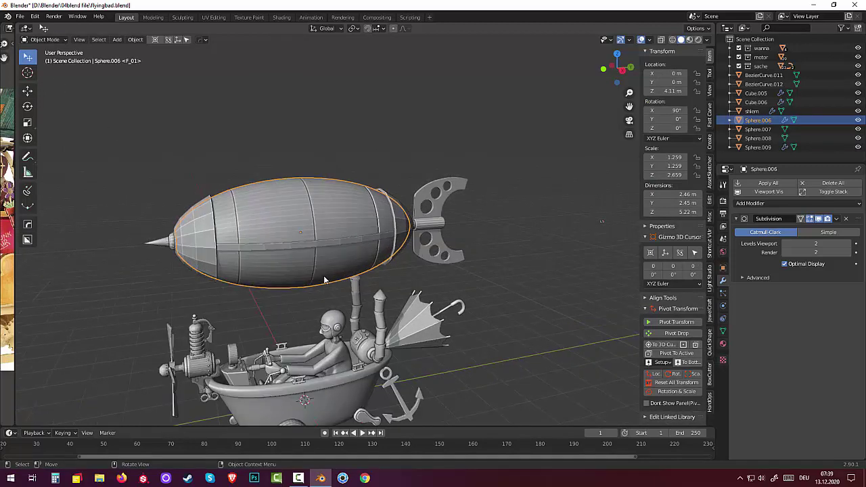
right_click(314, 219)
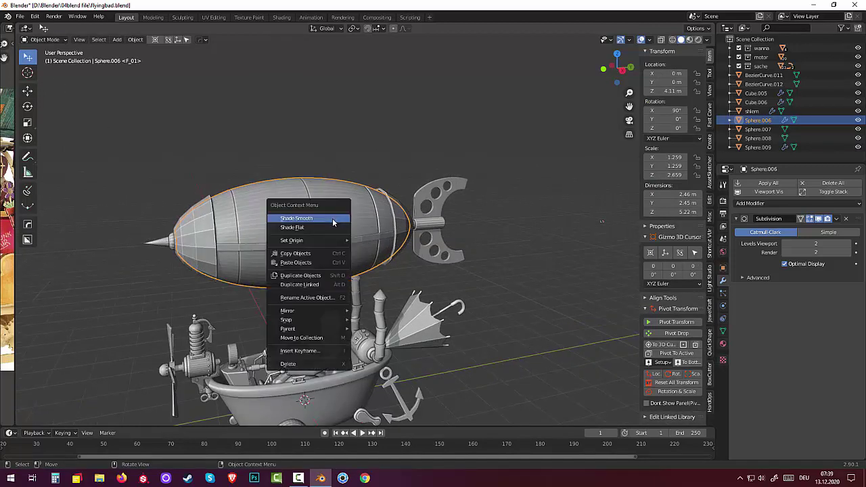
left_click(332, 219)
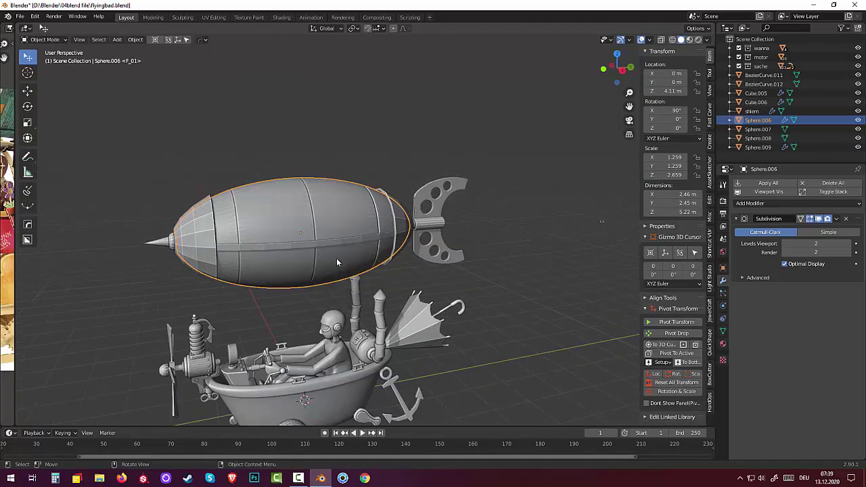
middle_click_drag(337, 262, 228, 277)
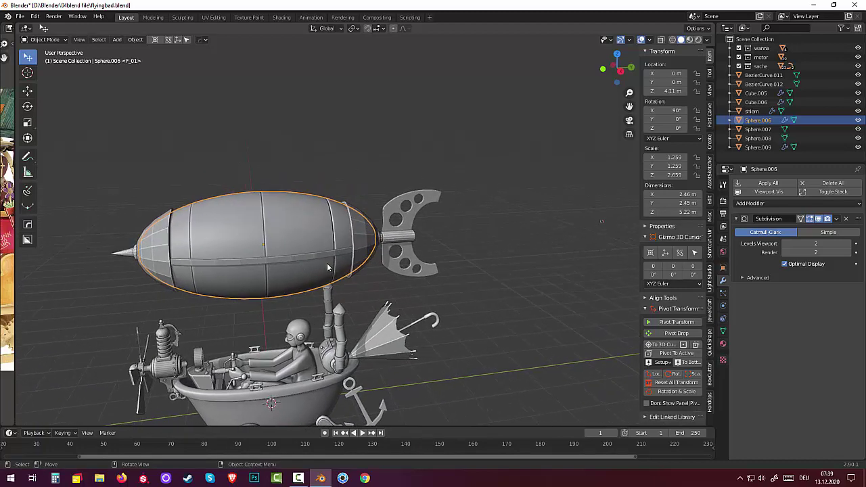
Smooth-shade band Sphere.009 and enable Auto Smooth at 30° in its Normals settings.
left_click(230, 264)
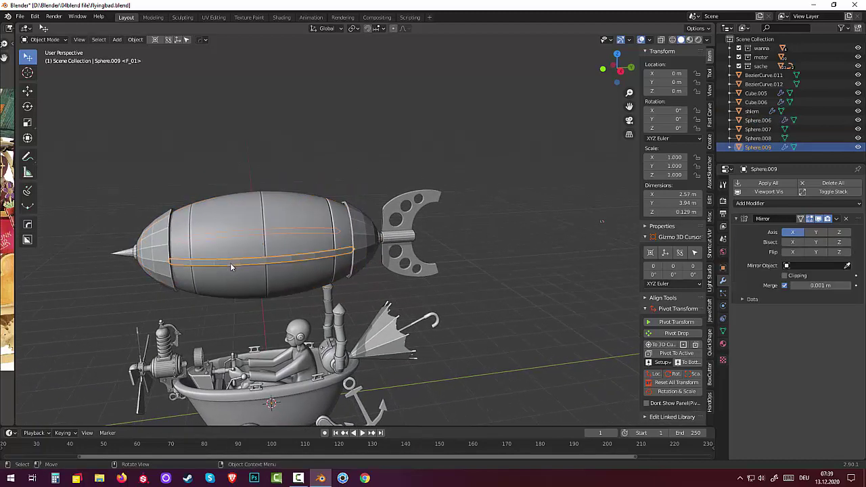
right_click(231, 263)
left_click(219, 264)
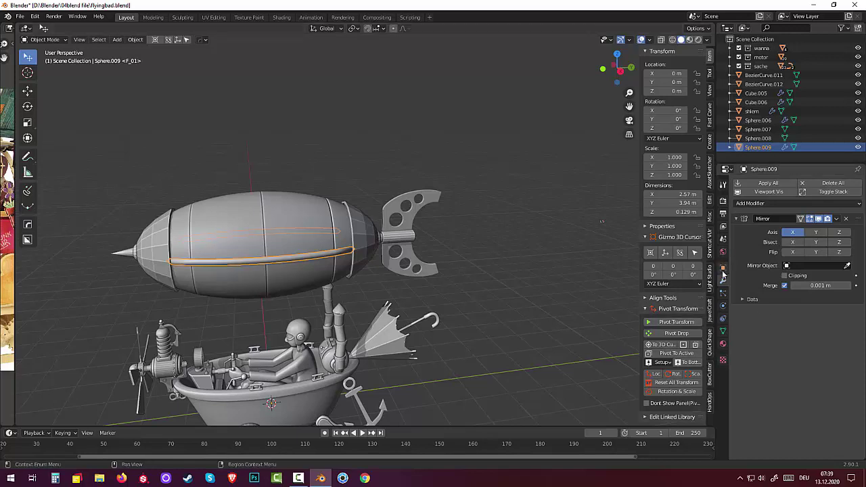
left_click(723, 330)
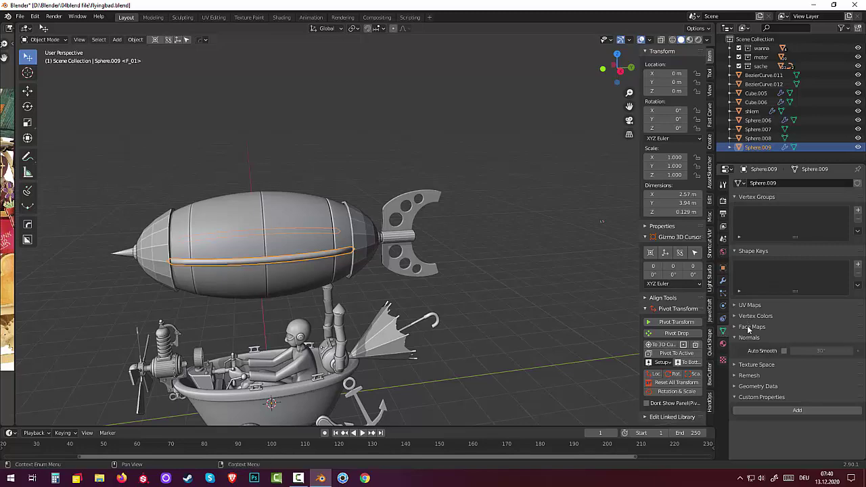
left_click(785, 353)
left_click(506, 312)
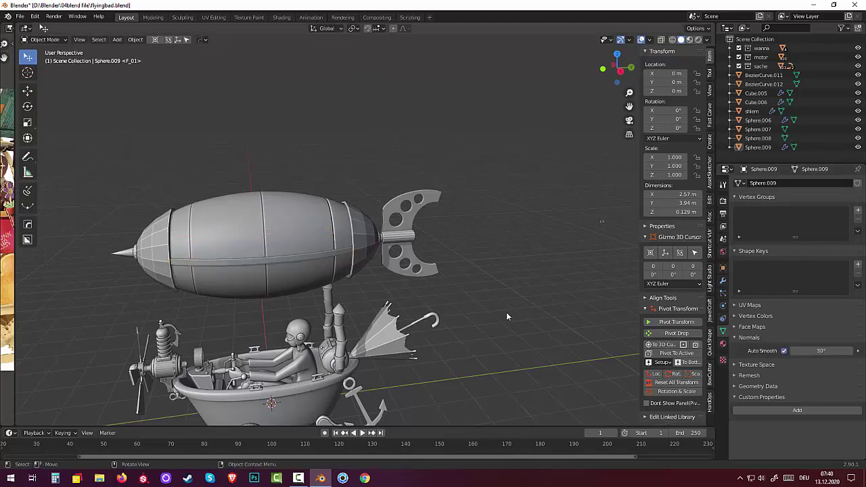
mouse_move(509, 311)
middle_mouse_down()
mouse_move(513, 303)
mouse_move(350, 293)
middle_mouse_up()
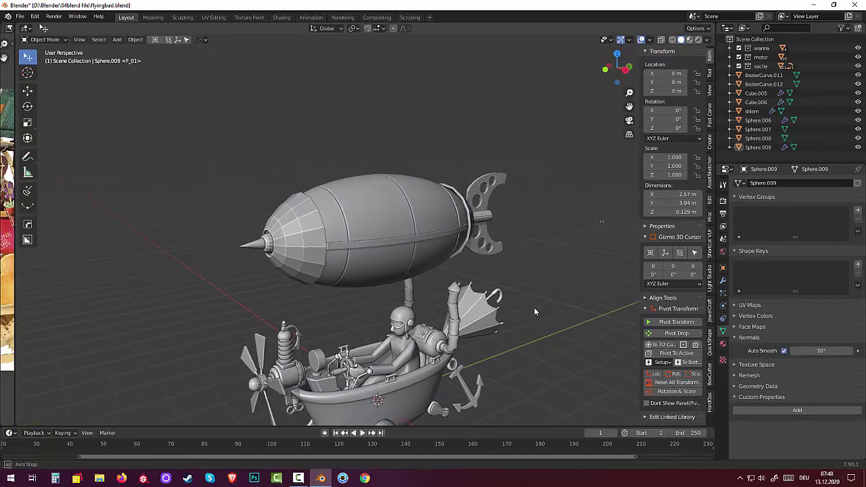
left_click(311, 251)
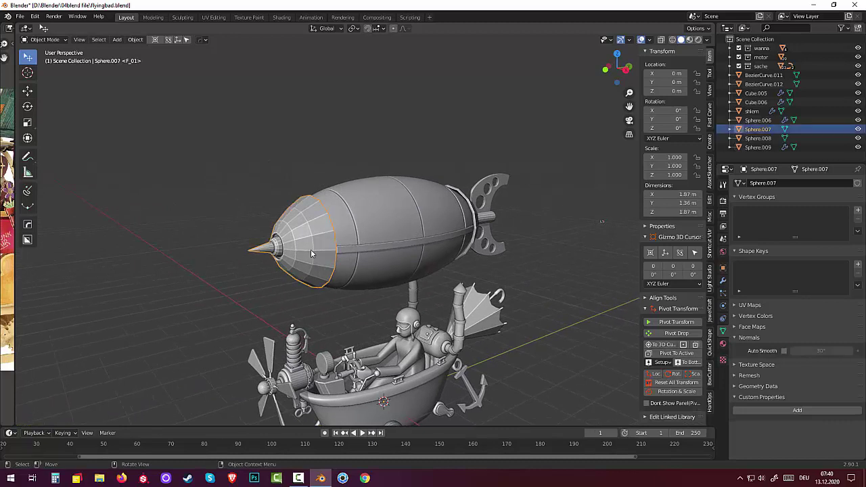
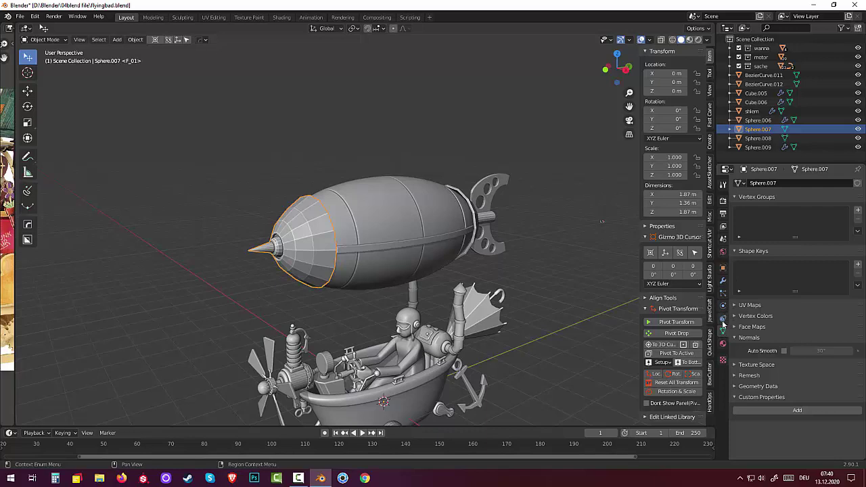
Give the nose cone Sphere.007 a Subdivision Surface modifier at viewport level 2.
left_click(722, 280)
left_click(750, 183)
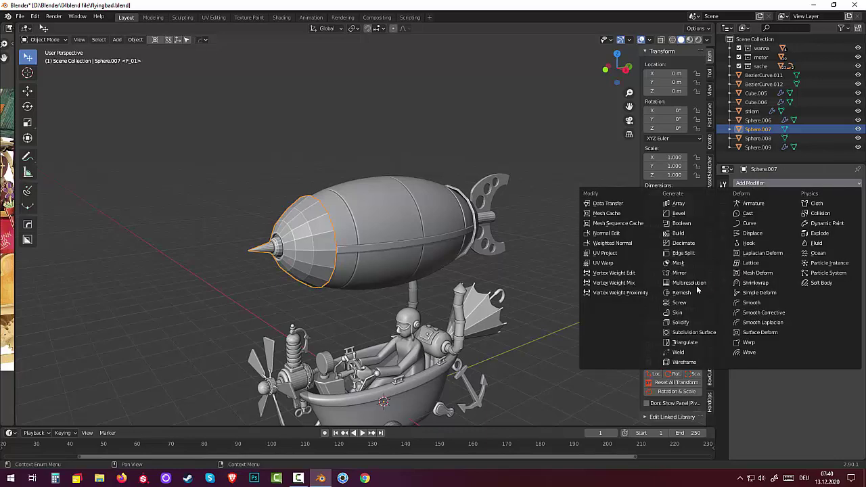
left_click(693, 333)
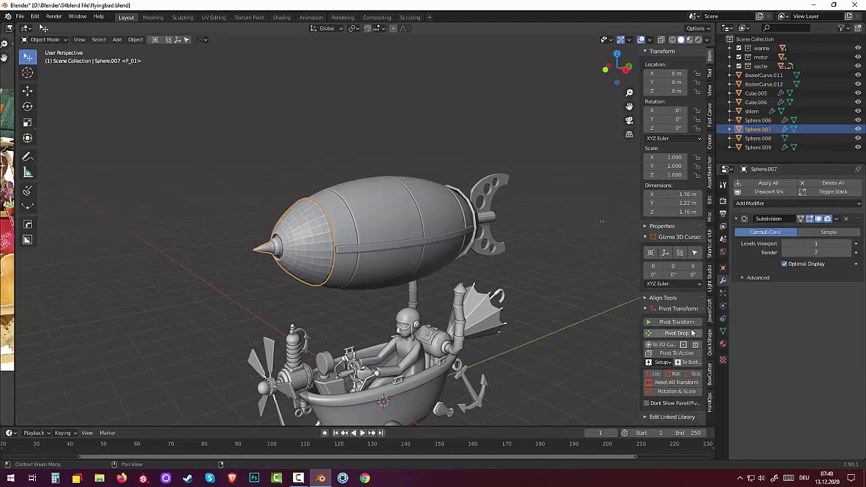
left_click(849, 245)
Give the tail cap Sphere.008 a Subdivision Surface modifier at viewport level 2.
middle_click_drag(663, 264, 623, 274)
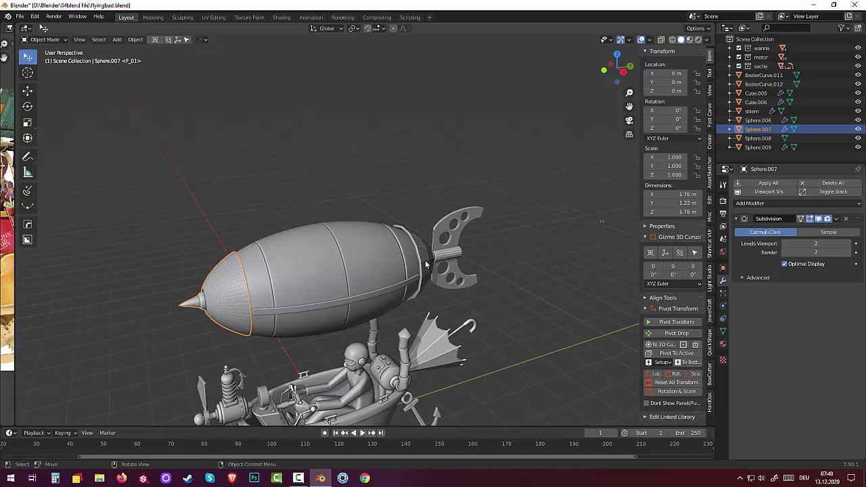
left_click(426, 264)
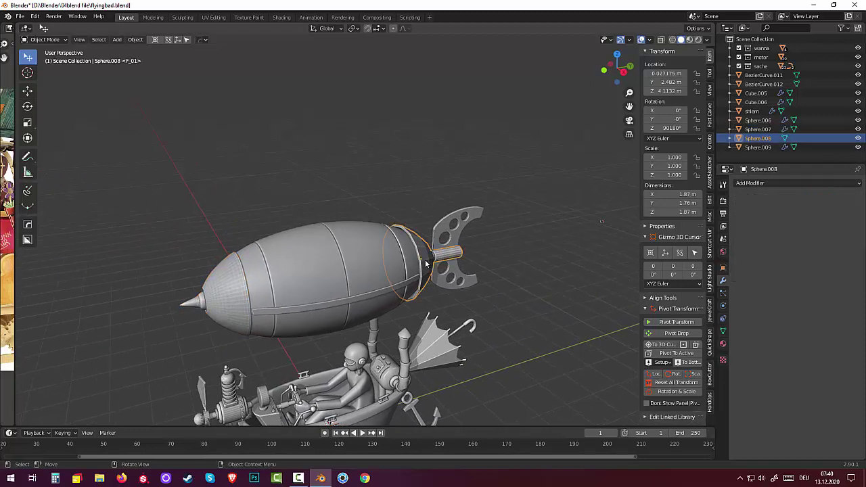
left_click(756, 183)
left_click(698, 331)
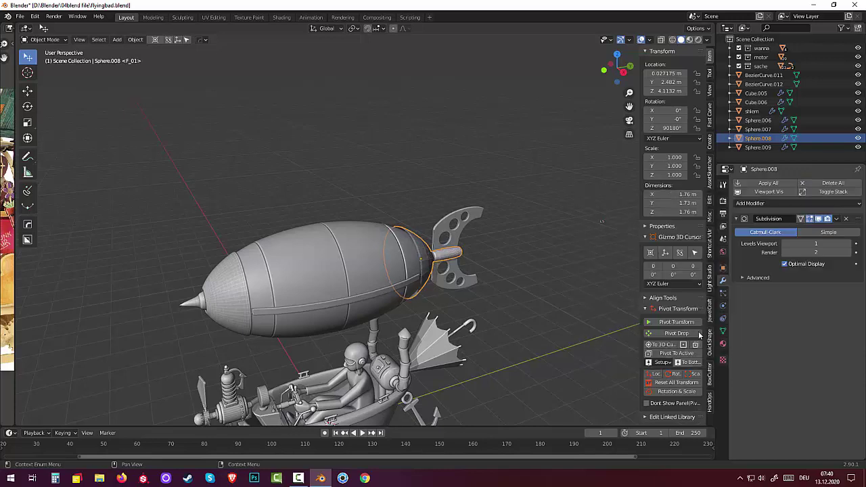
left_click(848, 244)
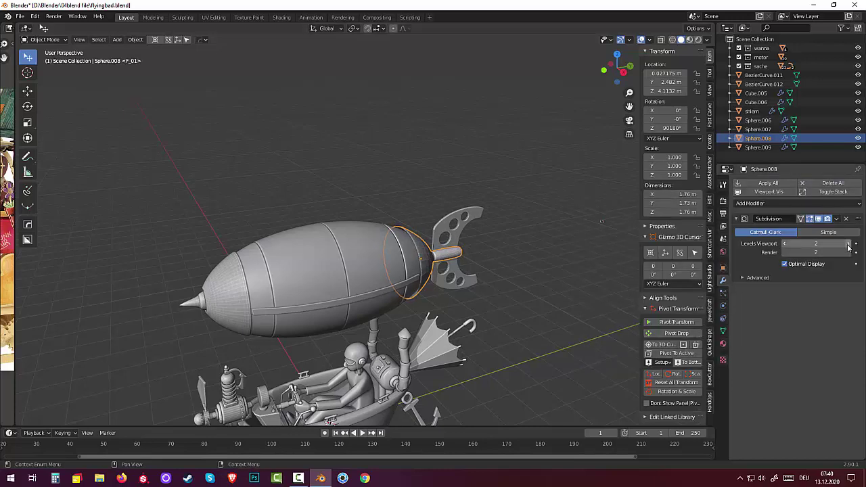
Apply Shade Smooth to the balloon's nose cone.
left_click(236, 300)
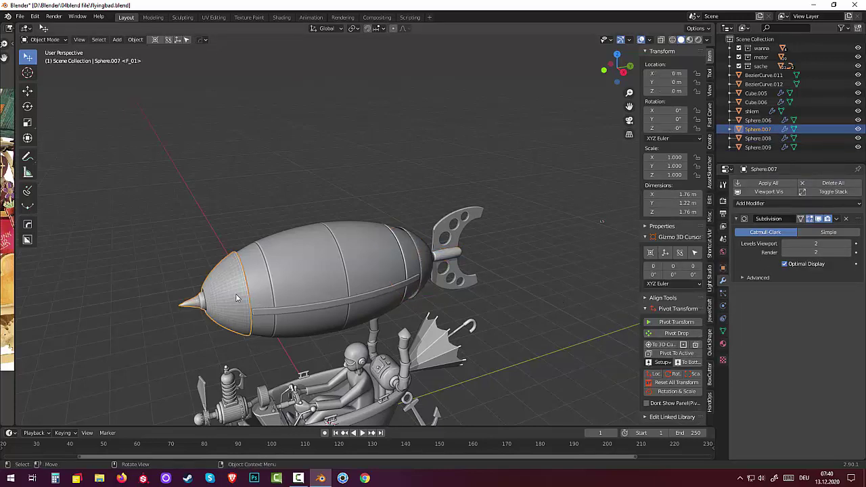
right_click(236, 298)
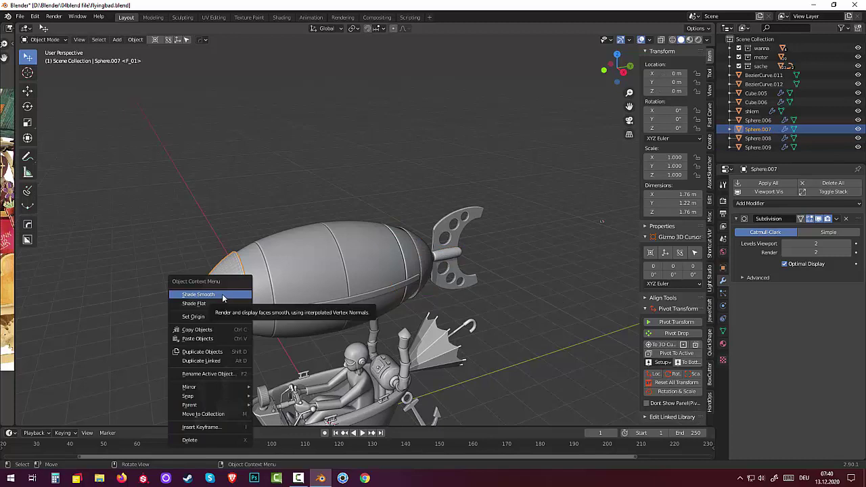
left_click(225, 295)
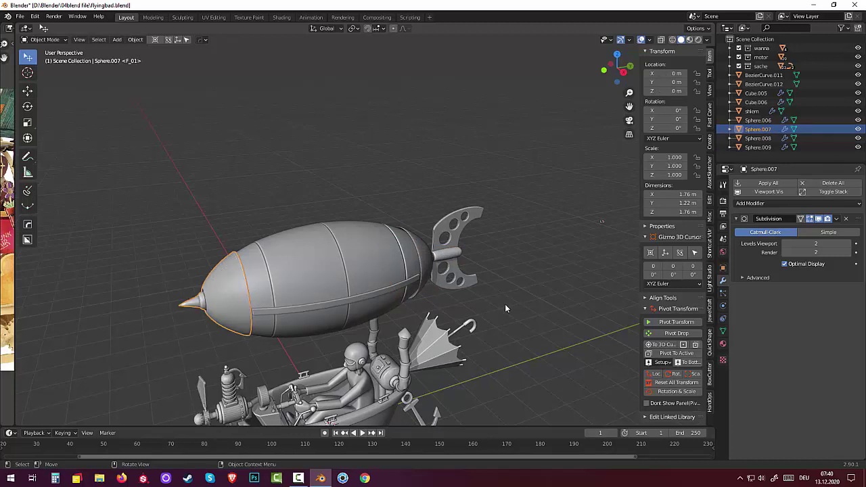
Apply Shade Smooth to the balloon's rear cap, then deselect it.
middle_click_drag(505, 309, 386, 300)
left_click(331, 276)
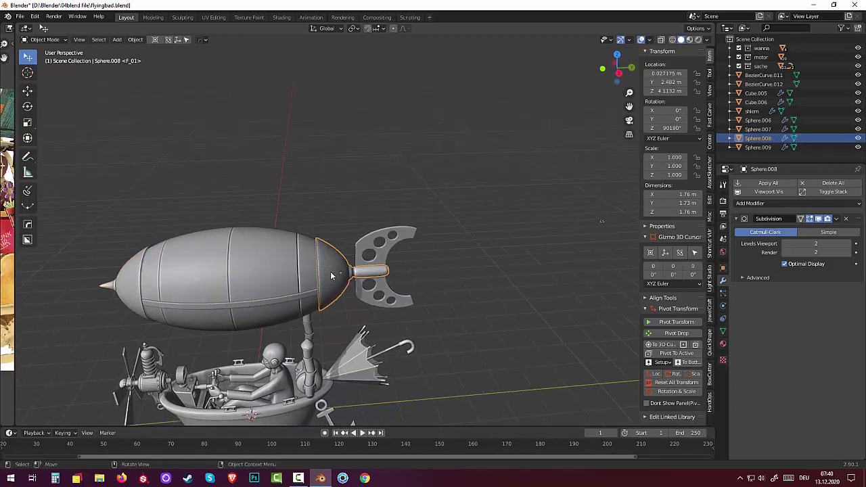
right_click(331, 276)
left_click(333, 277)
left_click(480, 313)
mouse_move(479, 314)
middle_mouse_down()
mouse_move(490, 329)
mouse_move(496, 295)
mouse_move(480, 322)
middle_mouse_up()
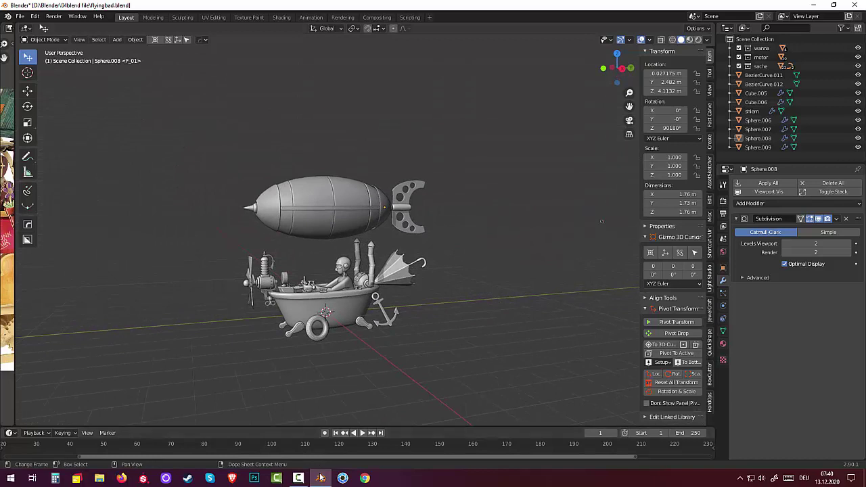
left_click(297, 479)
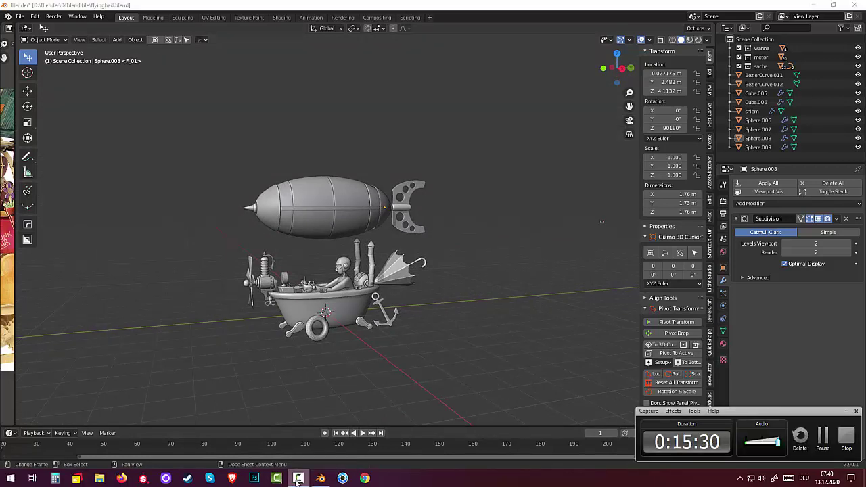
Select the balloon body, tail fins, nose cone and tail cap together.
left_click(298, 479)
left_click(310, 230)
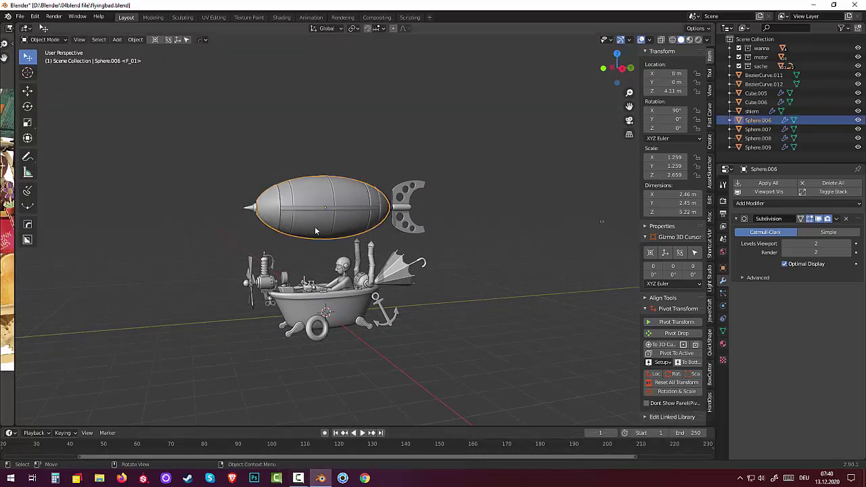
left_click(405, 232, "shift")
left_click(402, 222, "shift")
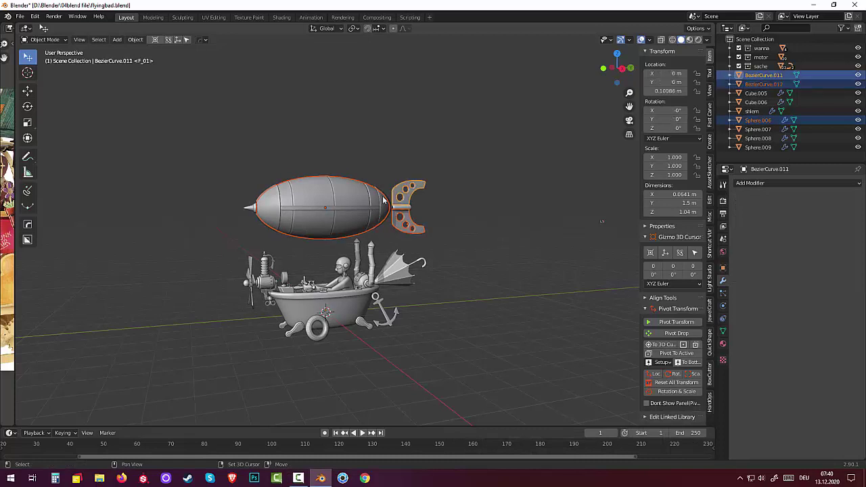
left_click(253, 207, "shift")
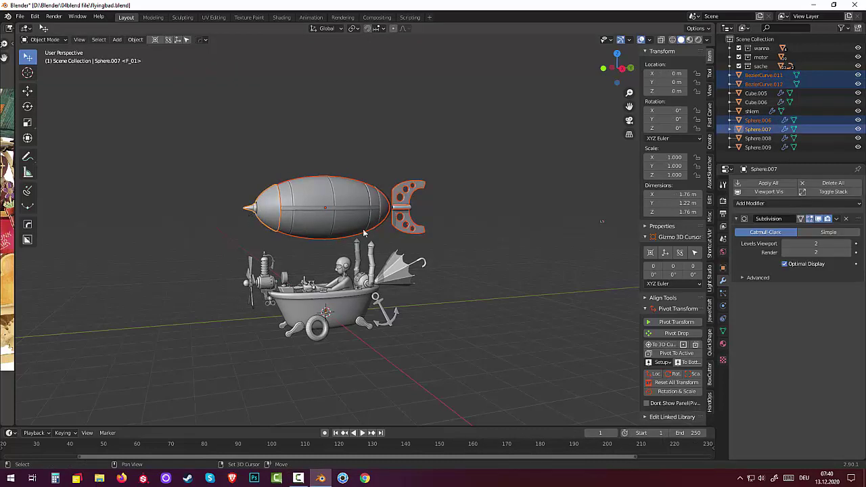
left_click(387, 209, "shift")
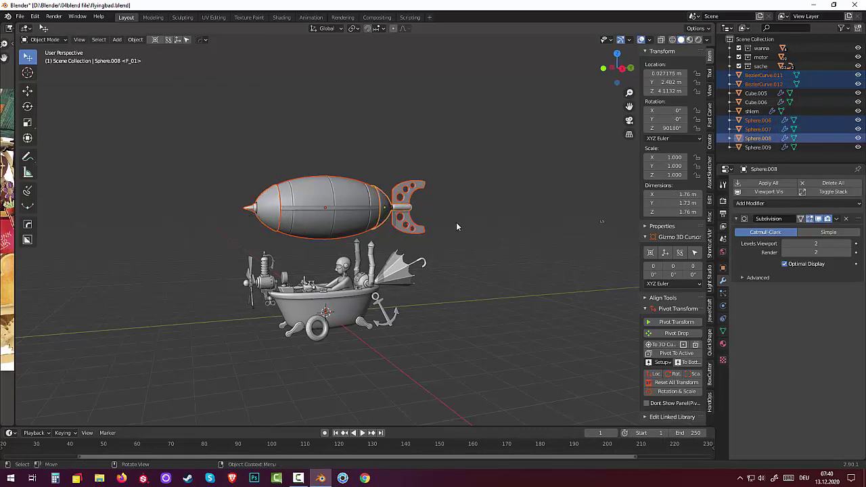
Scale the balloon parts up by 1.128 and start moving them up along Z.
key("s")
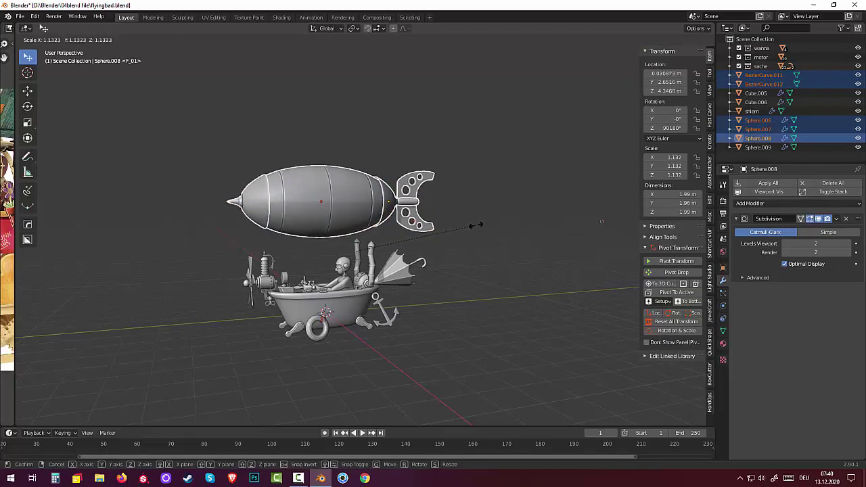
left_click(475, 227)
middle_click_drag(571, 232, 565, 218)
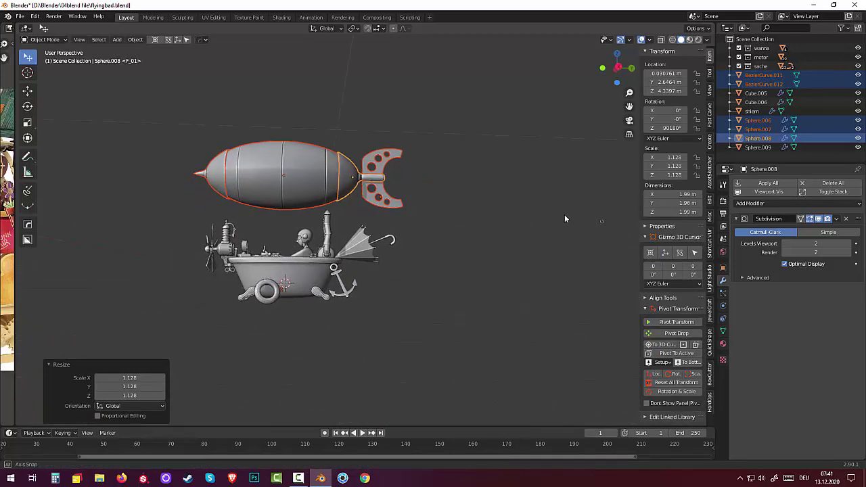
middle_click_drag(565, 219, 568, 217)
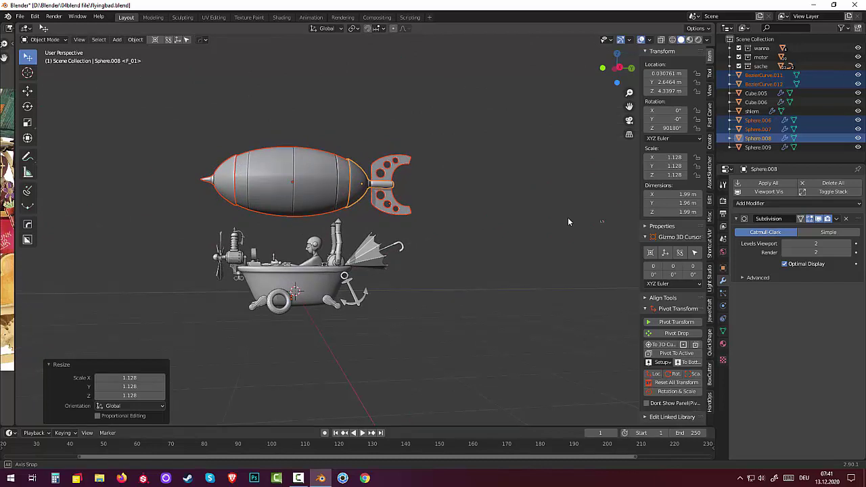
middle_click_drag(567, 218, 568, 217)
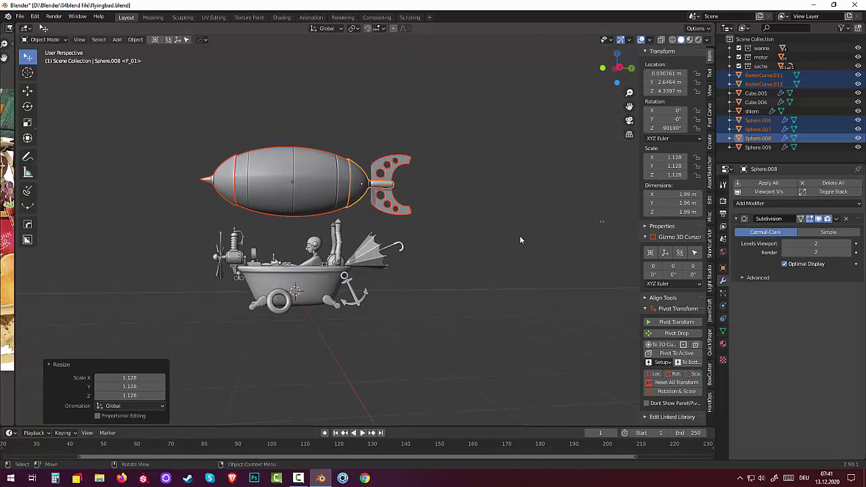
key("g")
key("z")
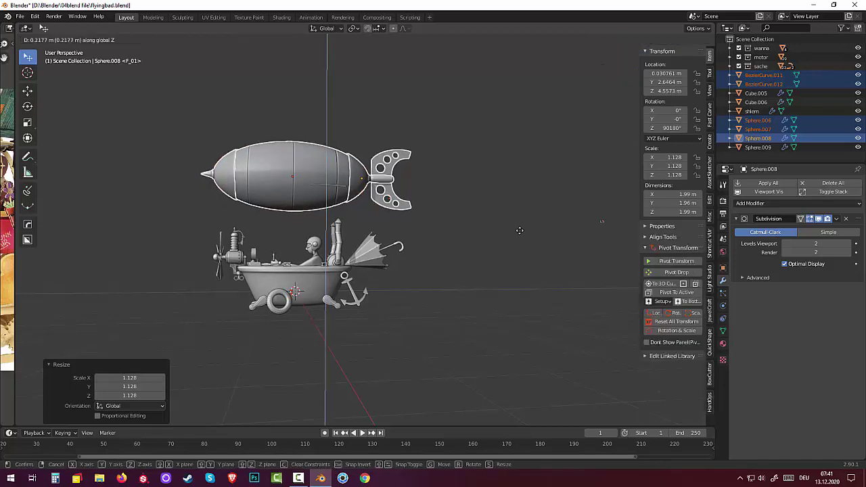
Confirm the balloon raised 0.2177 m above the bathtub and deselect it.
left_click(518, 230)
left_click(510, 240)
middle_click_drag(509, 244, 524, 260)
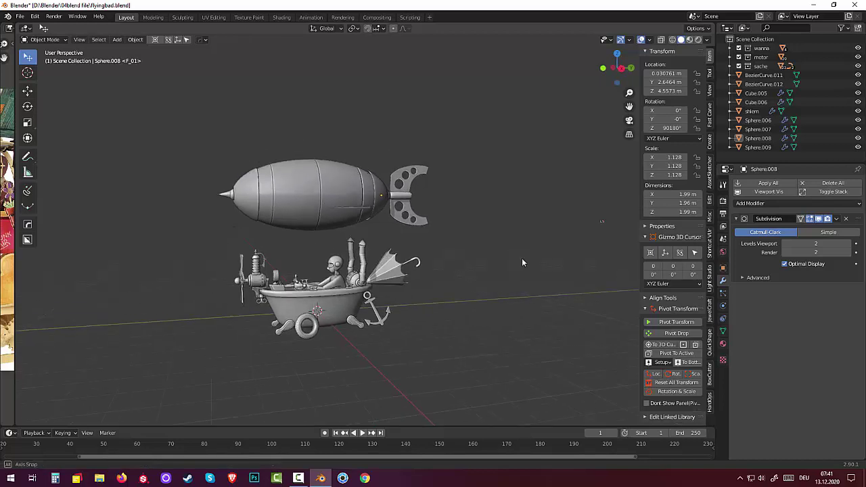
scroll(514, 277, "up", 1)
scroll(506, 289, "up", 2)
scroll(460, 295, "up", 3)
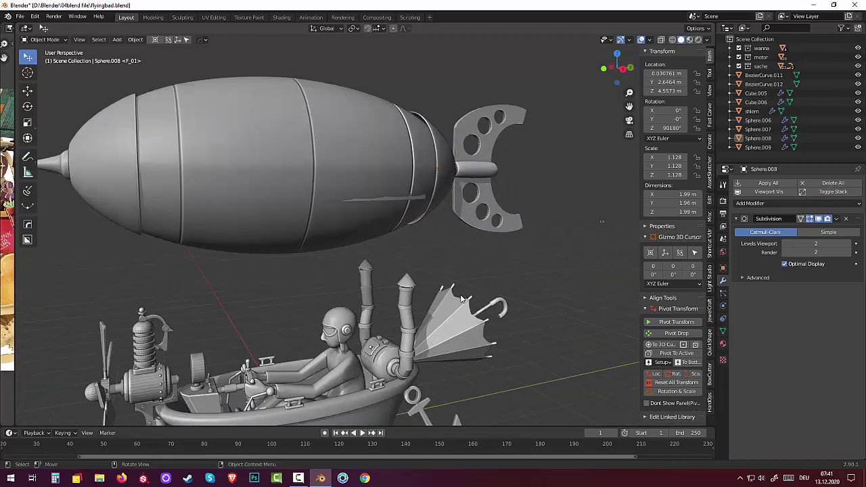
Select the thin side strip Sphere.009 on the balloon.
middle_click_drag(462, 298, 419, 292)
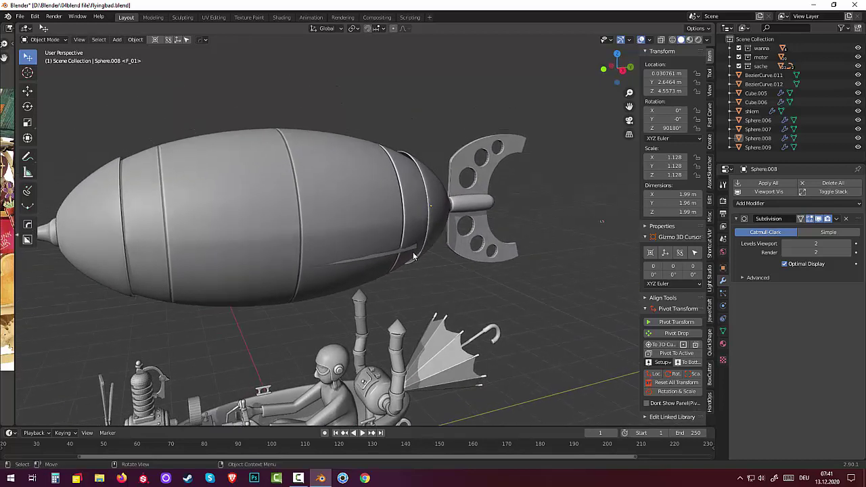
left_click(412, 251)
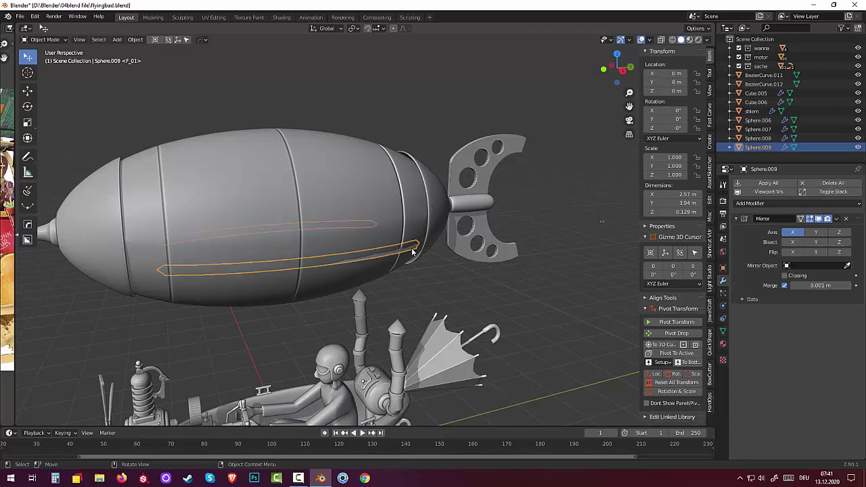
mouse_move(412, 252)
middle_mouse_down()
mouse_move(411, 243)
mouse_move(410, 252)
middle_mouse_up()
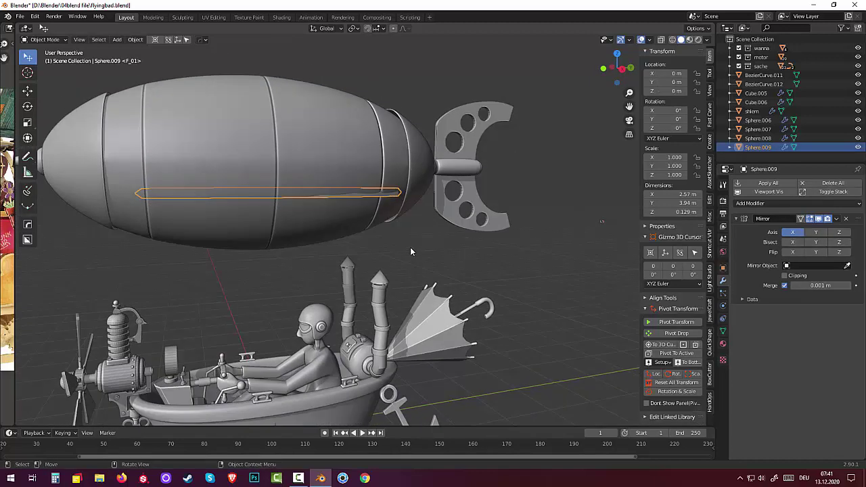
Undo five recent balloon edits, restoring the pointed nose and seam strip.
key("ctrl+z")
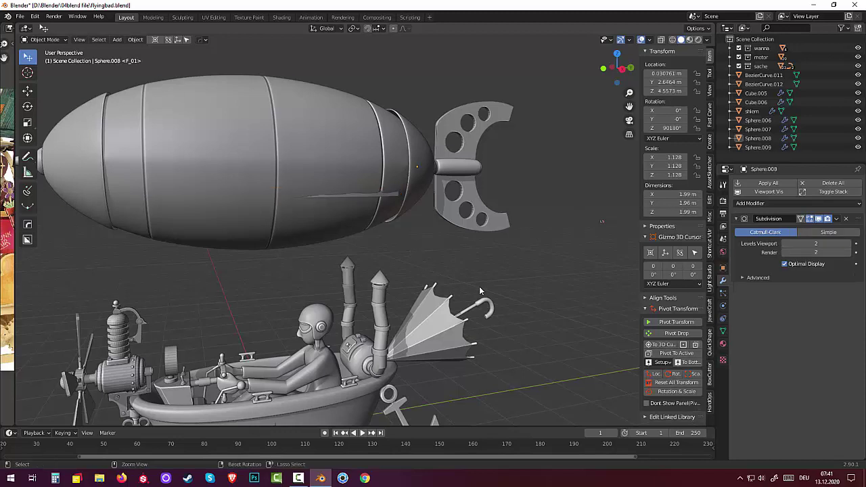
key("ctrl+z")
key("ctrl+z")
key("ctrl+z")
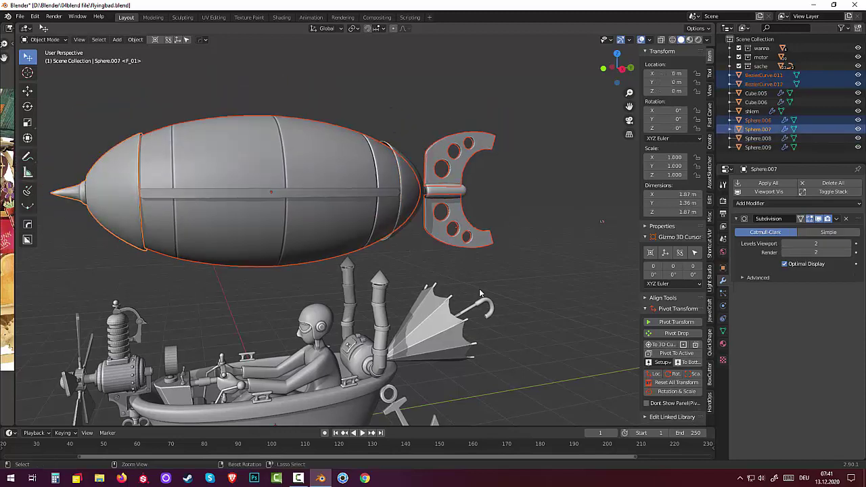
key("ctrl+z")
key("ctrl+z")
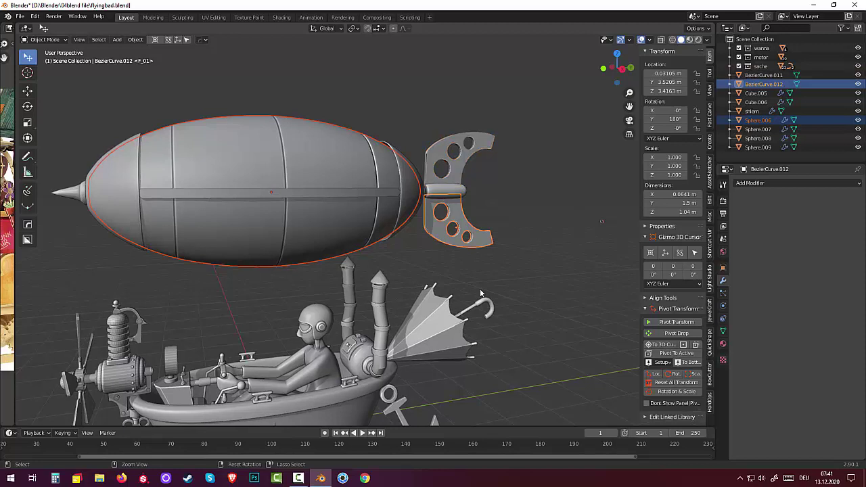
key("ctrl+z")
key("ctrl+z")
key("ctrl+z")
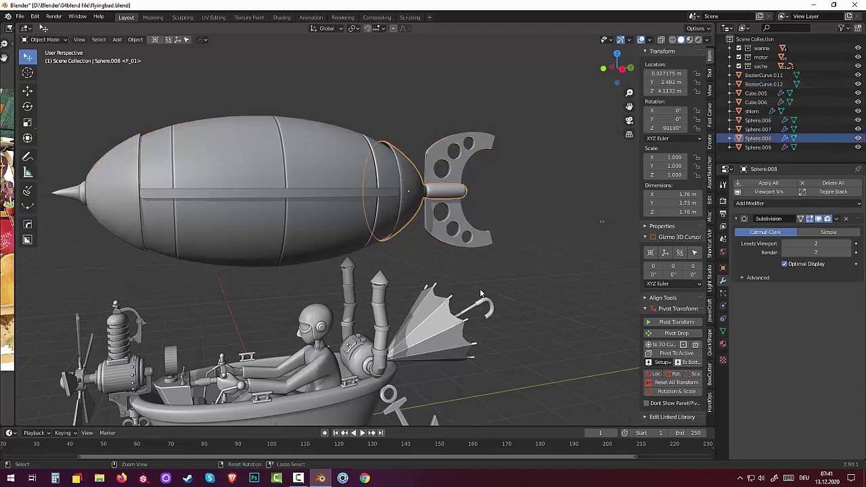
key("ctrl+z")
key("ctrl+z")
key("ctrl+z")
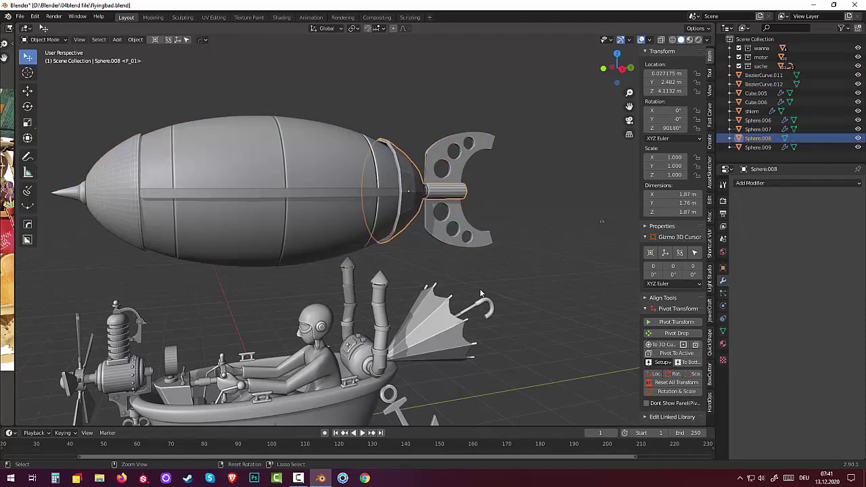
left_click(306, 197)
mouse_move(307, 202)
middle_mouse_down()
mouse_move(417, 271)
mouse_move(365, 268)
middle_mouse_up()
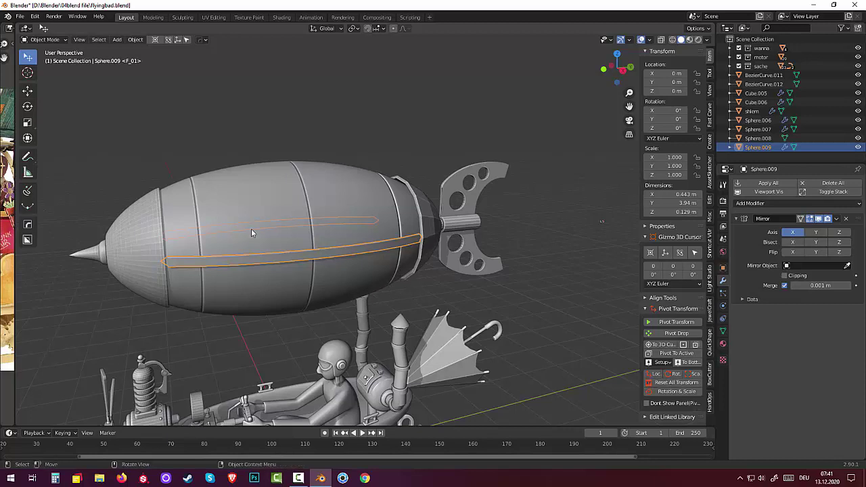
Shade the nose cone Sphere.007 smooth and select the rear ring Sphere.008.
left_click(141, 240)
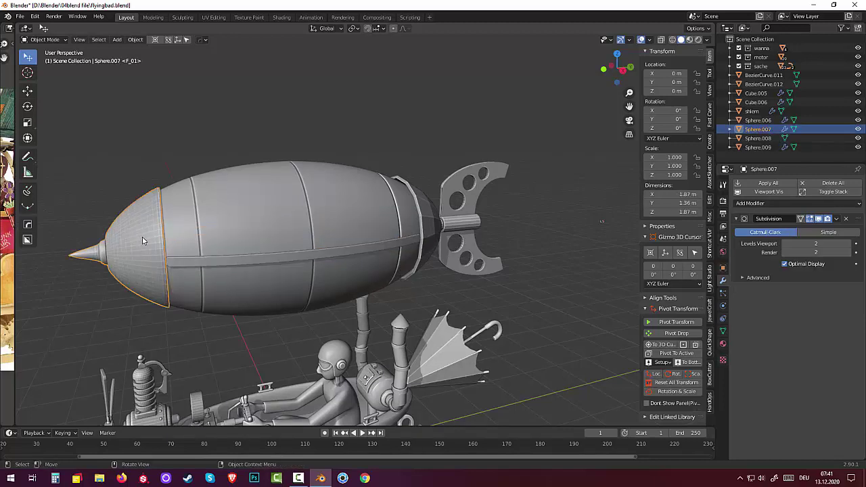
right_click(143, 236)
left_click(141, 235)
left_click(426, 228)
left_click(772, 183)
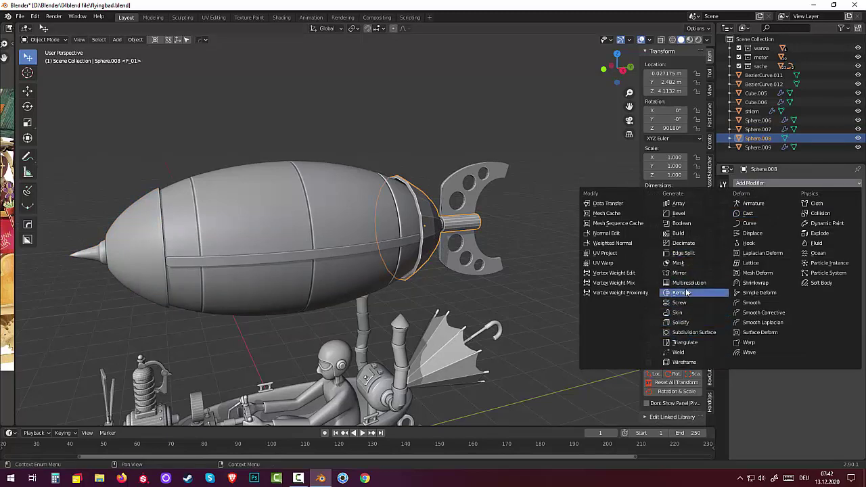
Give the rear ring Sphere.008 a level-2 Subdivision Surface modifier and smooth shading.
left_click(679, 332)
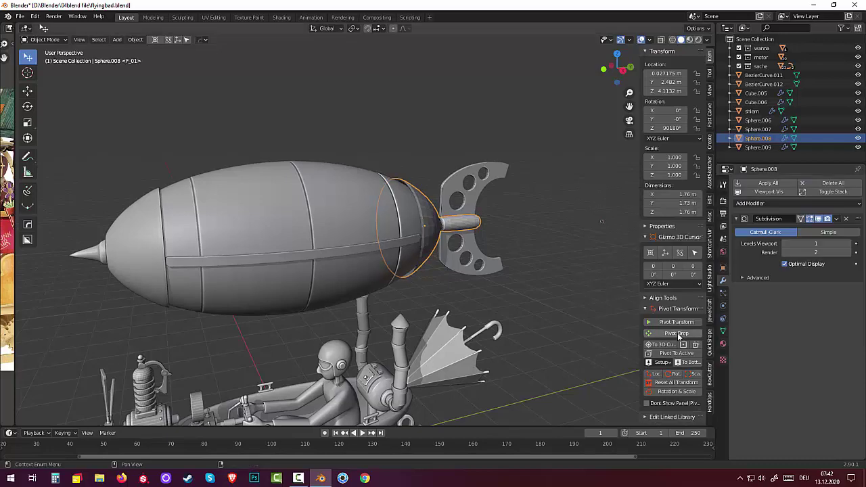
left_click(850, 246)
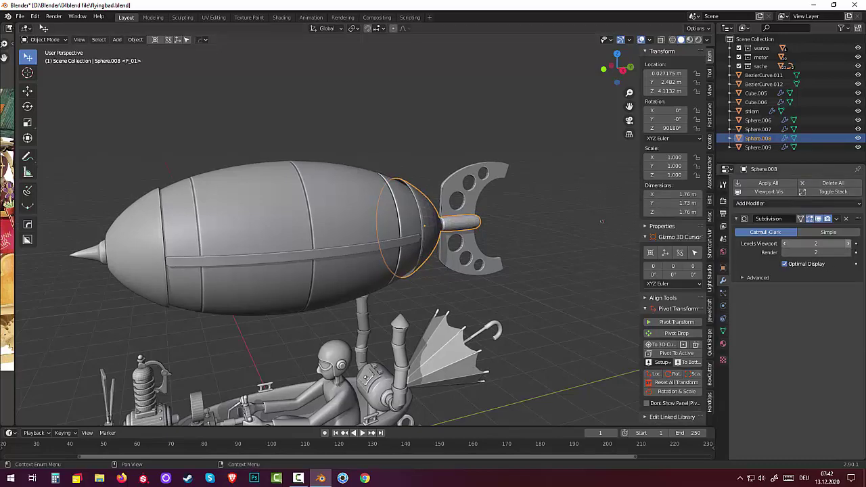
middle_click_drag(596, 277, 582, 285)
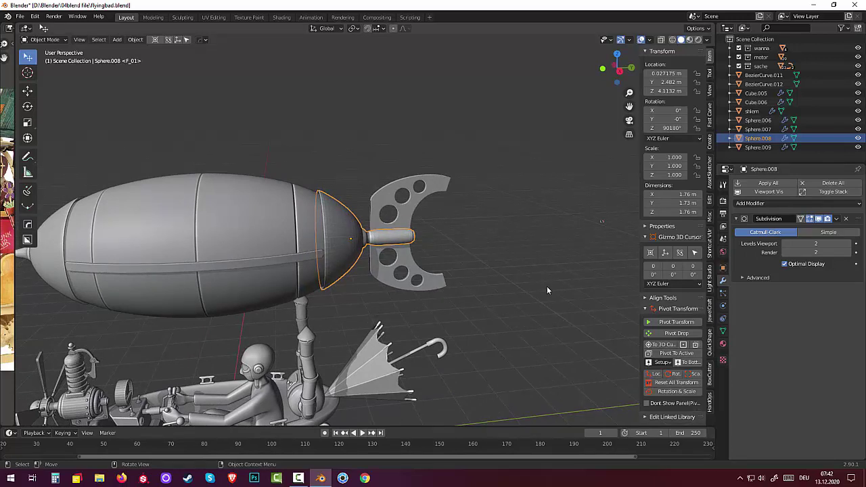
right_click(334, 230)
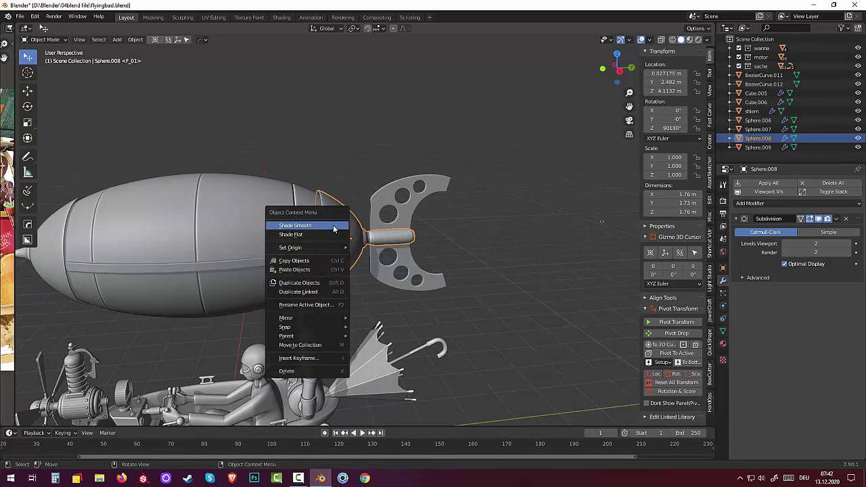
left_click(321, 227)
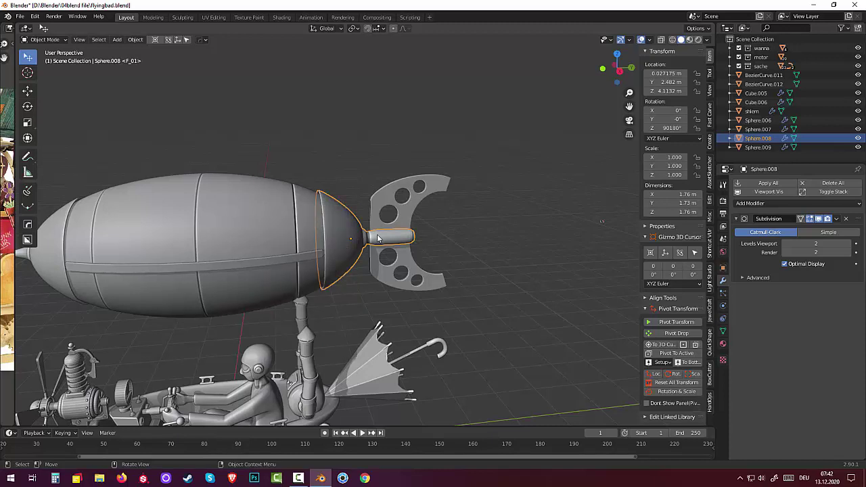
left_click(39, 40)
In Edit Mode, slide one connector-cylinder edge loop close to the flange.
left_click(45, 60)
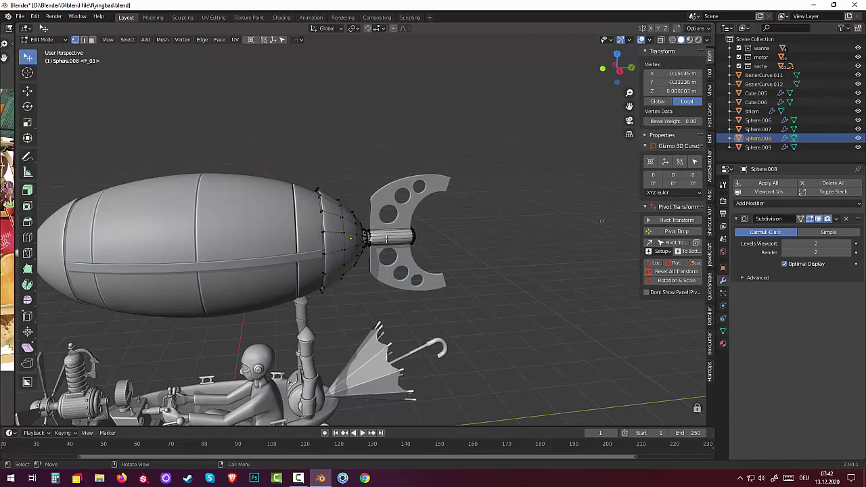
left_click(386, 238, "alt")
key("g")
key("g")
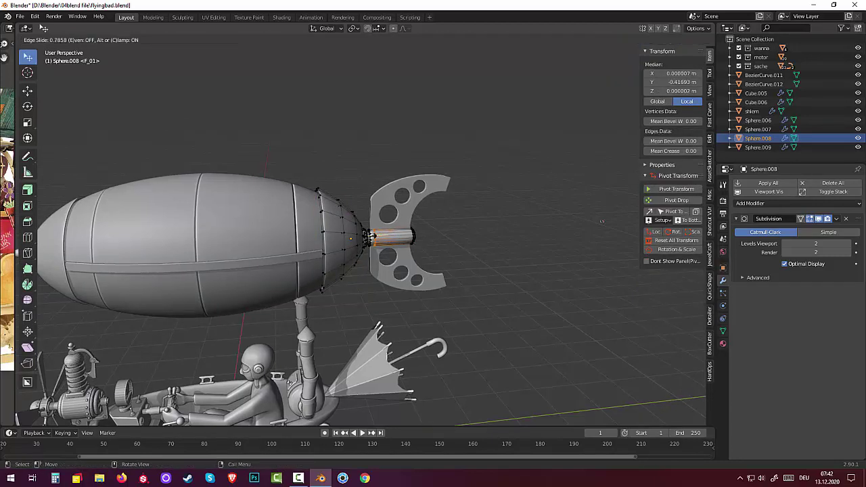
left_click(370, 237)
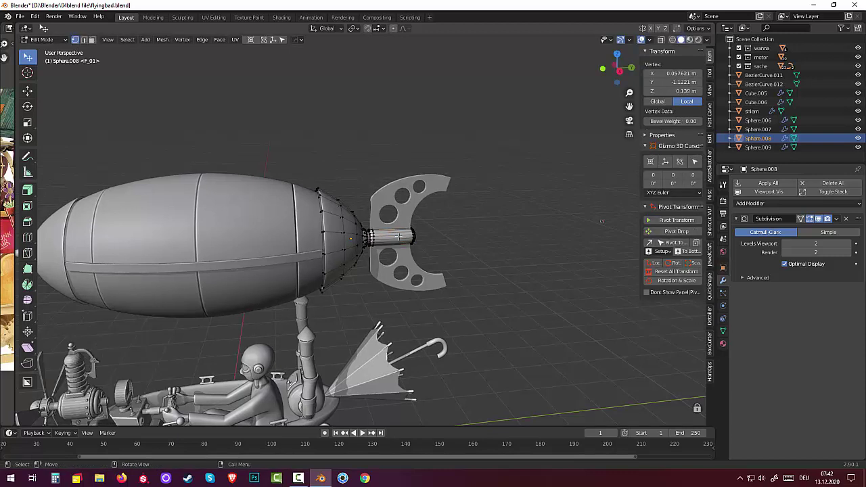
Slide the second edge loop toward the cylinder's end and return to Object Mode.
left_click(398, 237, "alt")
key("g")
key("g")
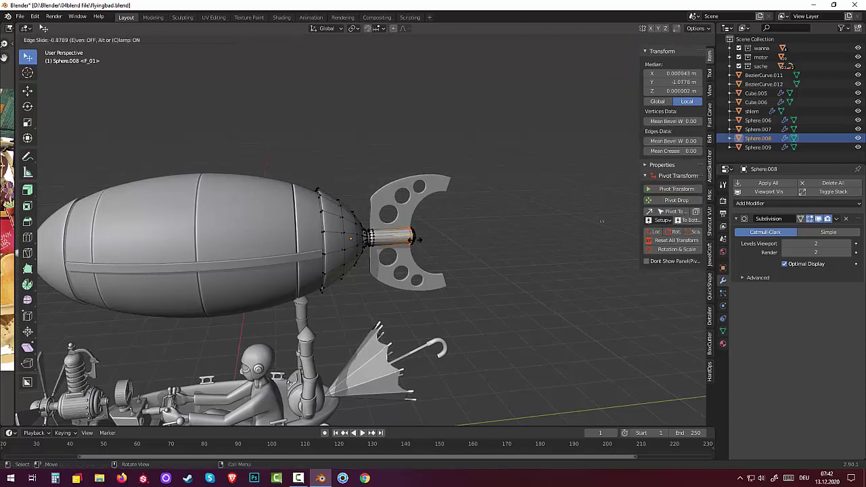
left_click(419, 239)
left_click(506, 241)
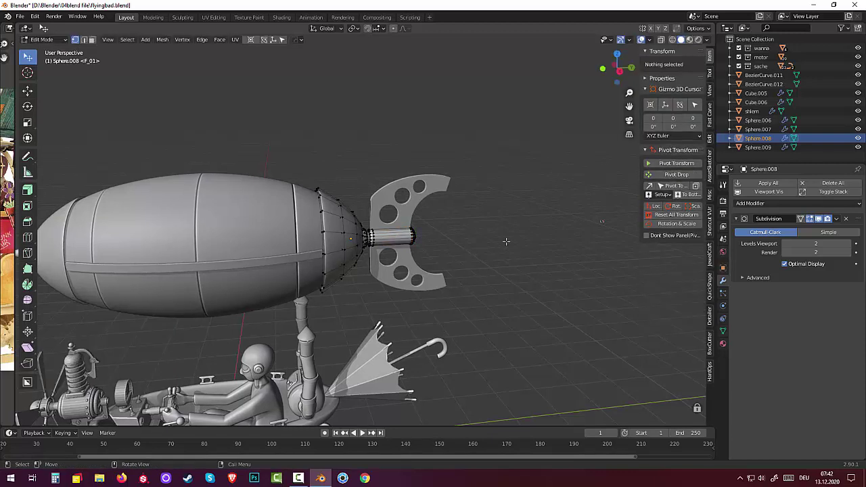
middle_click_drag(507, 240, 505, 242)
scroll(506, 242, "down", 2)
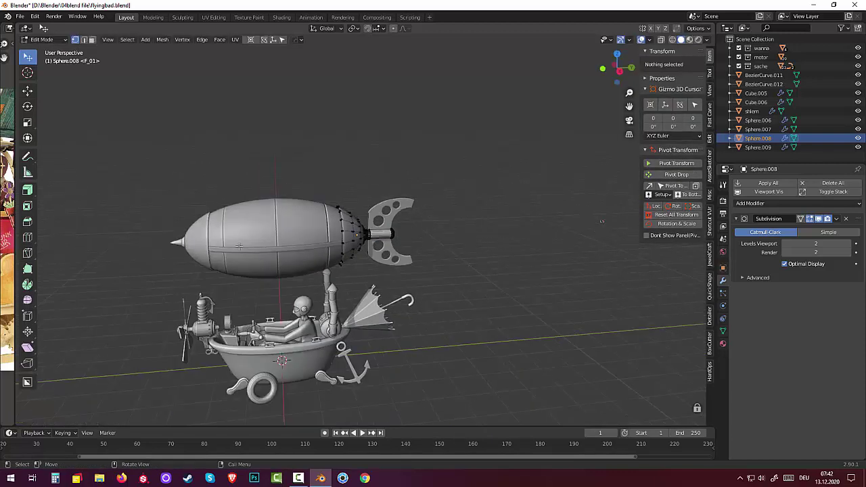
left_click(45, 40)
left_click(46, 50)
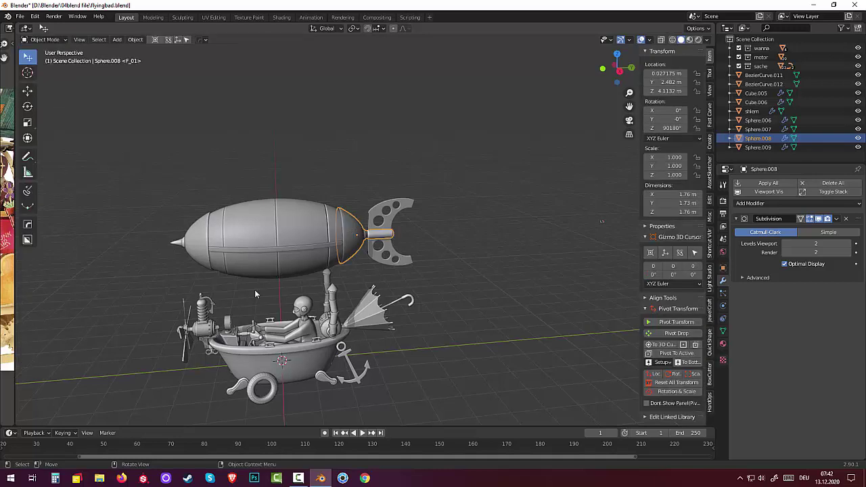
Select the balloon band, nose cone, both tail fins and balloon body together.
left_click(278, 253, "shift")
left_click(199, 246, "shift")
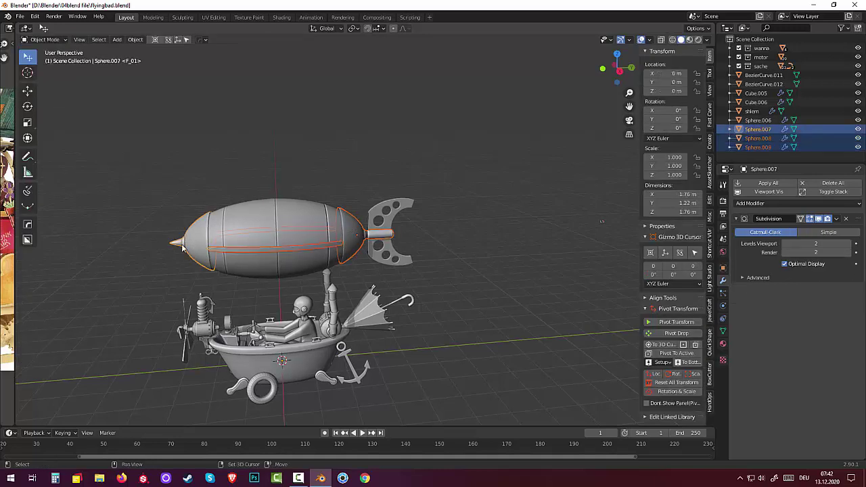
left_click(388, 230, "shift")
left_click(384, 256, "shift")
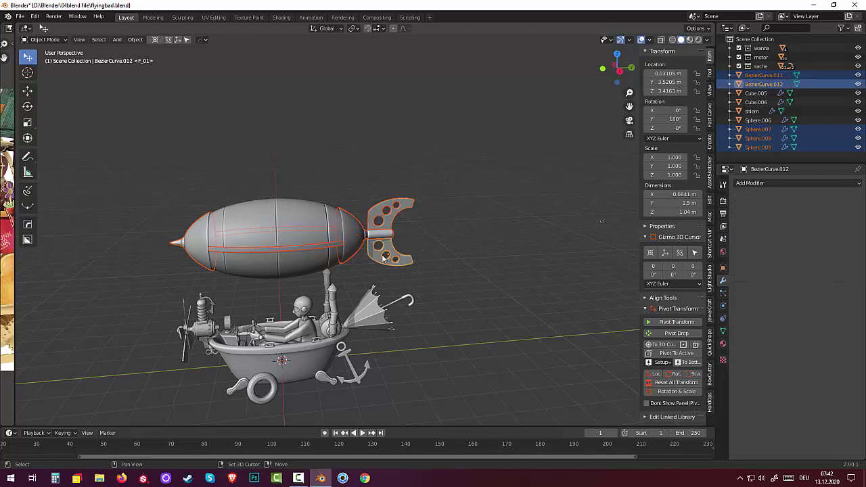
left_click(473, 256)
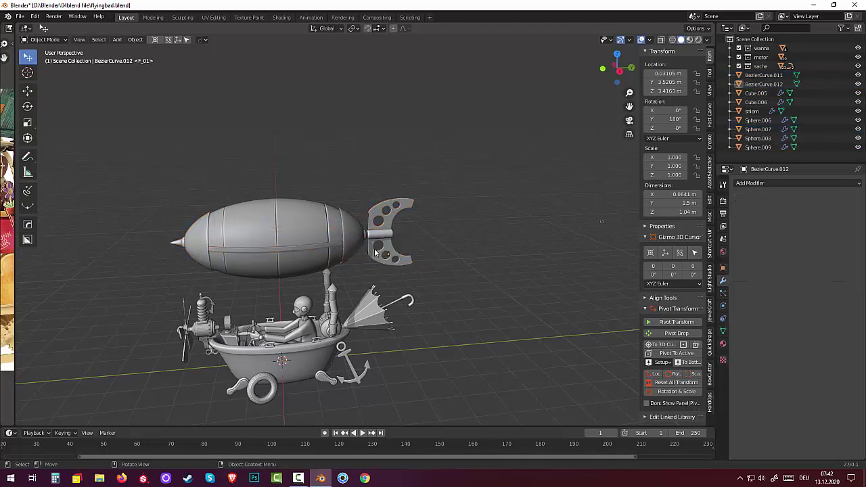
key("ctrl+z")
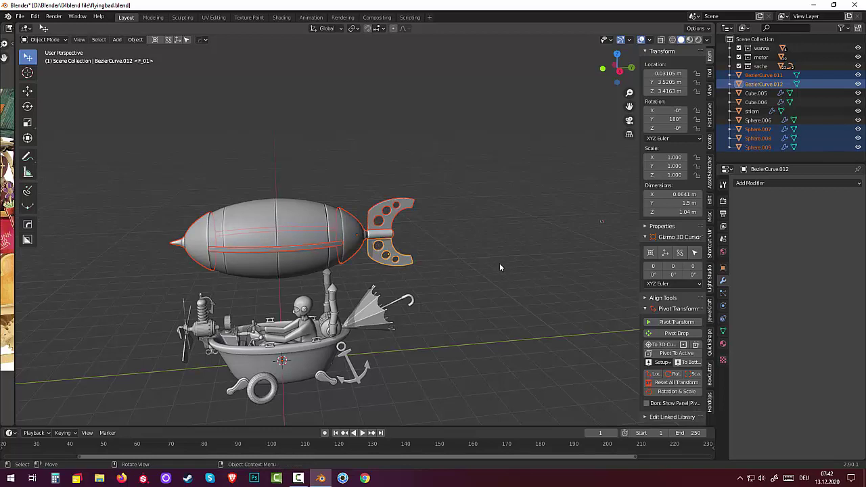
key("s")
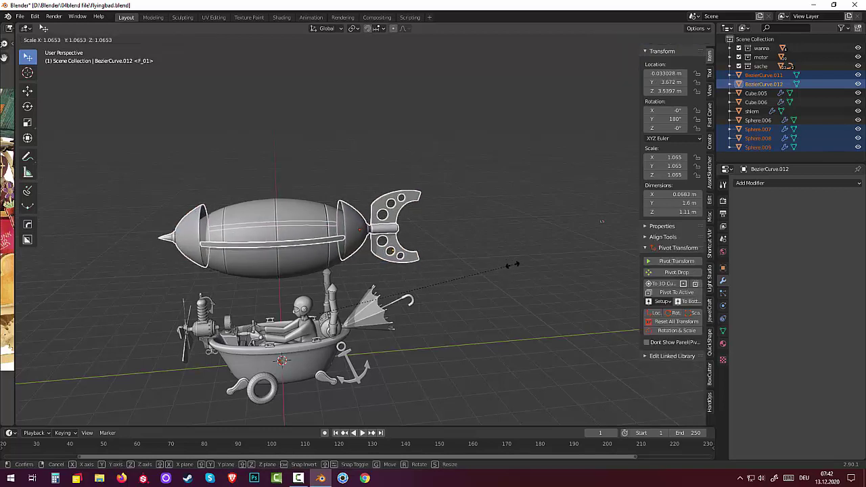
key("Escape")
left_click(312, 224, "shift")
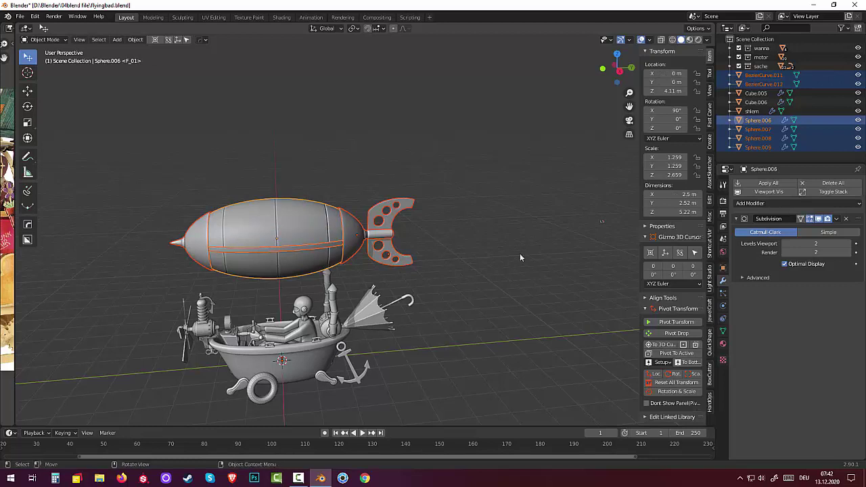
Scale the balloon assembly by 1.110, raise it 0.298 m, and view from the right.
key("s")
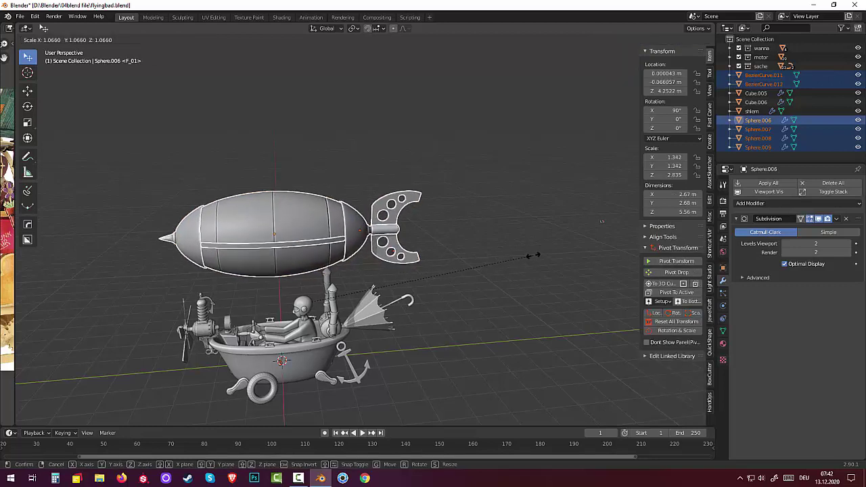
left_click(541, 260)
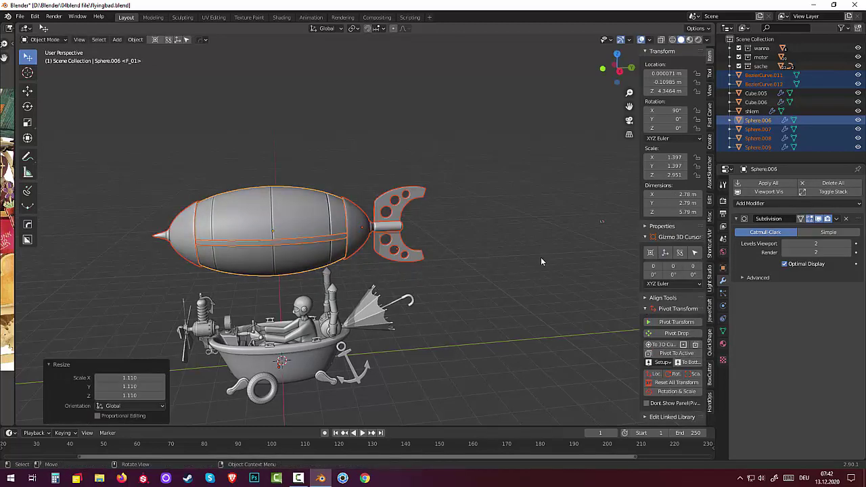
key("g")
key("z")
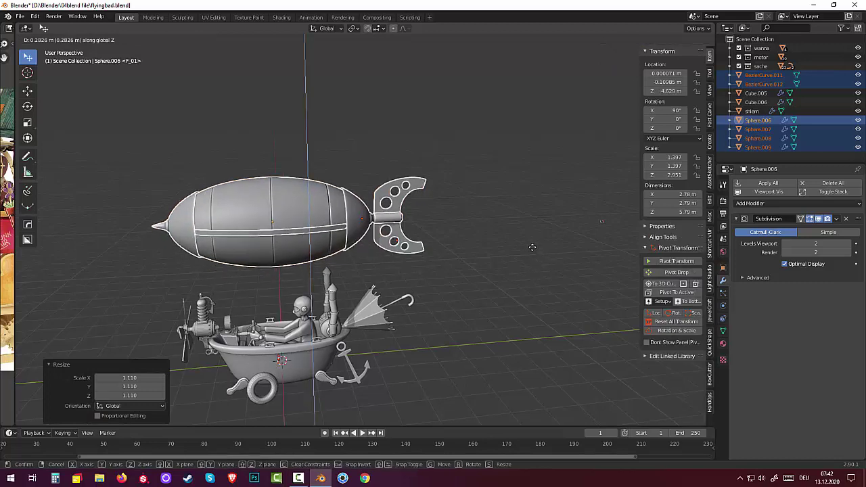
left_click(529, 249)
key("KP_3")
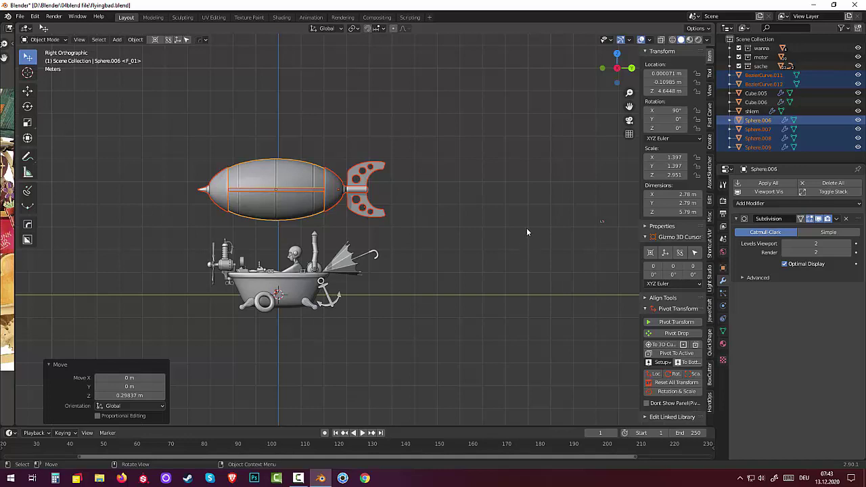
Shrink the balloon assembly to 0.976 of its size, then deselect and zoom in.
key("s")
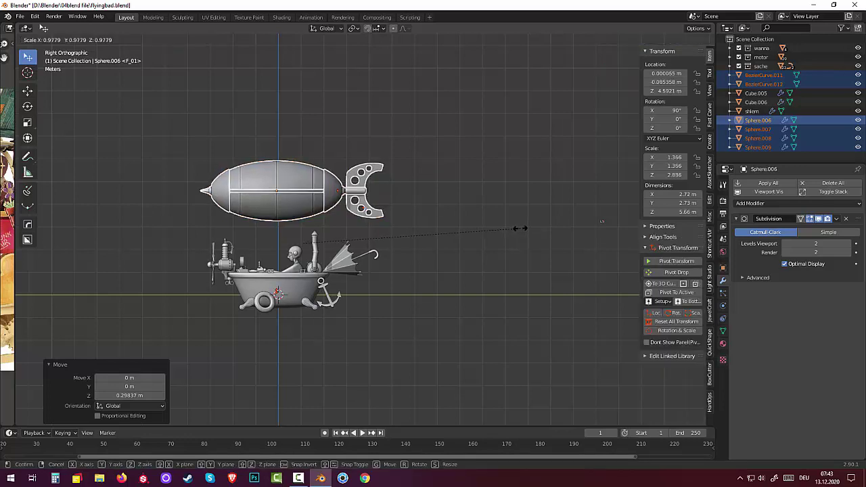
right_click(519, 228)
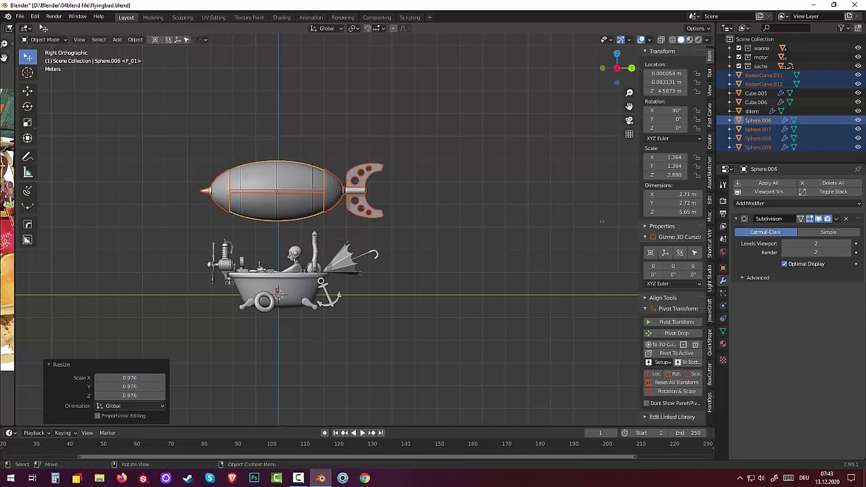
left_click(464, 273)
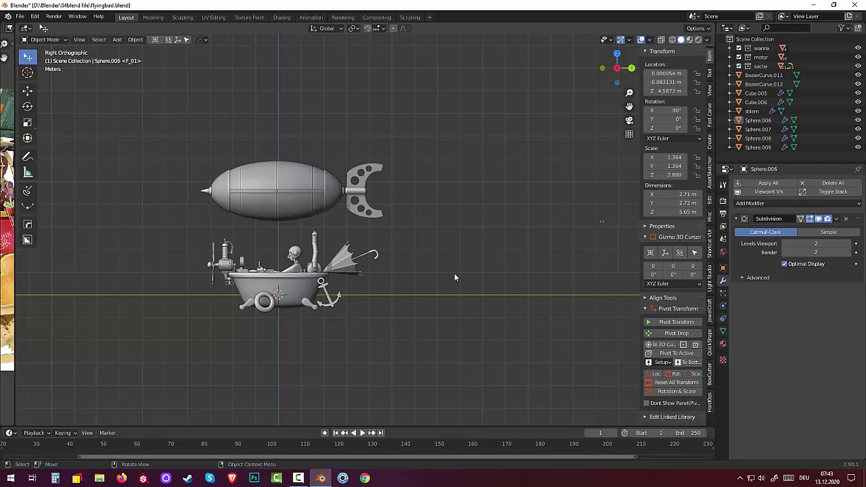
scroll(223, 216, "up", 2)
scroll(224, 211, "up", 1)
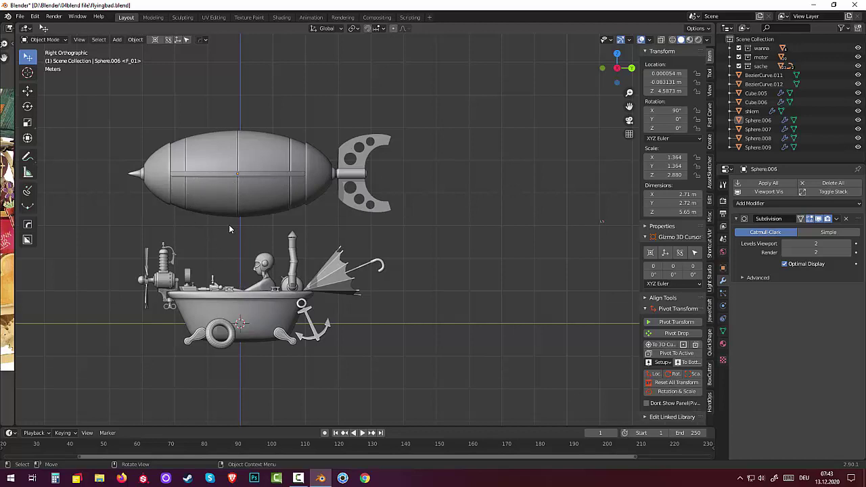
left_click(231, 291)
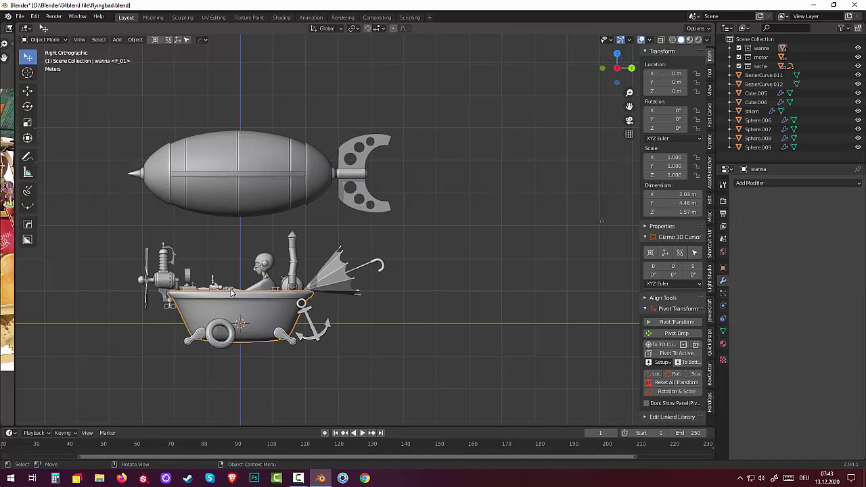
left_click(231, 291)
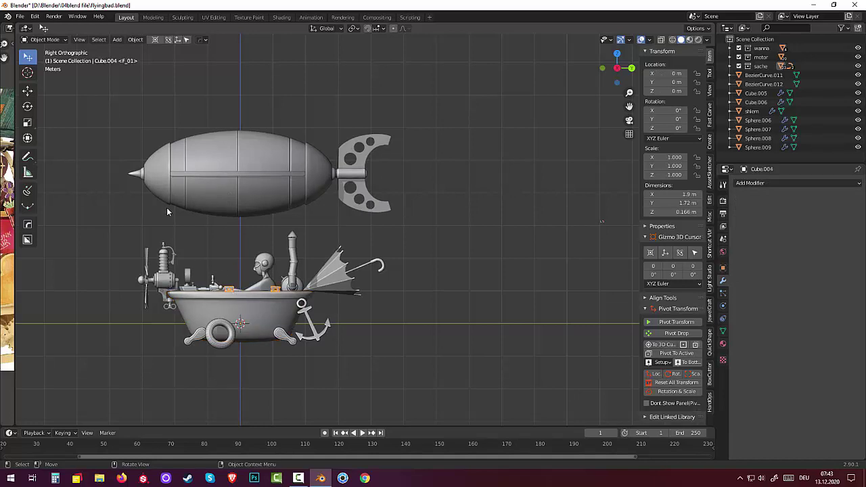
left_click(44, 40)
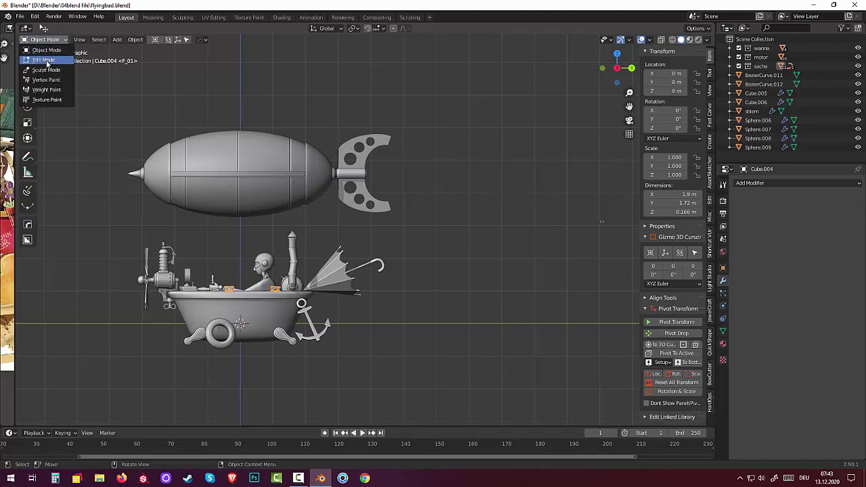
left_click(44, 60)
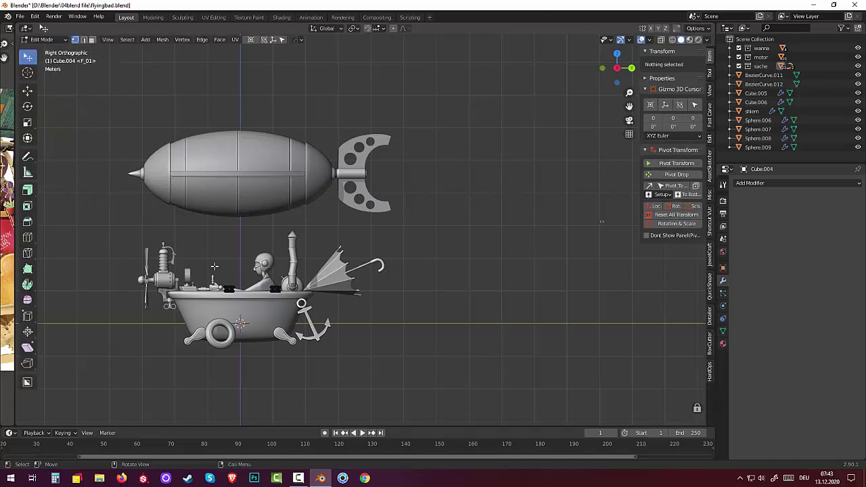
scroll(328, 283, "up", 2)
mouse_move(328, 283)
middle_mouse_down()
mouse_move(318, 320)
mouse_move(340, 255)
middle_mouse_up()
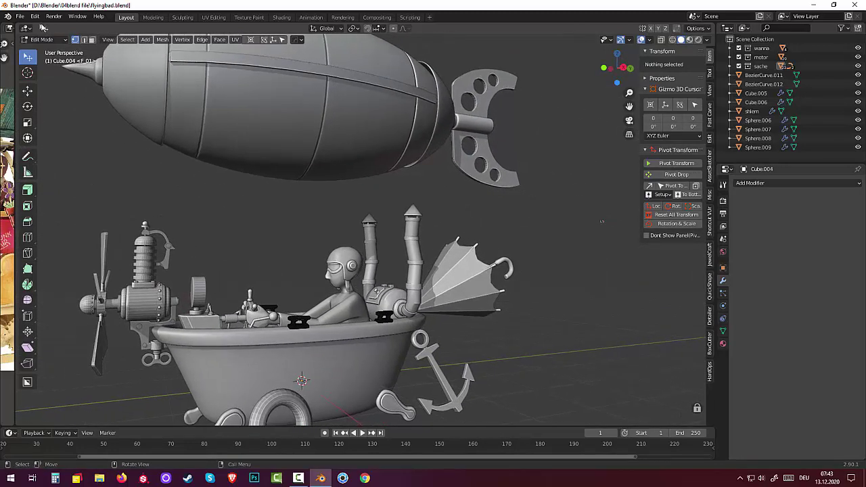
left_click(24, 40)
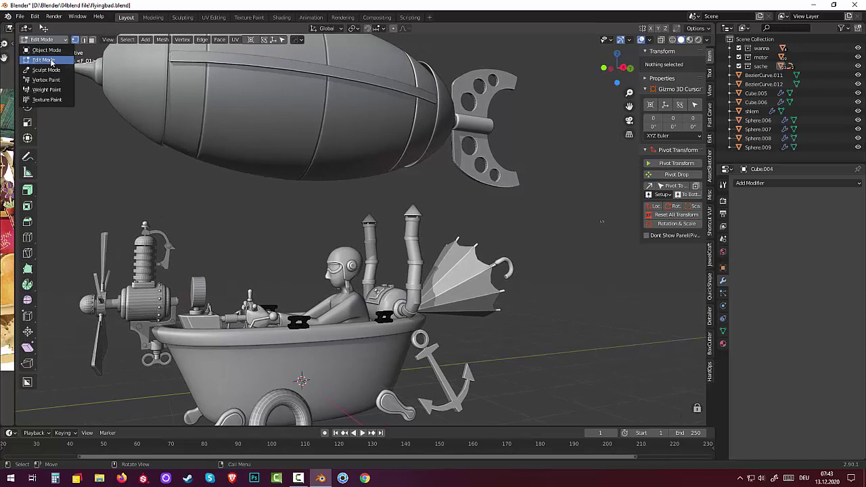
left_click(46, 50)
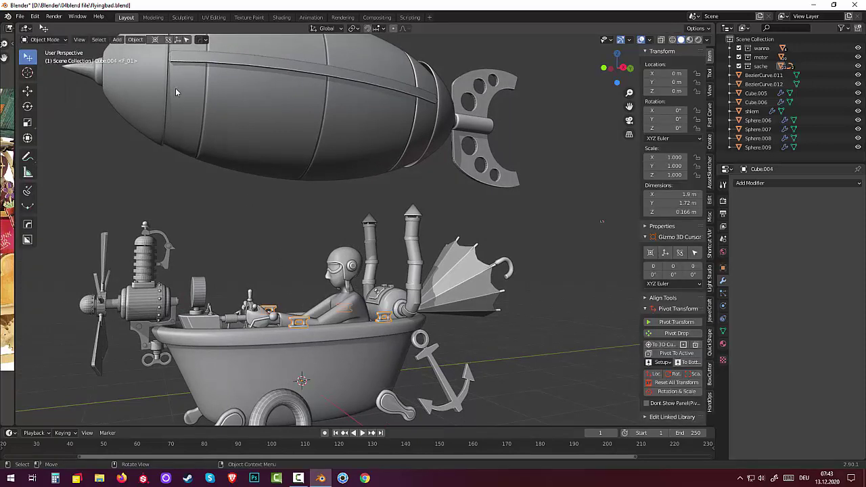
left_click(122, 42)
Try Object > Join on the fittings (it fails), then edit Cube.004's mesh.
left_click(132, 42)
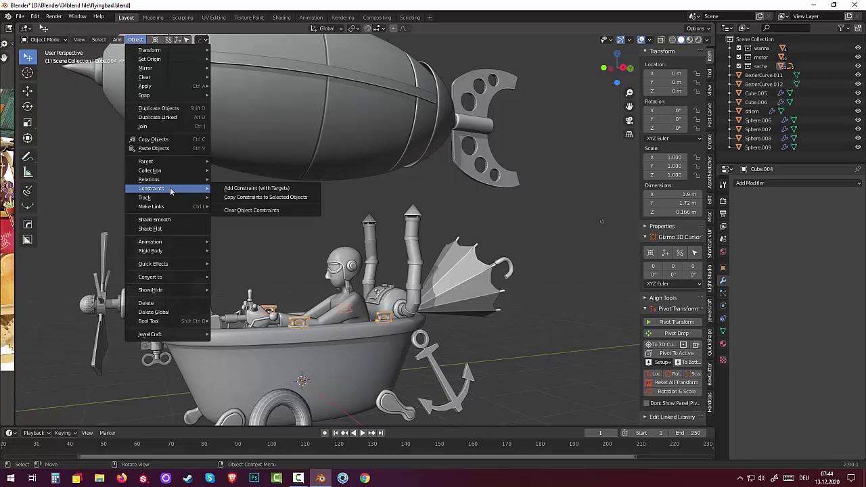
left_click(144, 127)
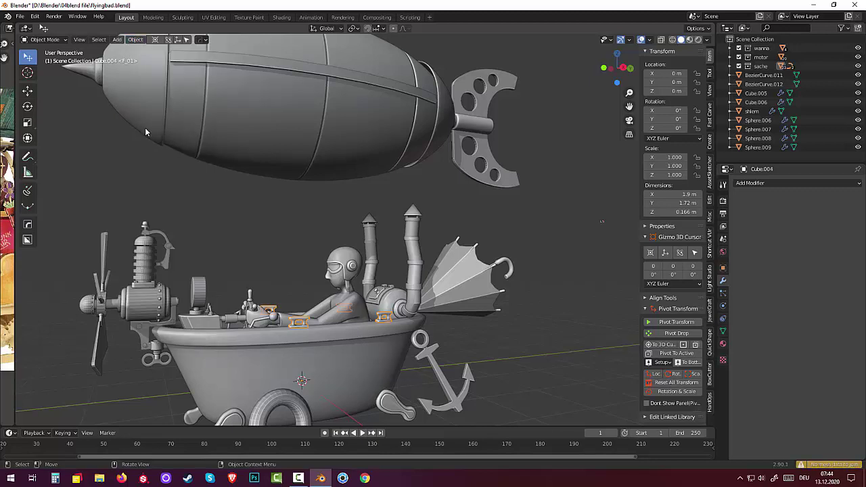
right_click(296, 319)
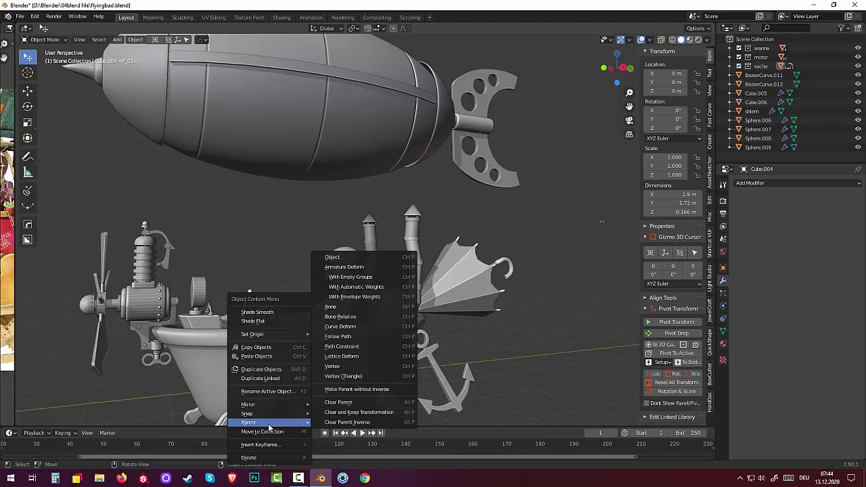
left_click(297, 480)
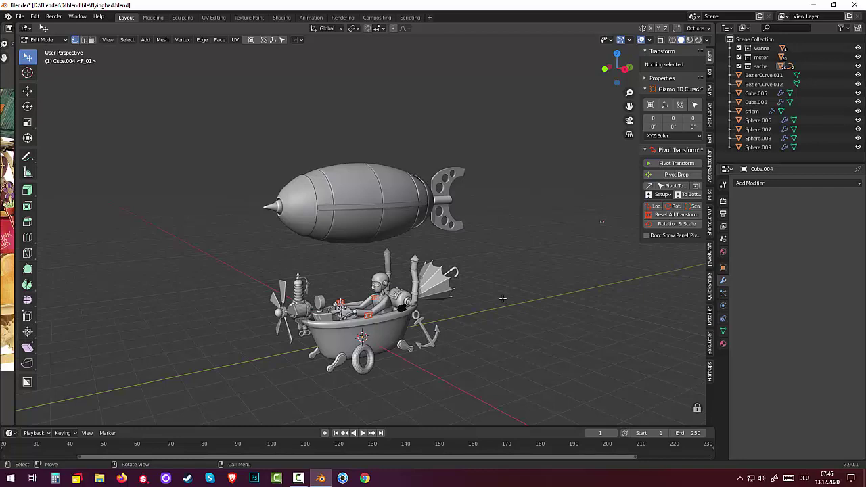
Separate the fittings mesh by loose parts and return to Object Mode.
key("p")
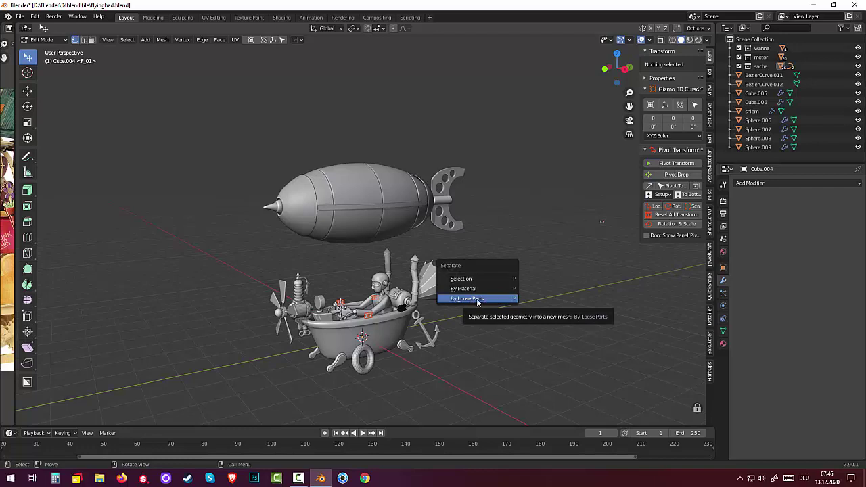
left_click(477, 301)
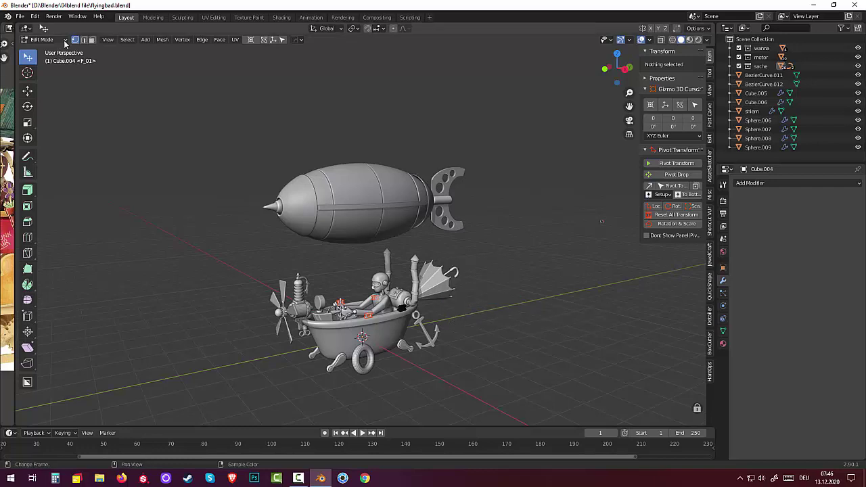
left_click(58, 41)
left_click(47, 52)
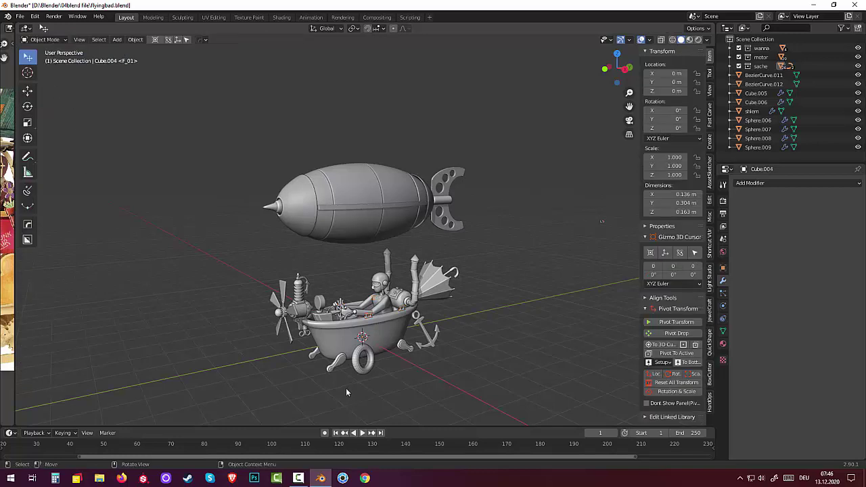
Orbit to a near side view and select the separated fitting Cube.007.
middle_click_drag(346, 392, 332, 381)
scroll(332, 380, "up", 2)
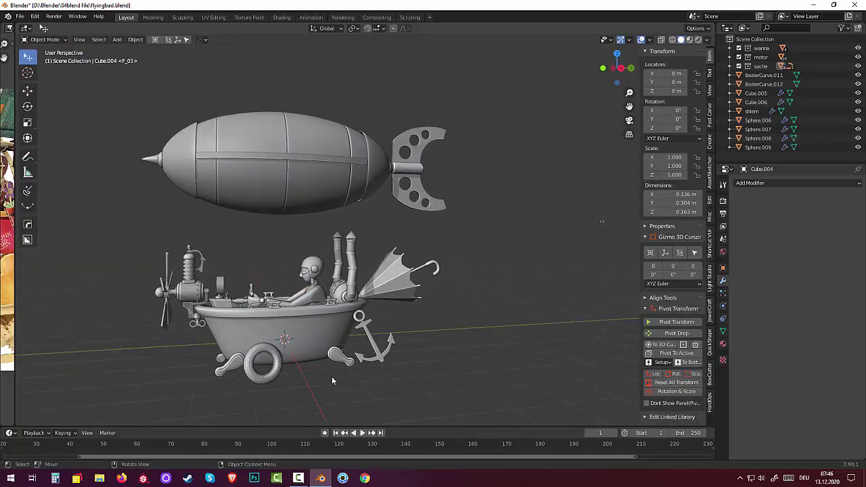
left_click(271, 307)
In right orthographic view, move fitting Cube.009 along global Y on the tub rim.
left_click(270, 298, "shift")
key("KP_3")
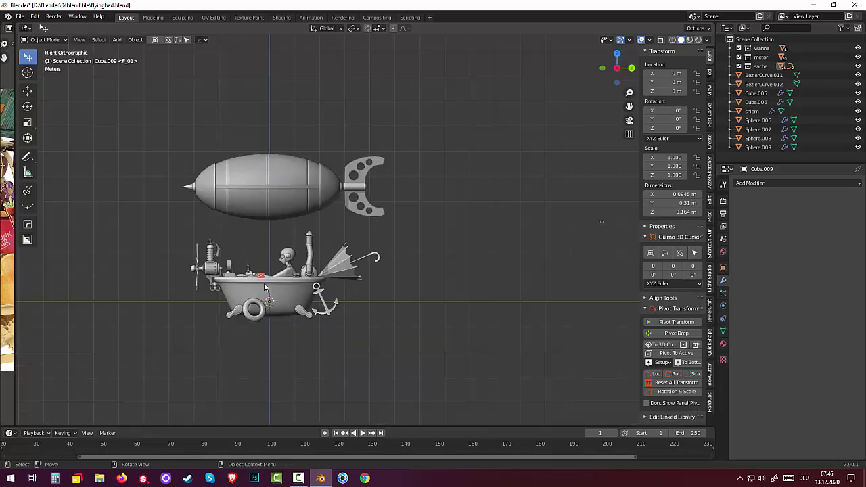
key("g")
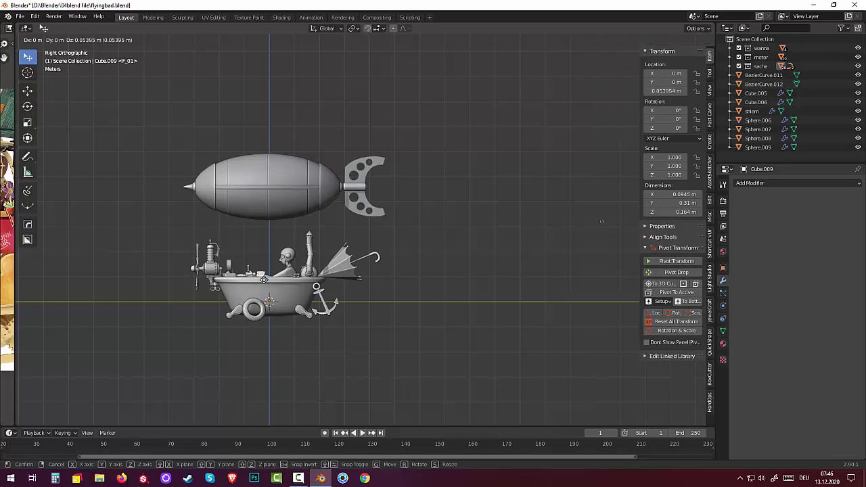
key("y")
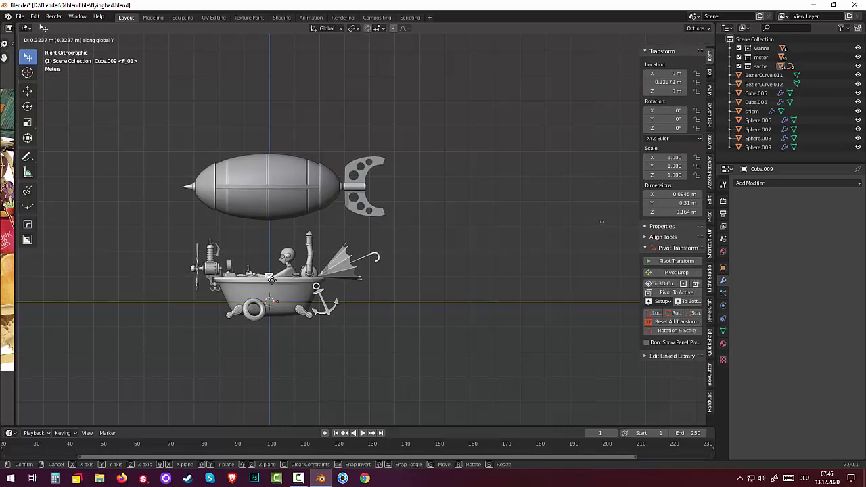
left_click(274, 284)
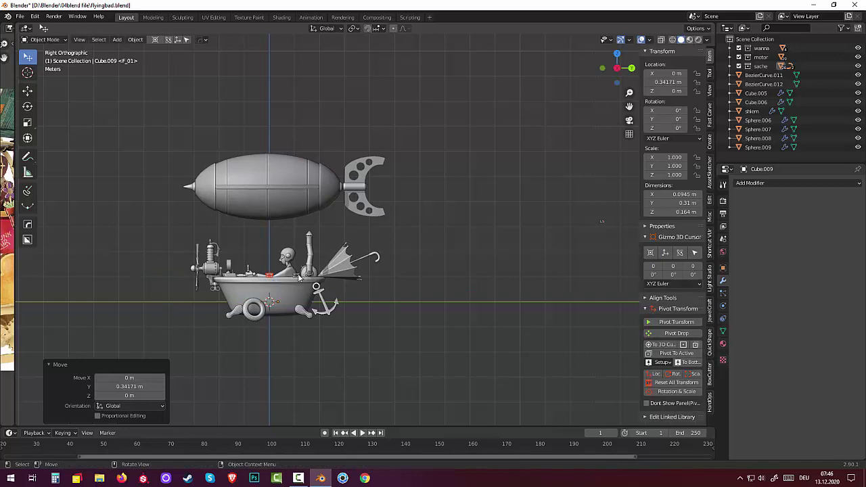
Select fitting Cube.008 and move it 0.07756 m along Y on the rim.
left_click(297, 276)
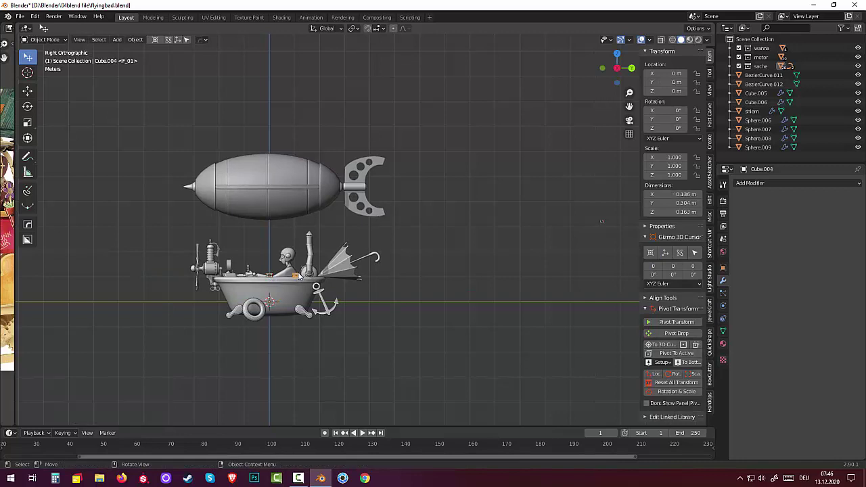
middle_click_drag(298, 283, 311, 325)
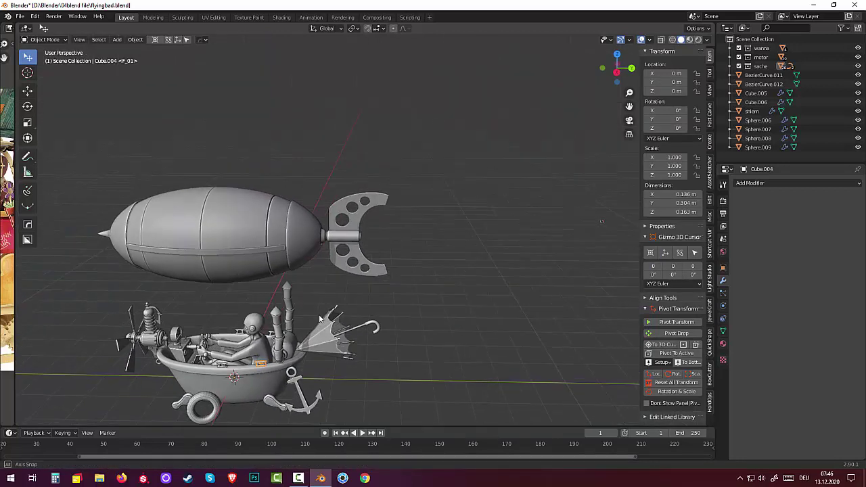
left_click(286, 344)
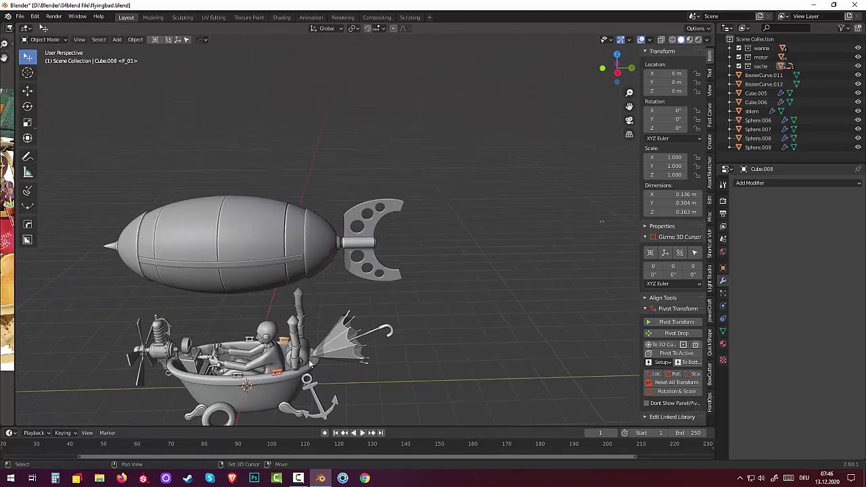
mouse_move(286, 344)
middle_mouse_down()
mouse_move(333, 355)
mouse_move(333, 347)
middle_mouse_up()
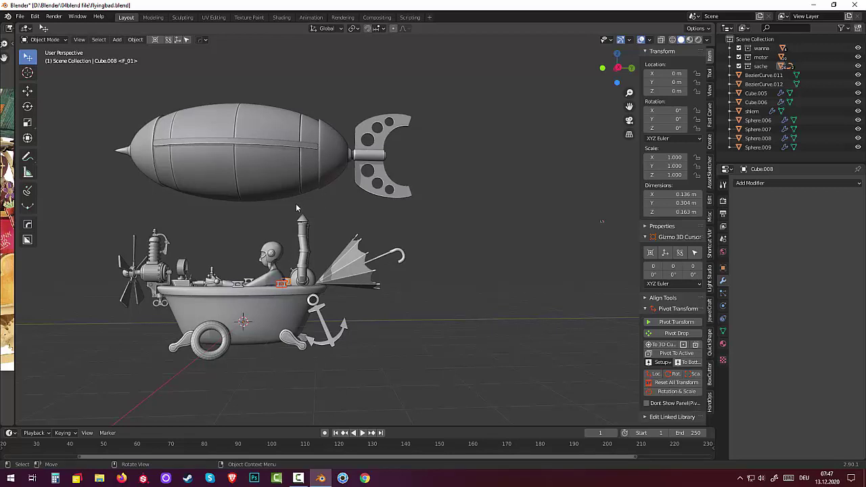
scroll(313, 260, "down", 2)
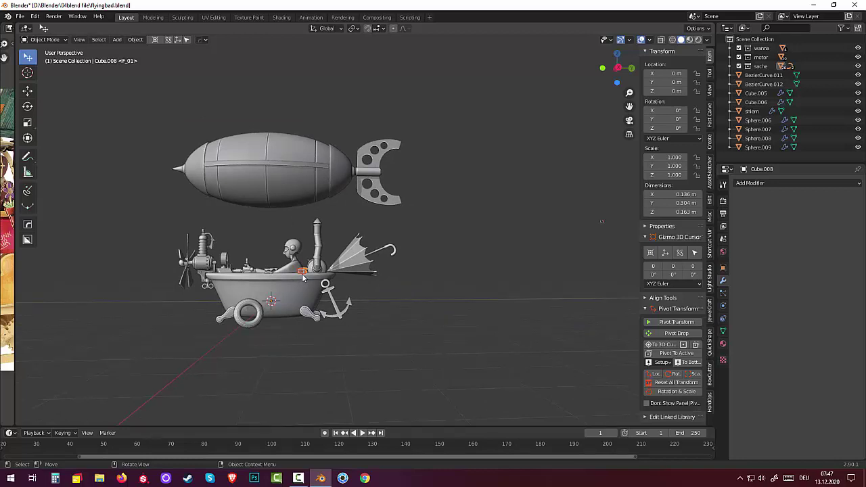
key("g")
key("y")
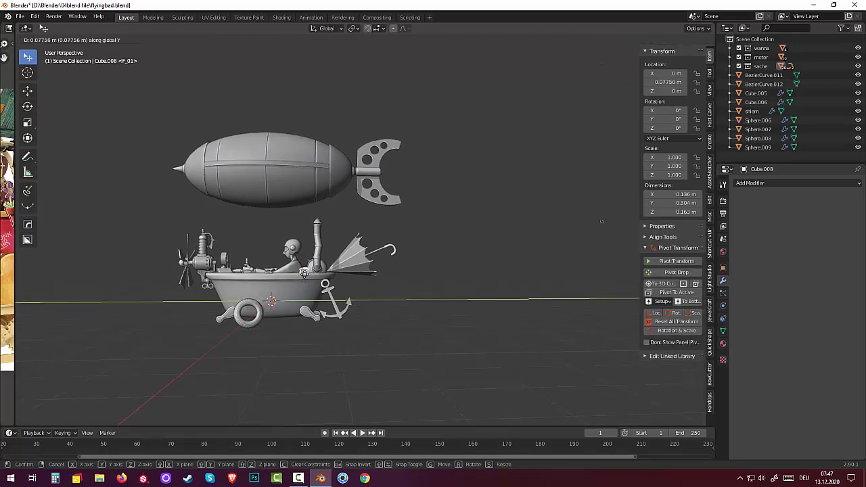
left_click(303, 274)
key("shift")
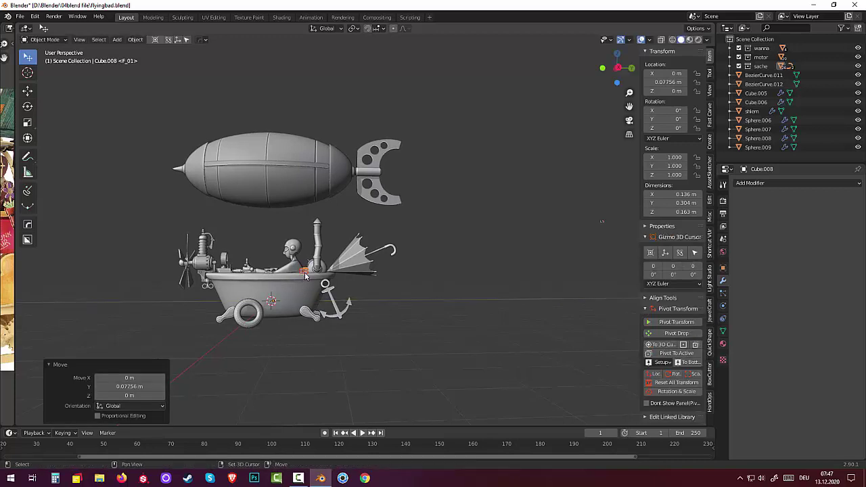
Duplicate the fitting as Cube.011 and place the copy further along the rim toward the motor.
key("shift+d")
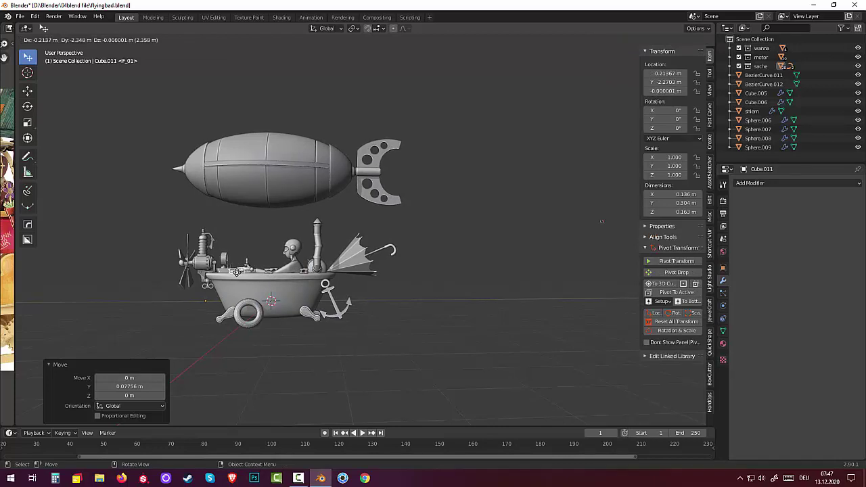
left_click(290, 360)
mouse_move(290, 360)
middle_mouse_down()
mouse_move(326, 360)
mouse_move(346, 399)
mouse_move(317, 391)
middle_mouse_up()
scroll(326, 362, "up", 3)
scroll(325, 352, "up", 2)
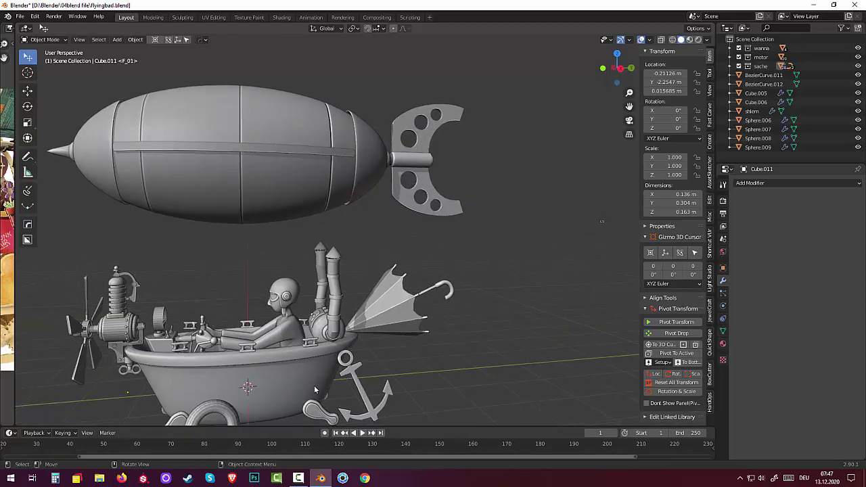
Select both pieces of the fitting and try a 180° Z rotation, then cancel it.
left_click(177, 346)
left_click(195, 326, "shift")
key("r")
key("z")
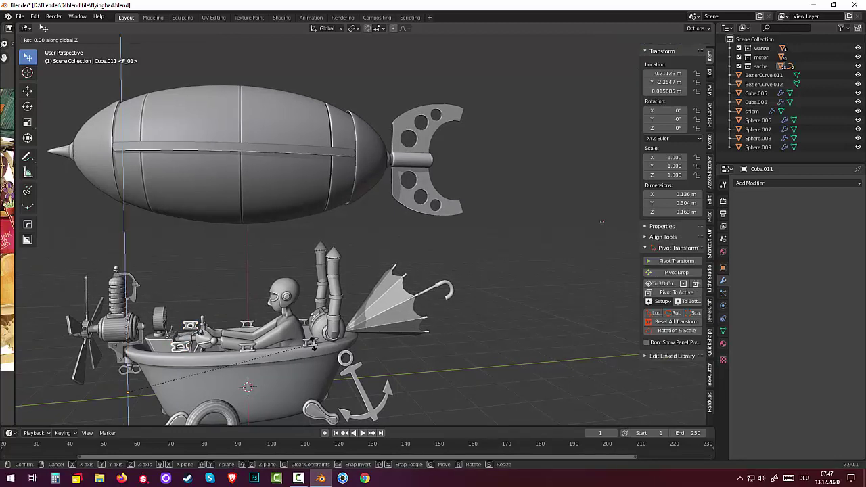
type("1")
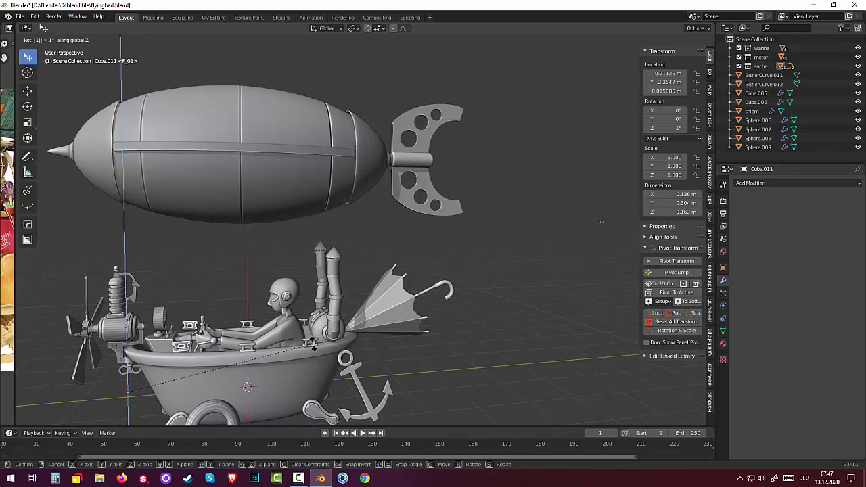
type("80")
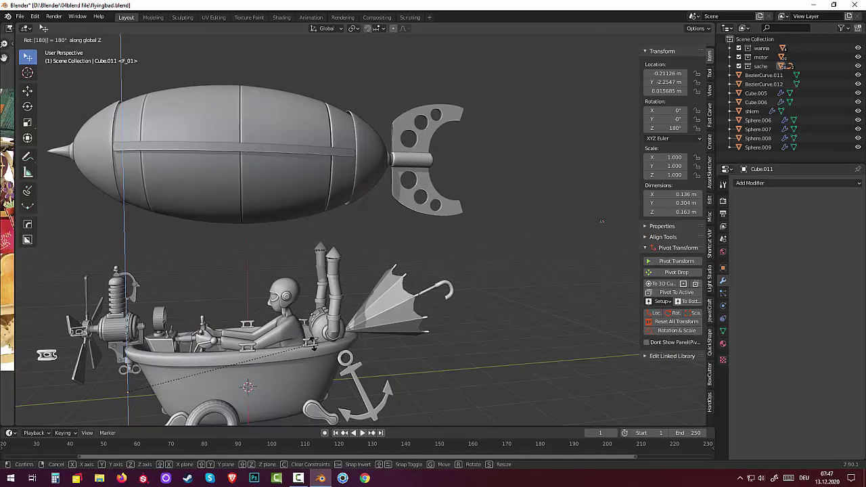
key("Escape")
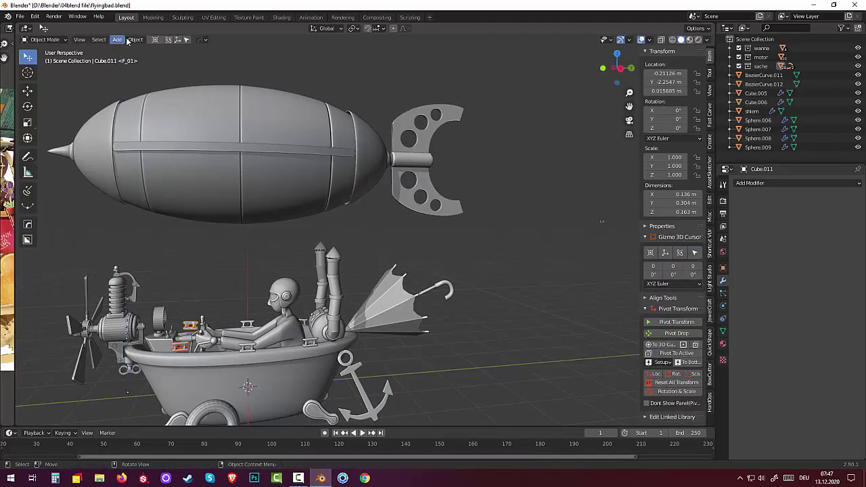
Set Cube.011's origin to geometry and rotate it 180° about Z.
left_click(135, 39)
mouse_move(149, 58)
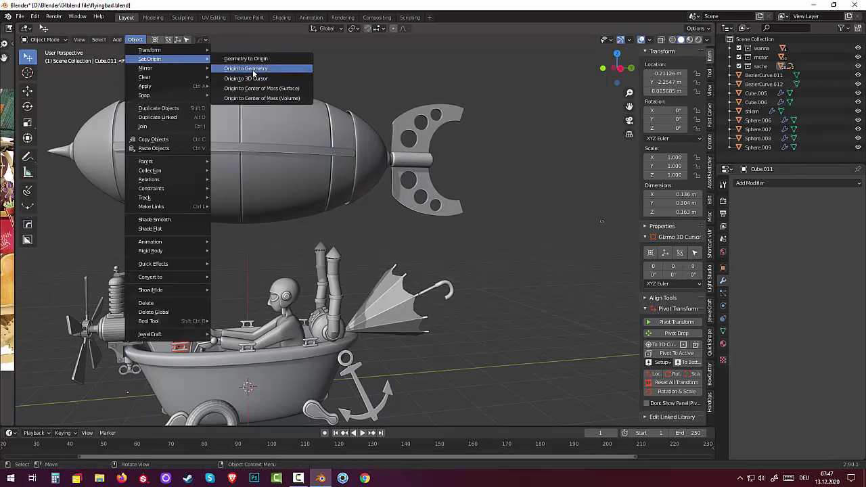
left_click(251, 69)
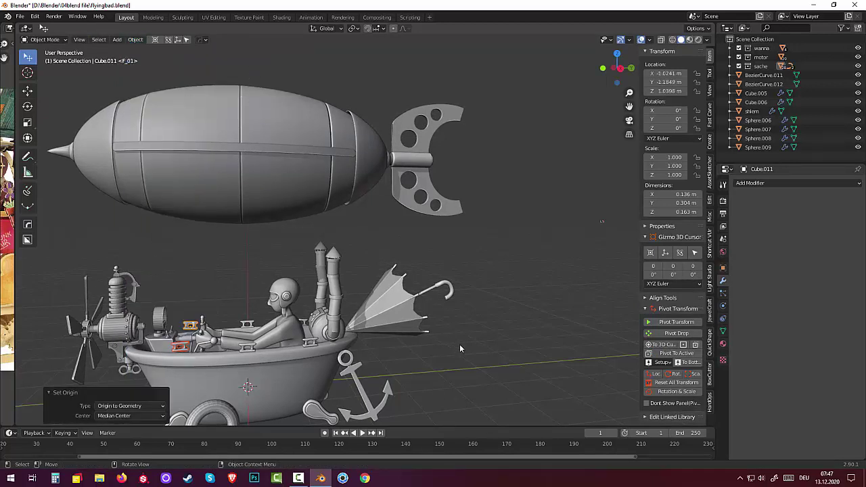
key("r")
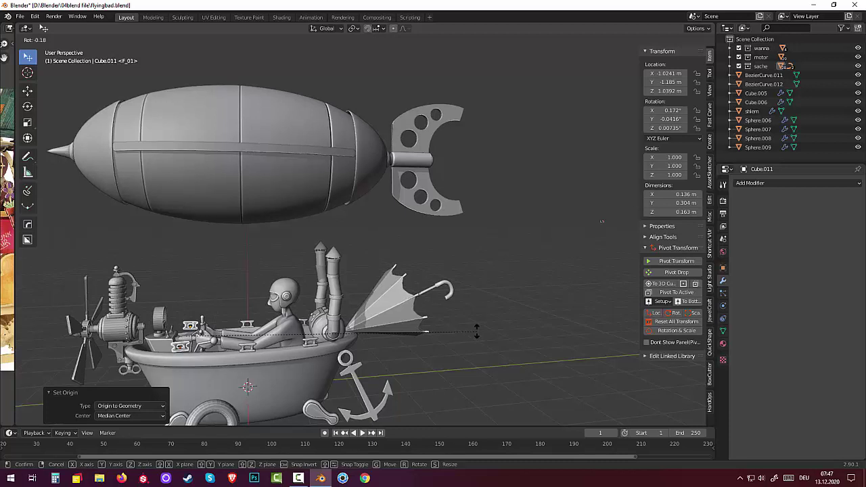
type("z18")
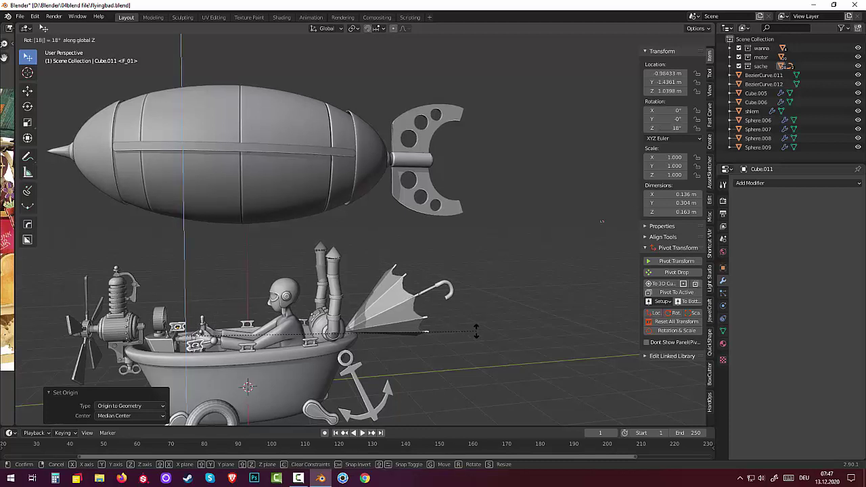
type("0")
key("Return")
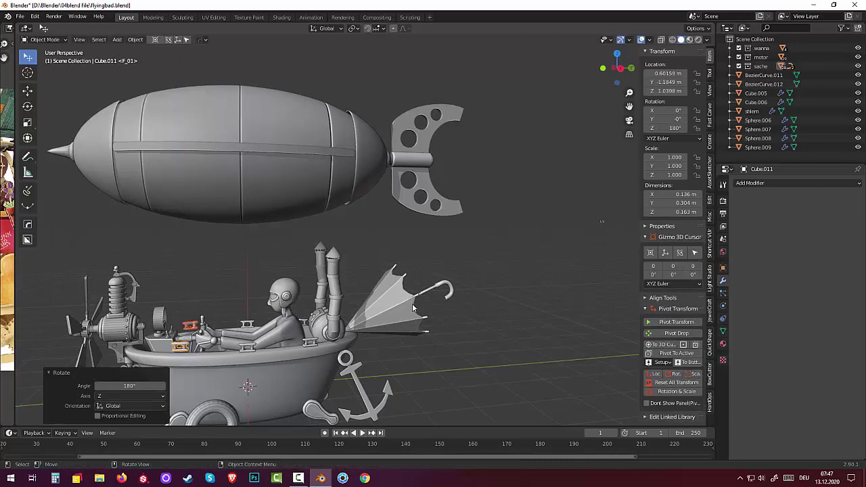
Nudge the turned fitting along the rim, then select the bathtub and orbit to a front view.
mouse_move(413, 308)
middle_mouse_down()
mouse_move(421, 284)
mouse_move(381, 300)
mouse_move(249, 317)
middle_mouse_up()
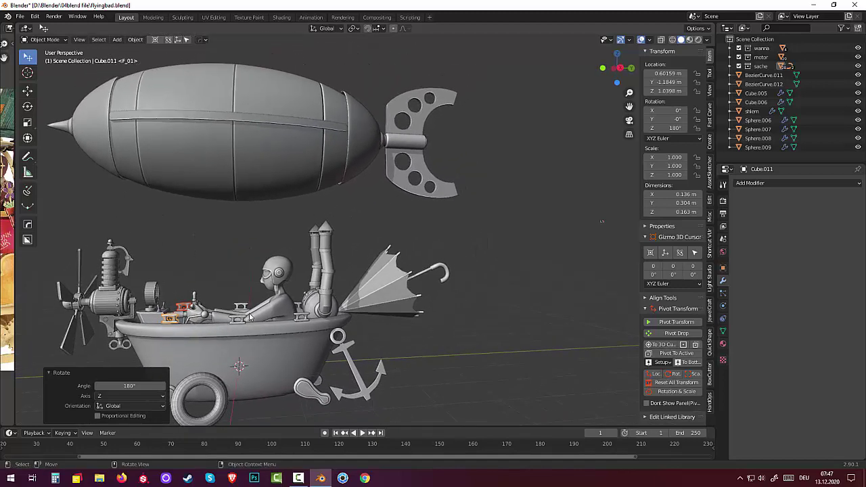
key("g")
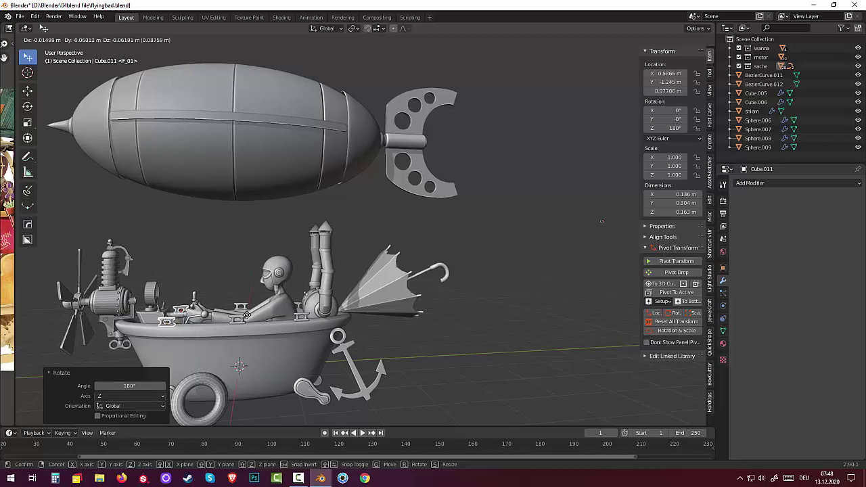
left_click(246, 314)
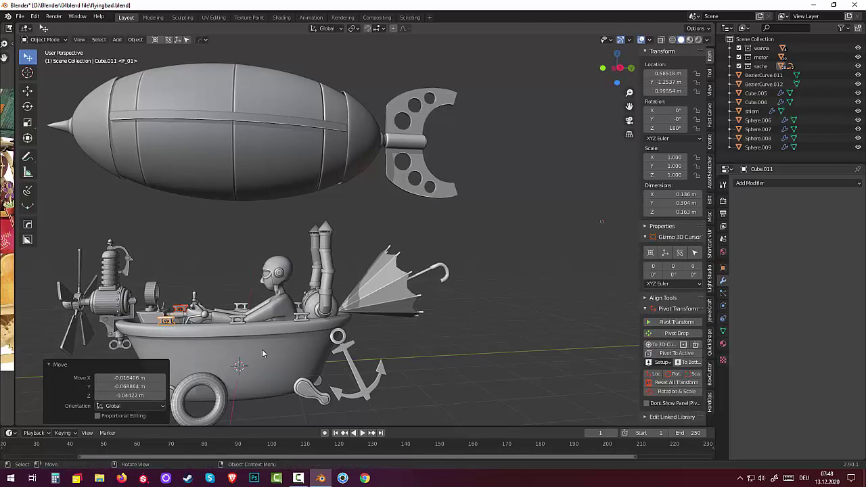
left_click(266, 375)
mouse_move(266, 374)
middle_mouse_down()
mouse_move(333, 369)
mouse_move(389, 388)
mouse_move(378, 395)
mouse_move(368, 364)
mouse_move(377, 367)
middle_mouse_up()
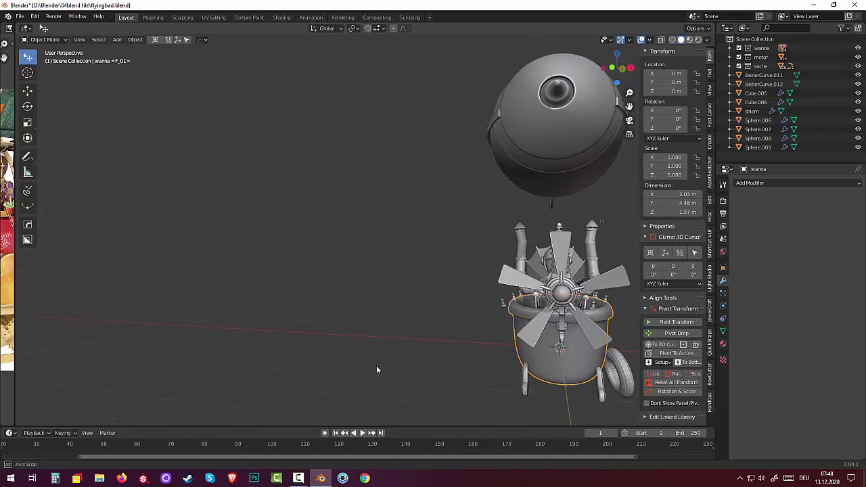
Select fitting Cube.010 and move it to a new spot on the rim.
left_click(595, 305)
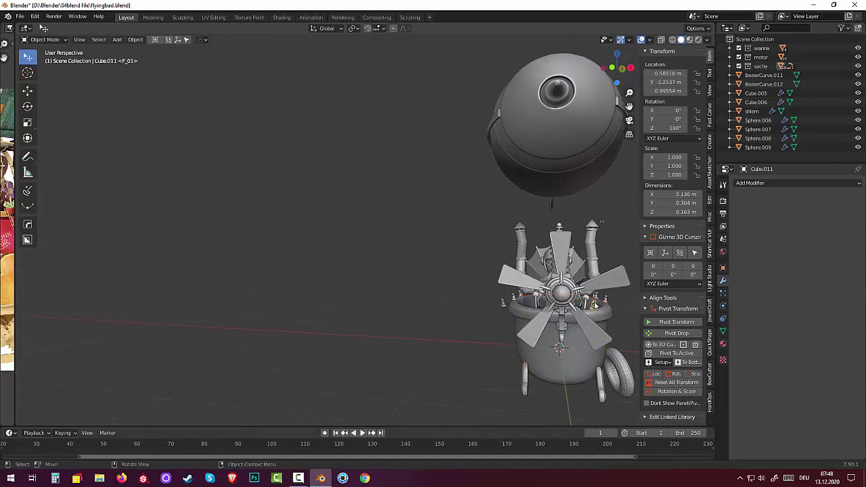
left_click(504, 304)
key("g")
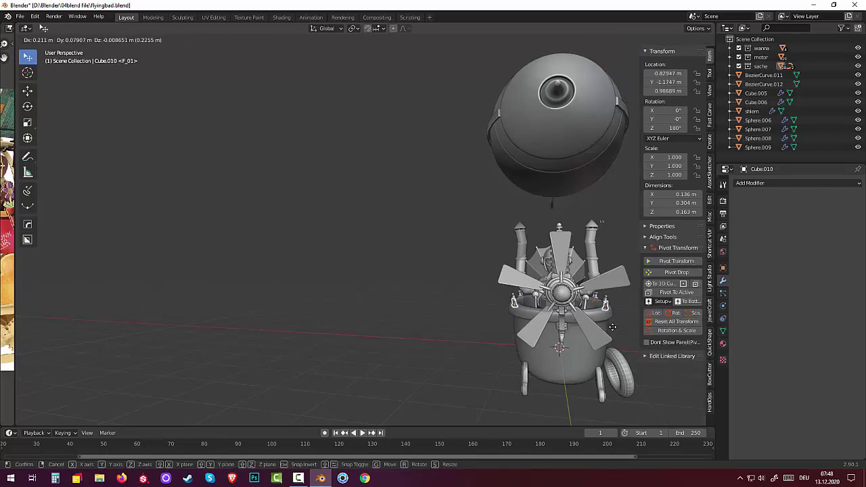
left_click(613, 327)
mouse_move(435, 342)
middle_mouse_down()
mouse_move(462, 369)
mouse_move(382, 356)
middle_mouse_up()
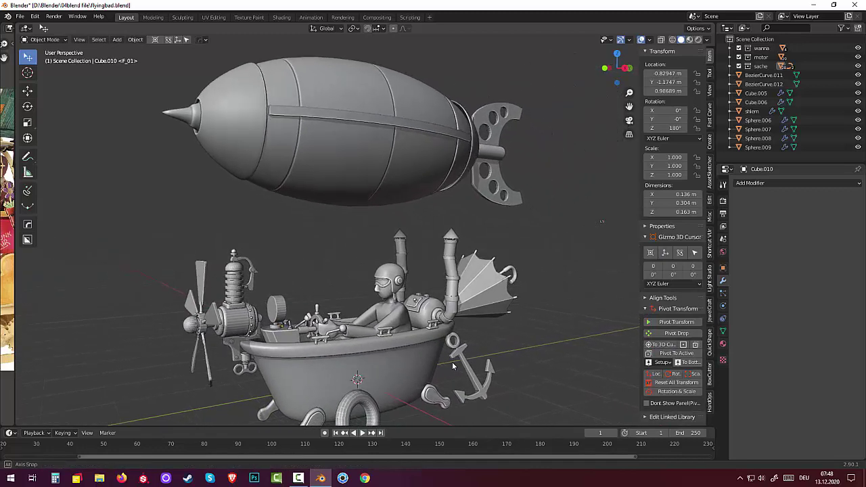
Adjust Cube.010's position along the rim again, then inspect the airship from another angle.
left_click(301, 310)
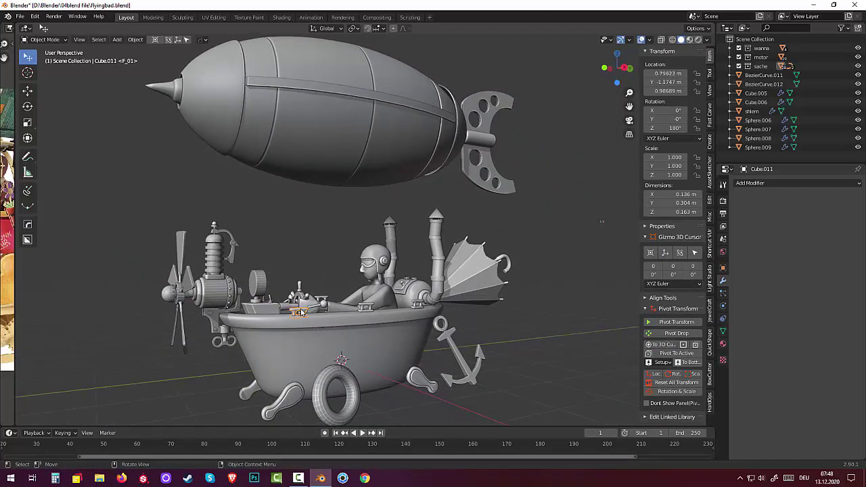
middle_click_drag(301, 312, 300, 329)
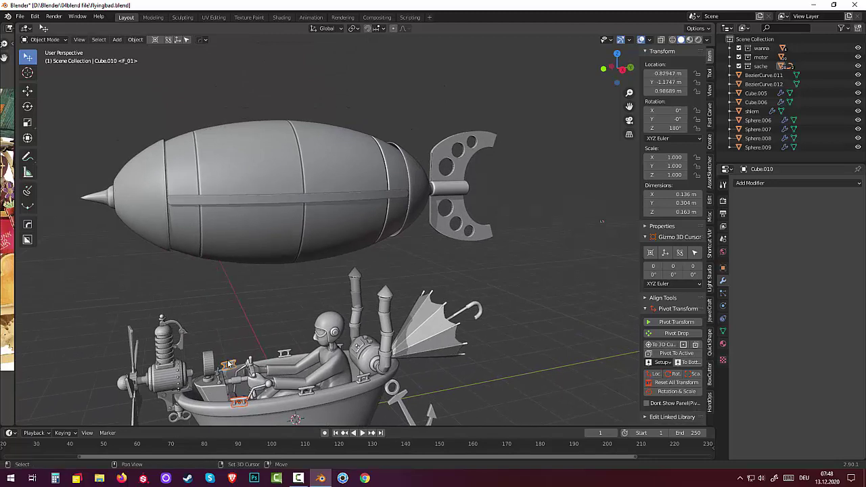
left_click(242, 339)
middle_click_drag(244, 338, 241, 326)
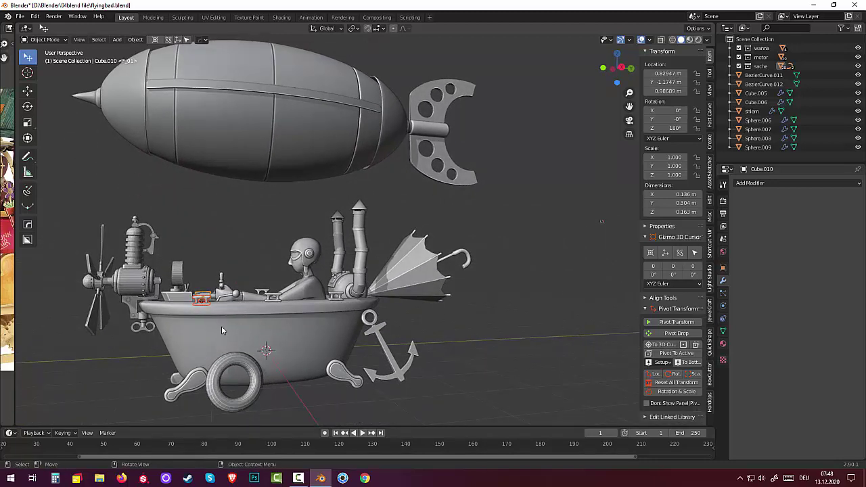
key("g")
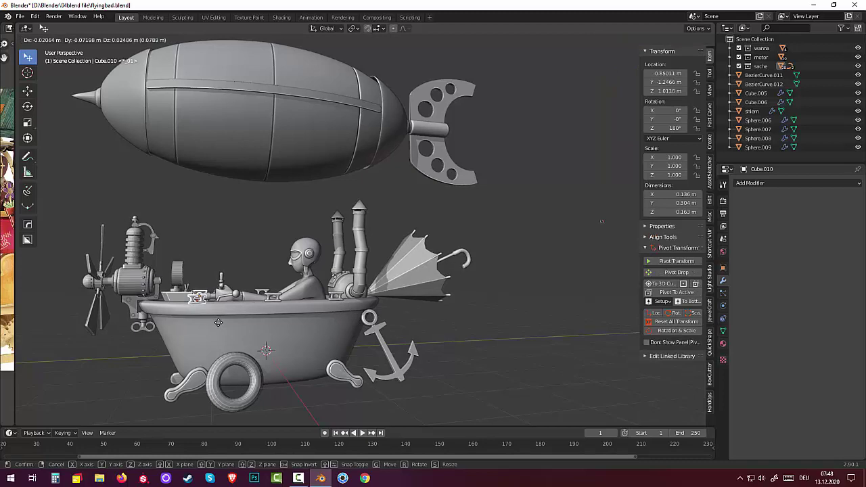
left_click(218, 323)
left_click(284, 358)
mouse_move(284, 357)
middle_mouse_down()
mouse_move(303, 351)
mouse_move(324, 358)
mouse_move(306, 366)
mouse_move(403, 361)
mouse_move(380, 352)
mouse_move(385, 369)
middle_mouse_up()
scroll(403, 361, "down", 3)
scroll(377, 359, "up", 2)
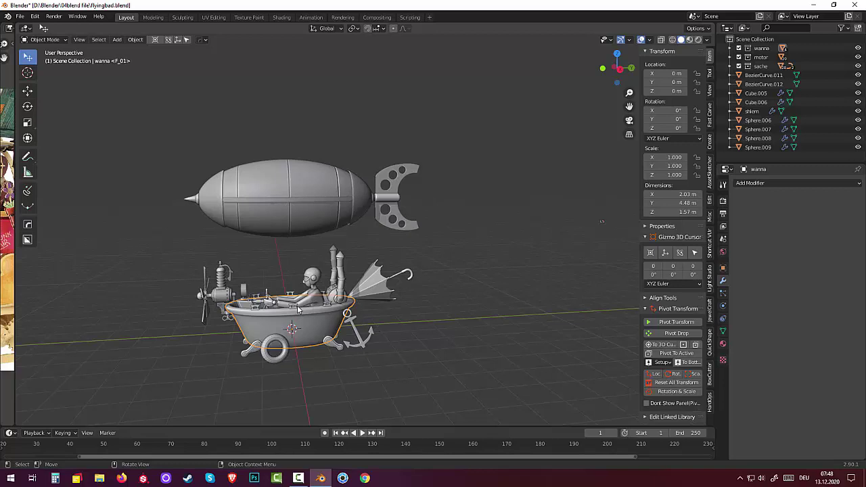
Deselect the bathtub and switch to a blank Google Chrome new tab.
left_click(423, 359)
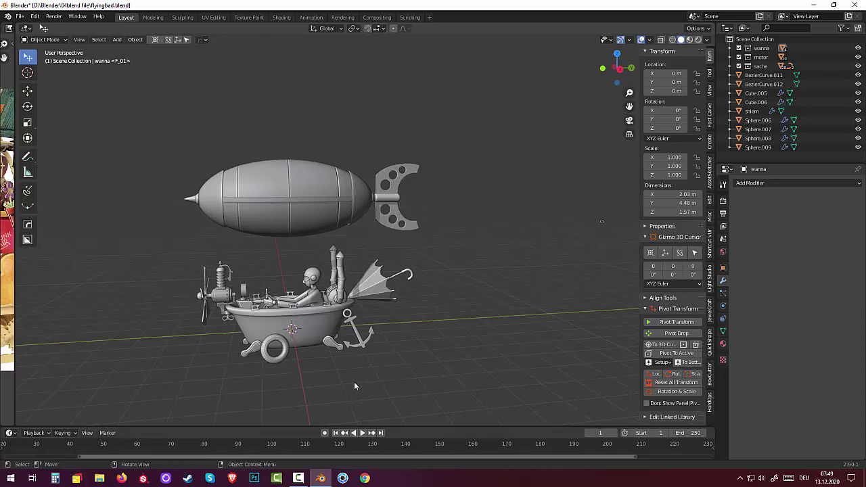
left_click(365, 478)
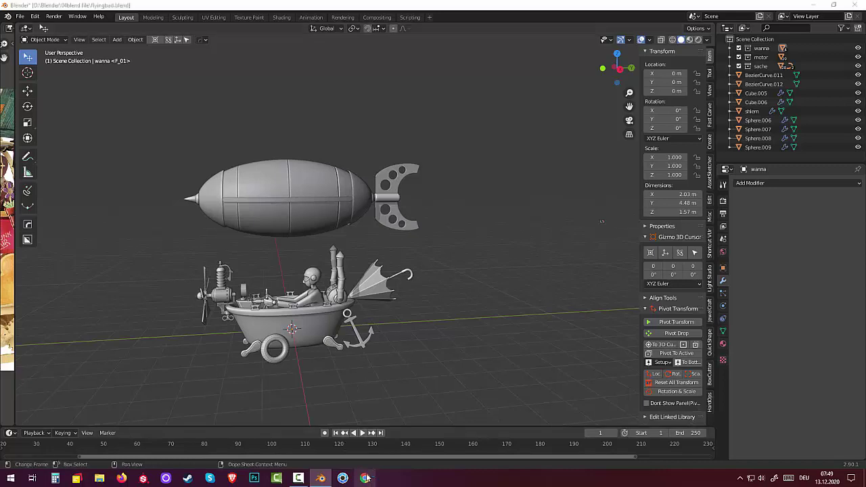